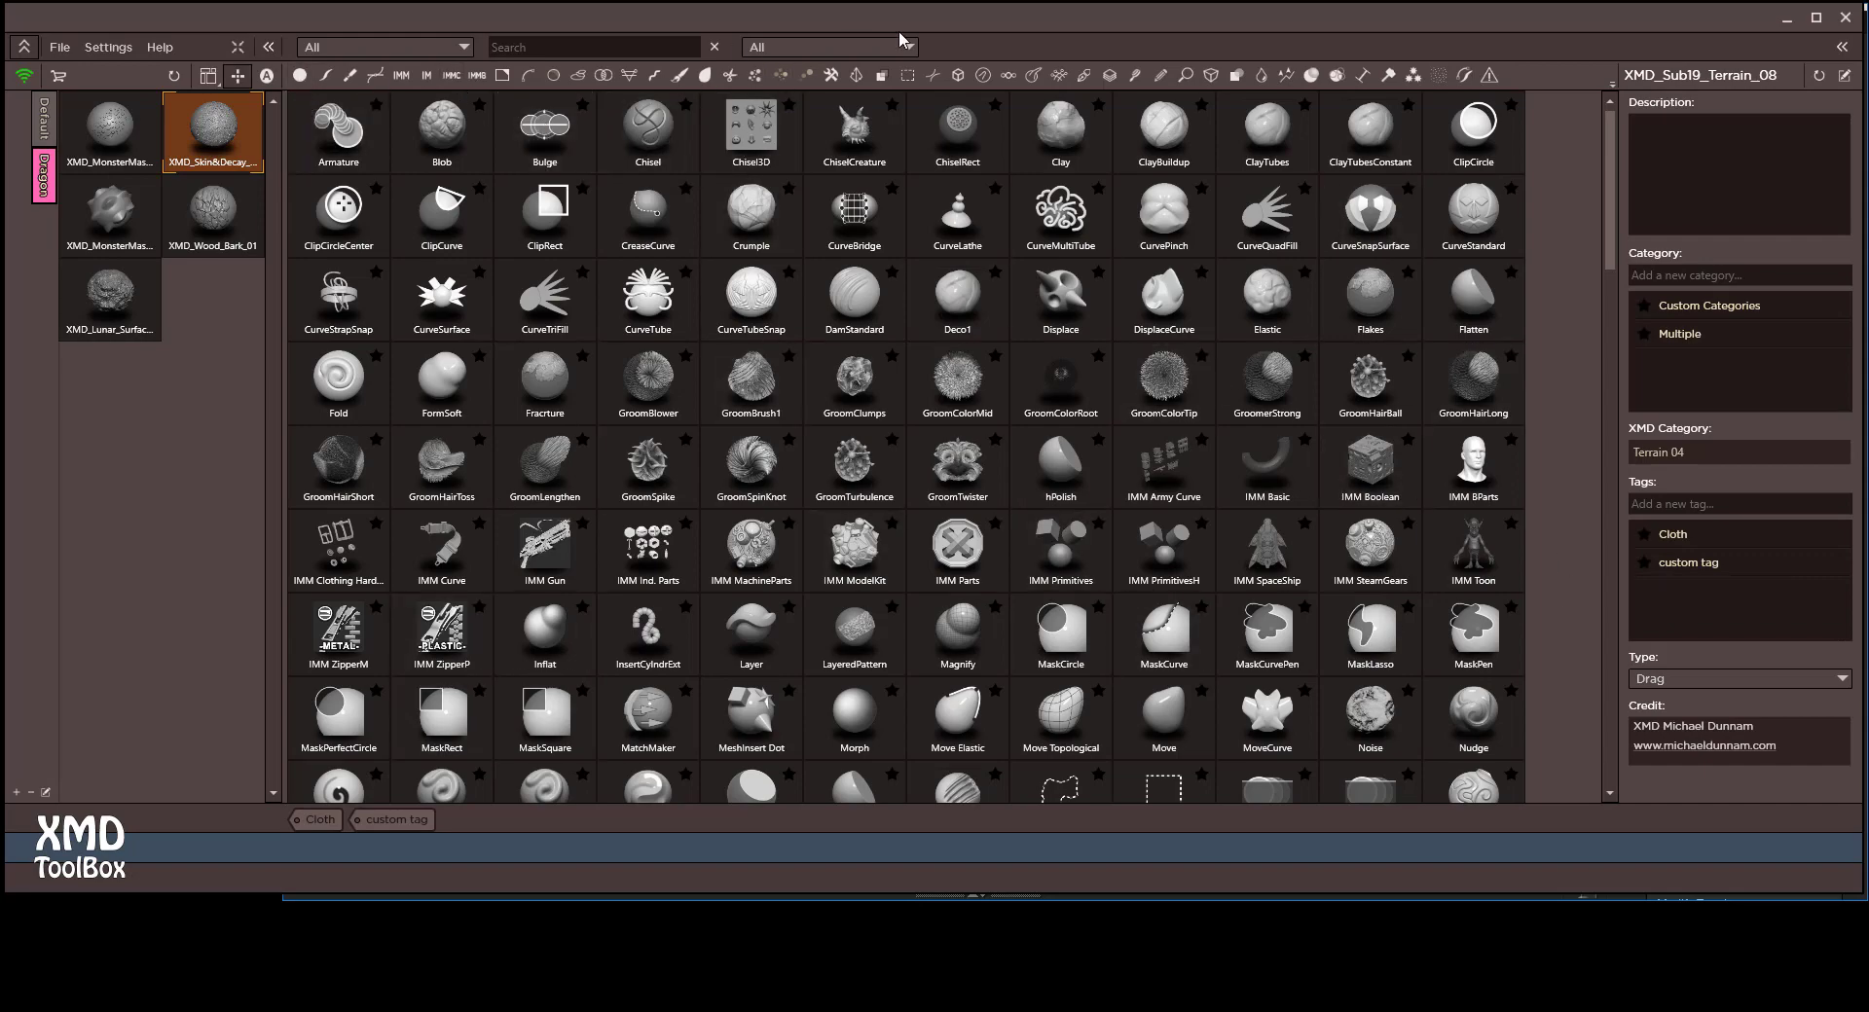
- Scroll the brush grid down to the XMD brushes such as XMD_sub06_FieldStone
{"action": "scroll", "coordinate": [487, 545], "scroll_direction": "down", "scroll_amount": 10}
{"action": "scroll", "coordinate": [691, 581], "scroll_direction": "down", "scroll_amount": 10}
{"action": "left_click", "coordinate": [957, 506]}
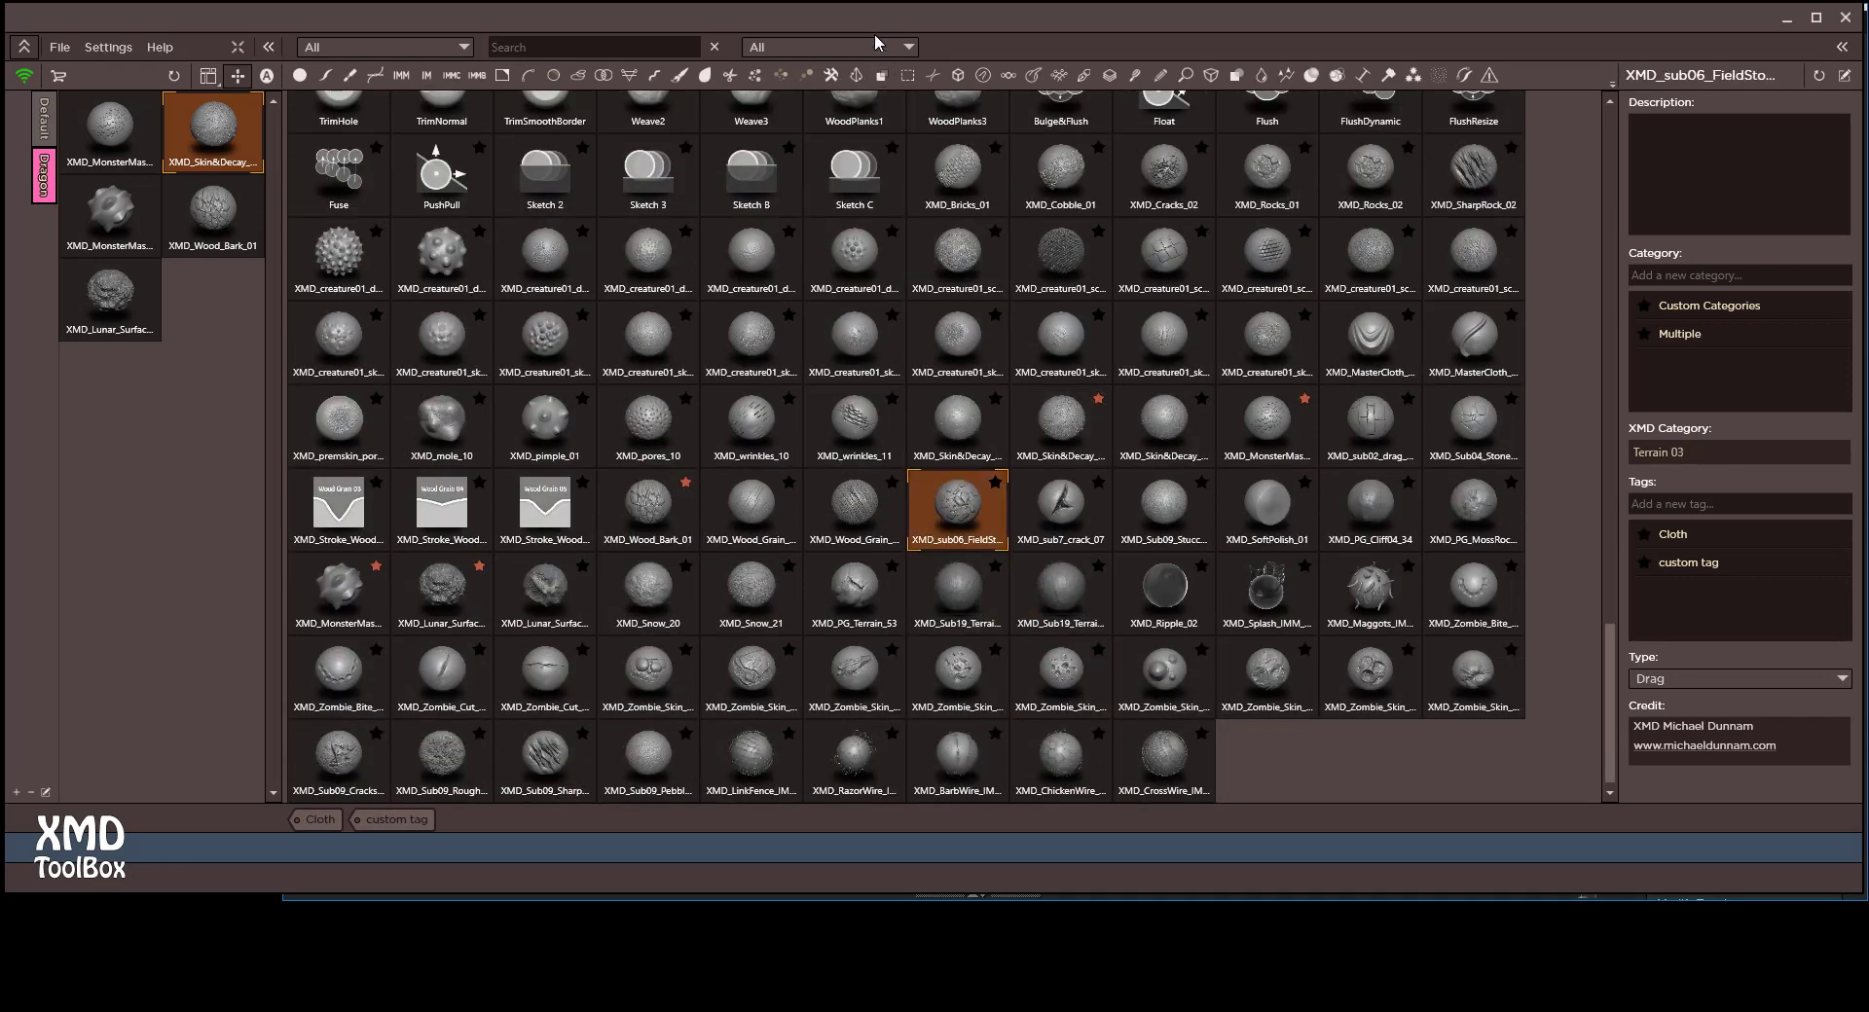
{"action": "left_click", "coordinate": [879, 49]}
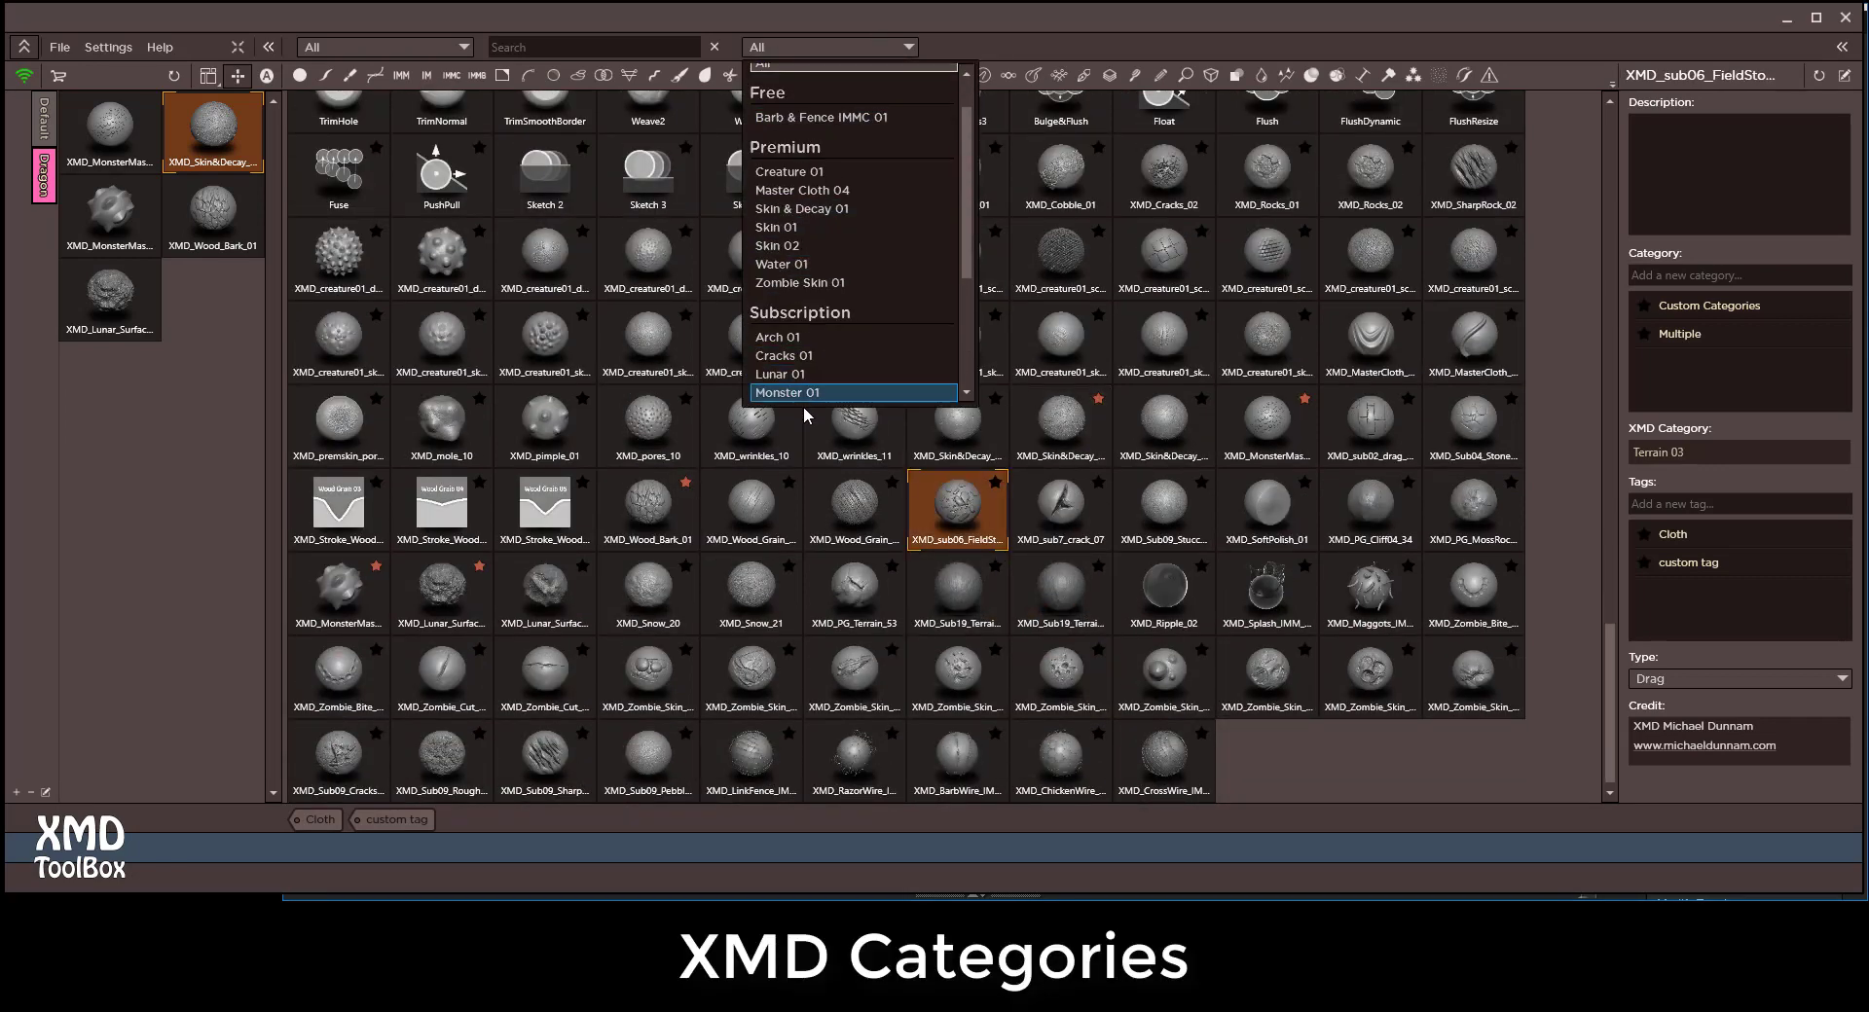
{"action": "scroll", "coordinate": [834, 105], "scroll_direction": "up", "scroll_amount": 2}
{"action": "scroll", "coordinate": [834, 116], "scroll_direction": "down", "scroll_amount": 5}
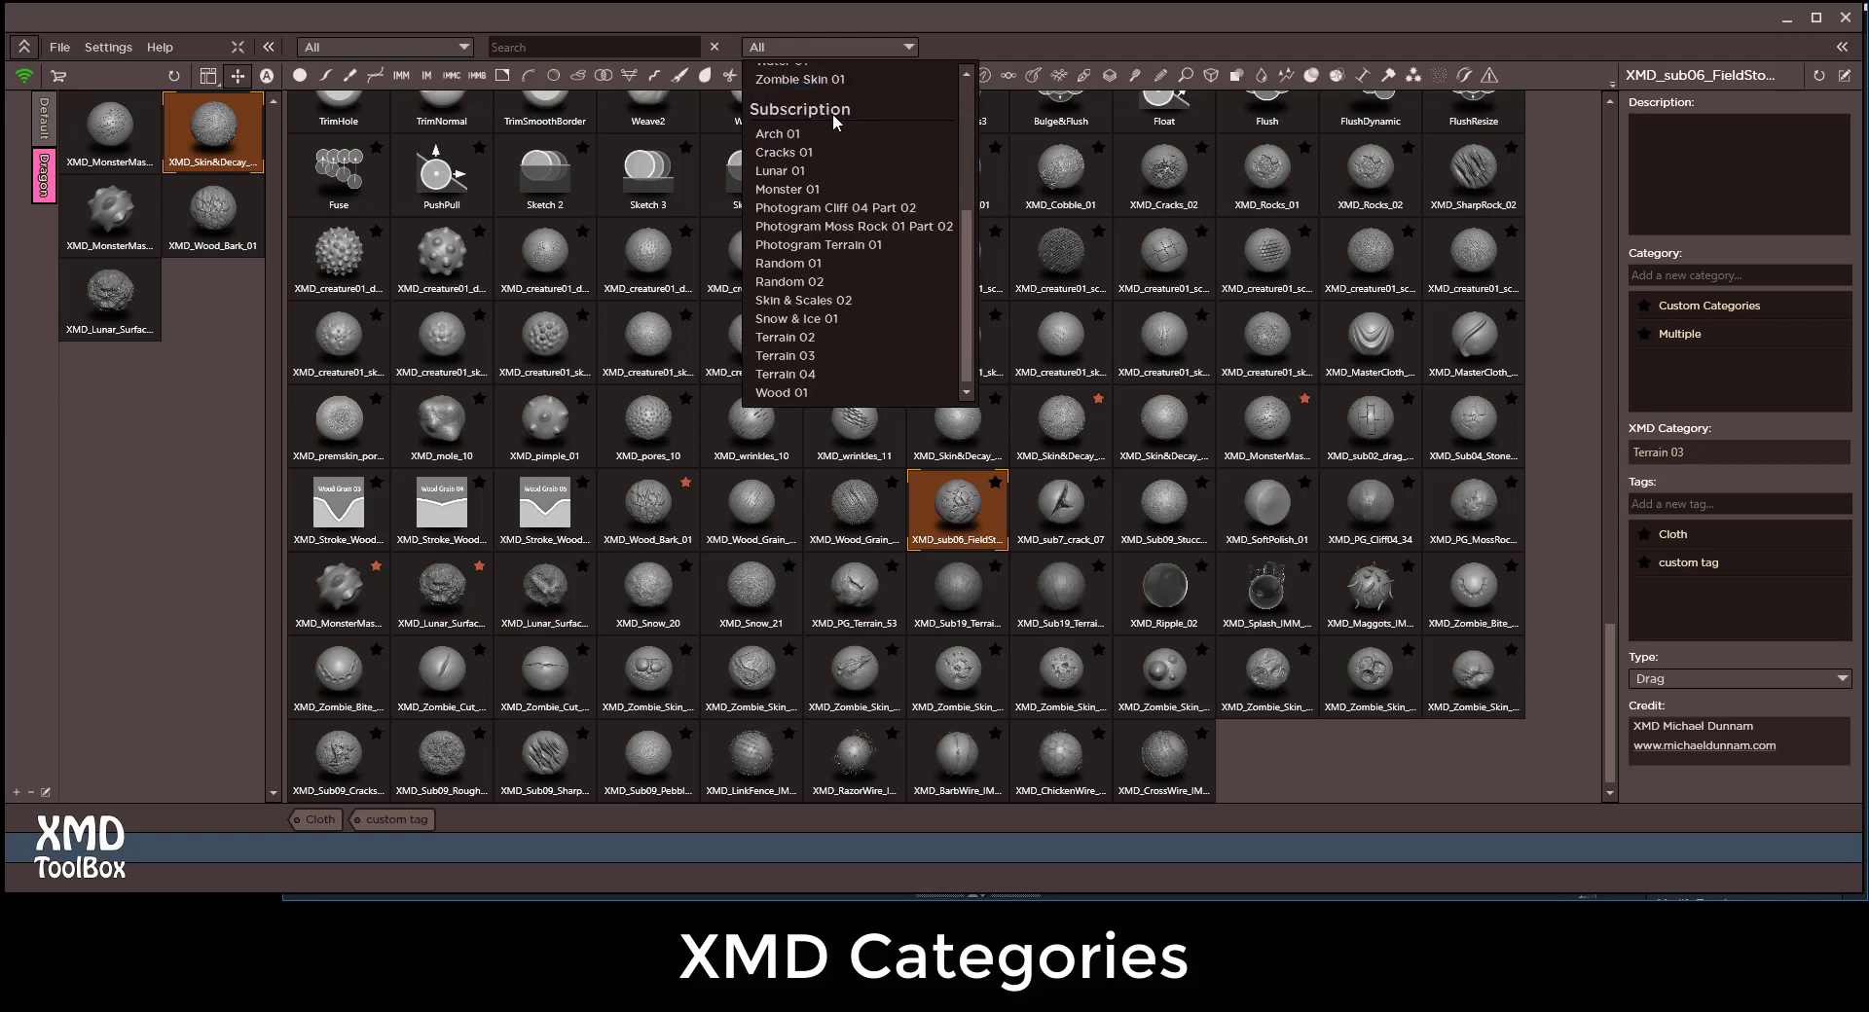
{"action": "scroll", "coordinate": [837, 130], "scroll_direction": "up", "scroll_amount": 6}
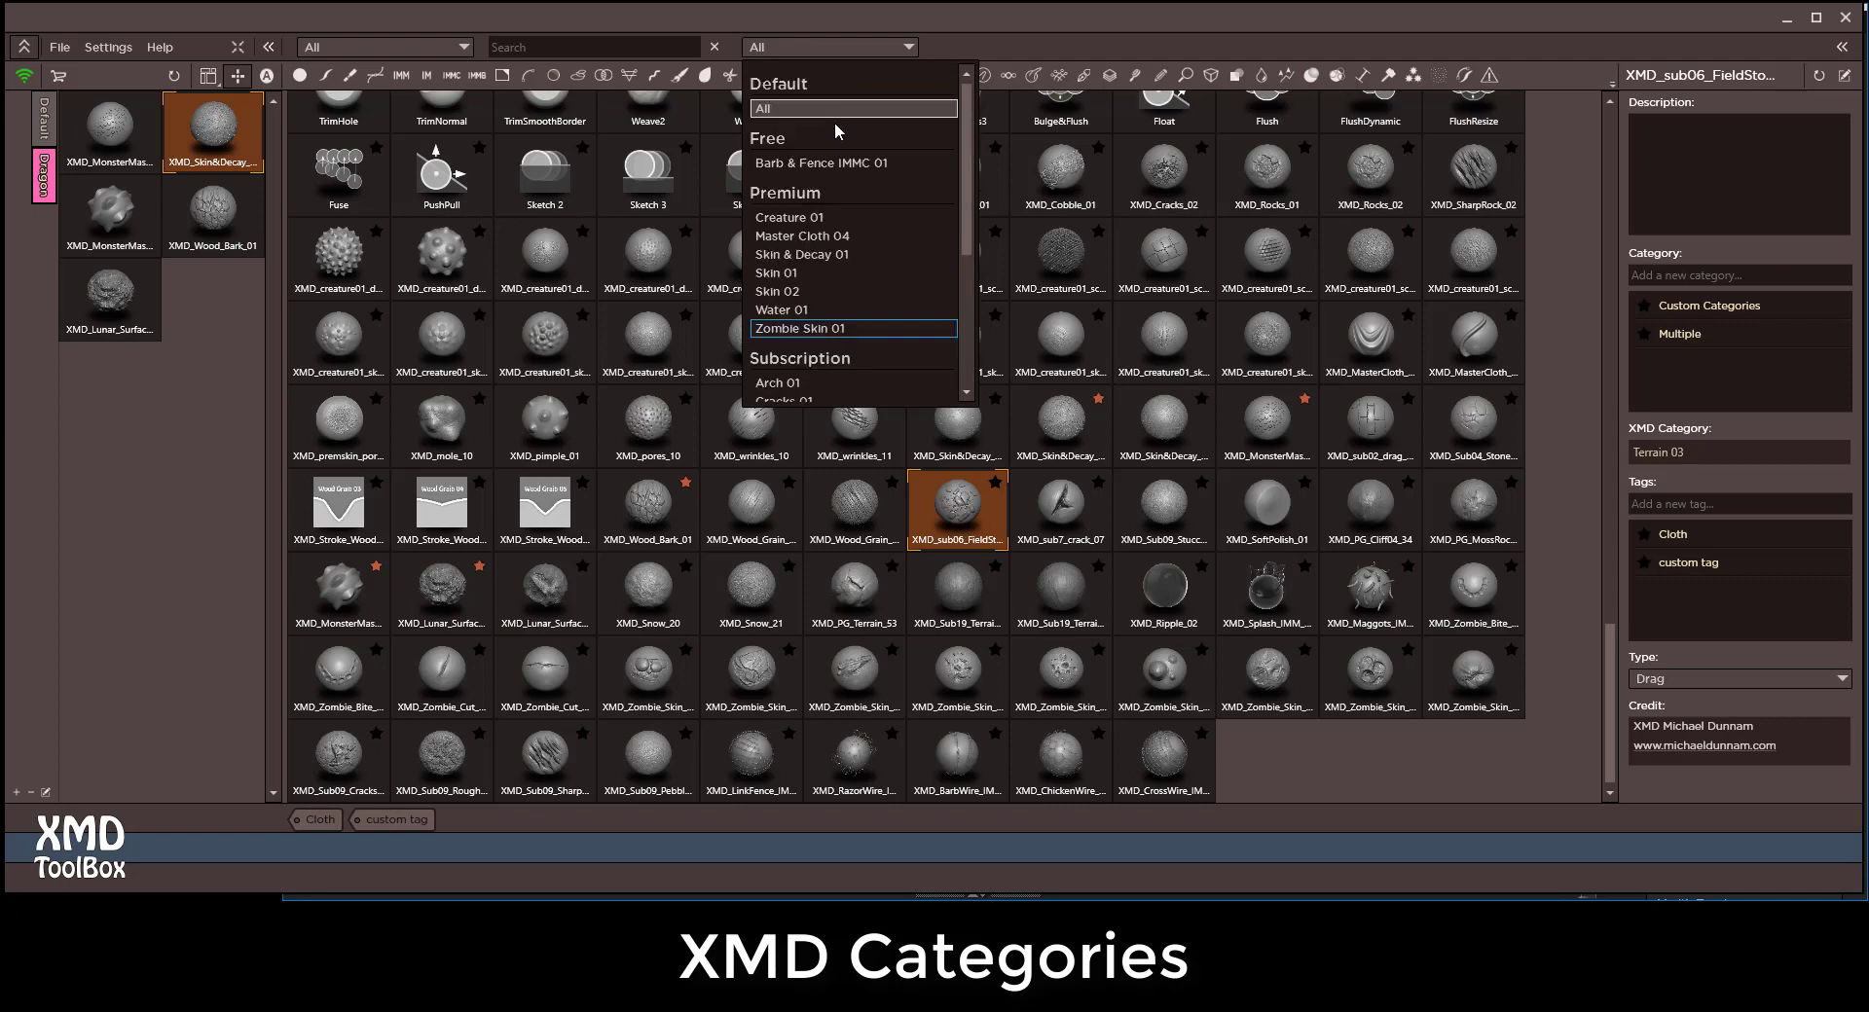
{"action": "left_click", "coordinate": [835, 51]}
{"action": "left_click", "coordinate": [447, 51]}
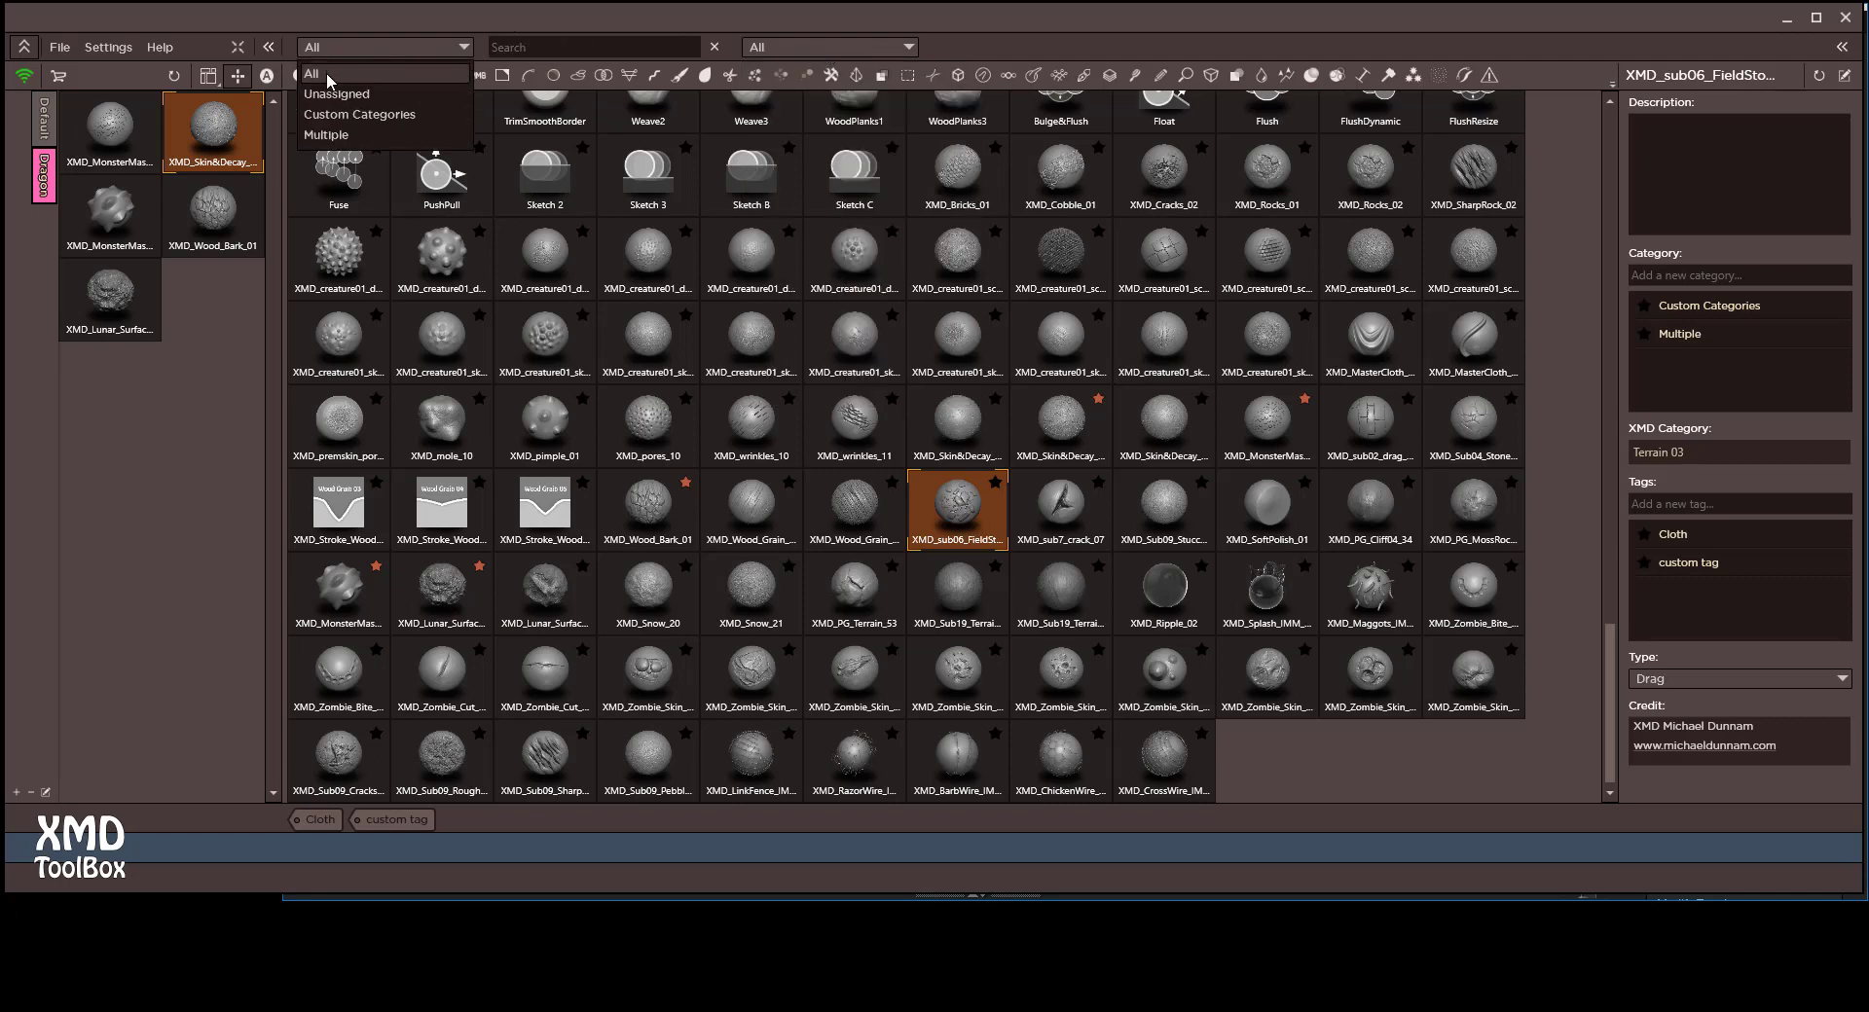
{"action": "left_click", "coordinate": [387, 65]}
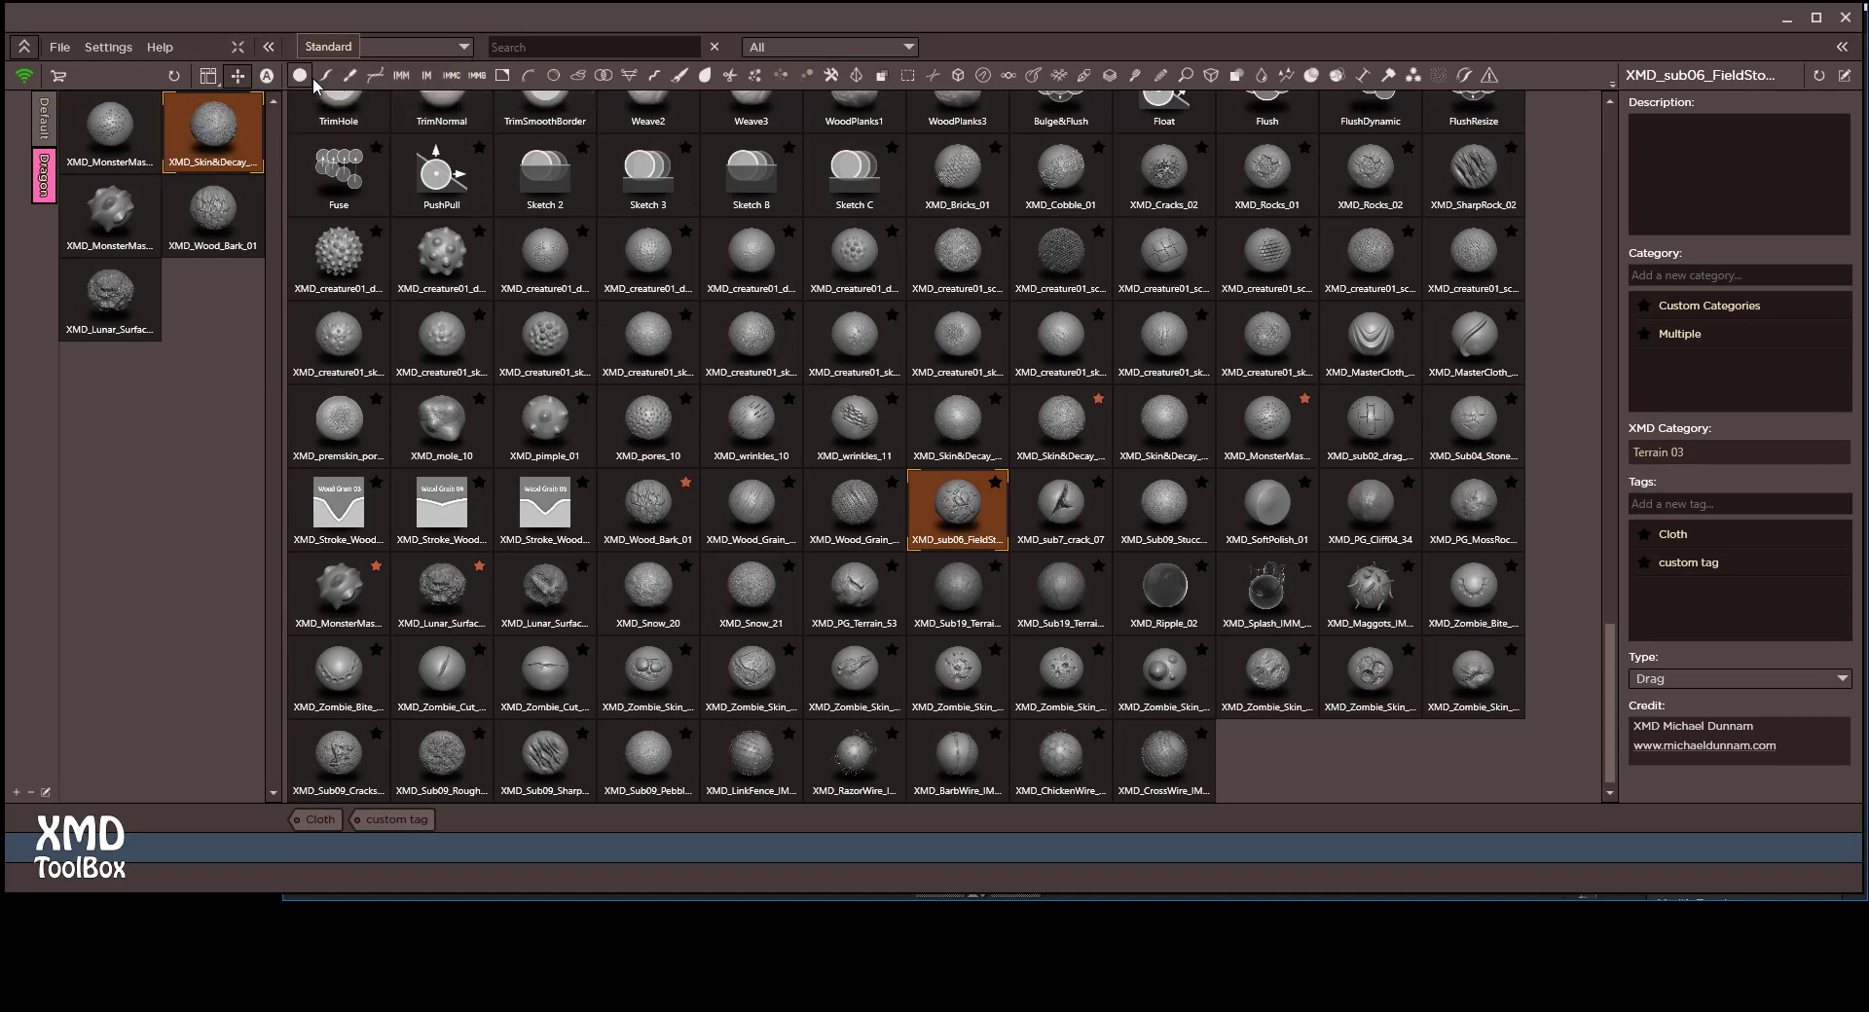
{"action": "left_click", "coordinate": [426, 74]}
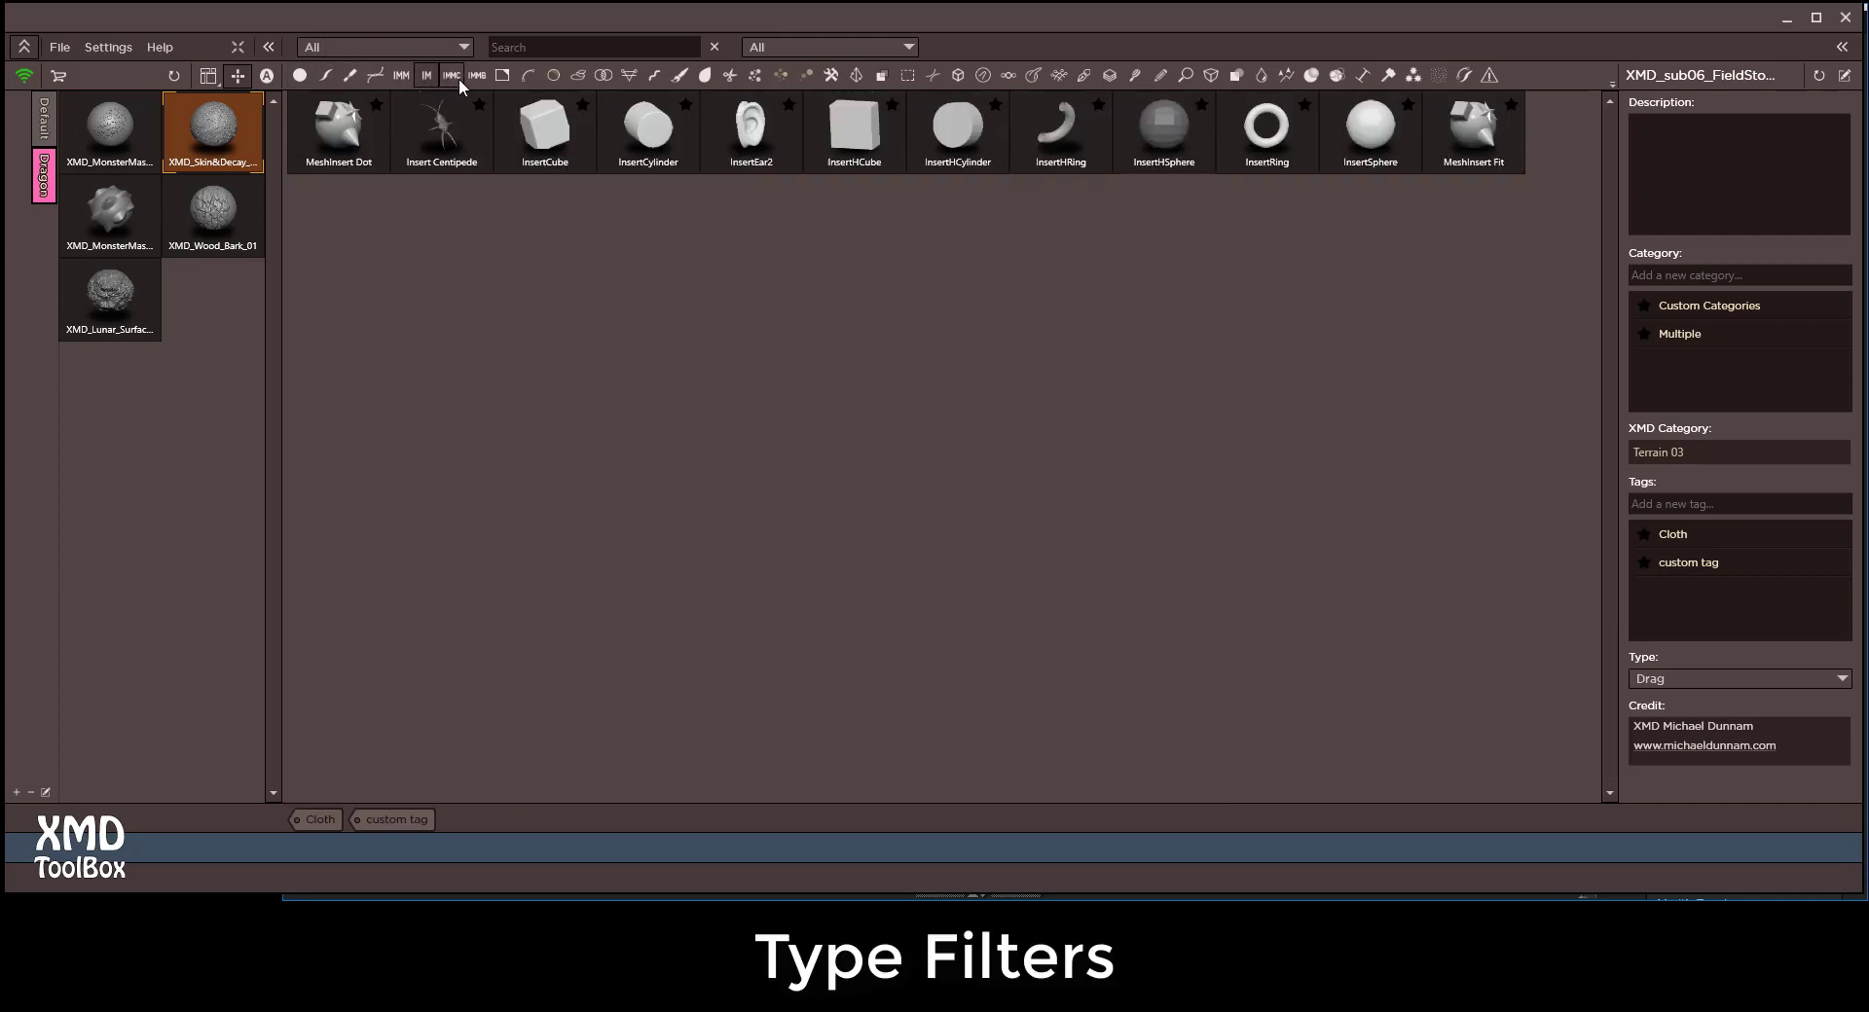
{"action": "left_click", "coordinate": [459, 78]}
{"action": "left_click", "coordinate": [426, 75]}
{"action": "left_click", "coordinate": [476, 78]}
{"action": "left_click", "coordinate": [506, 78]}
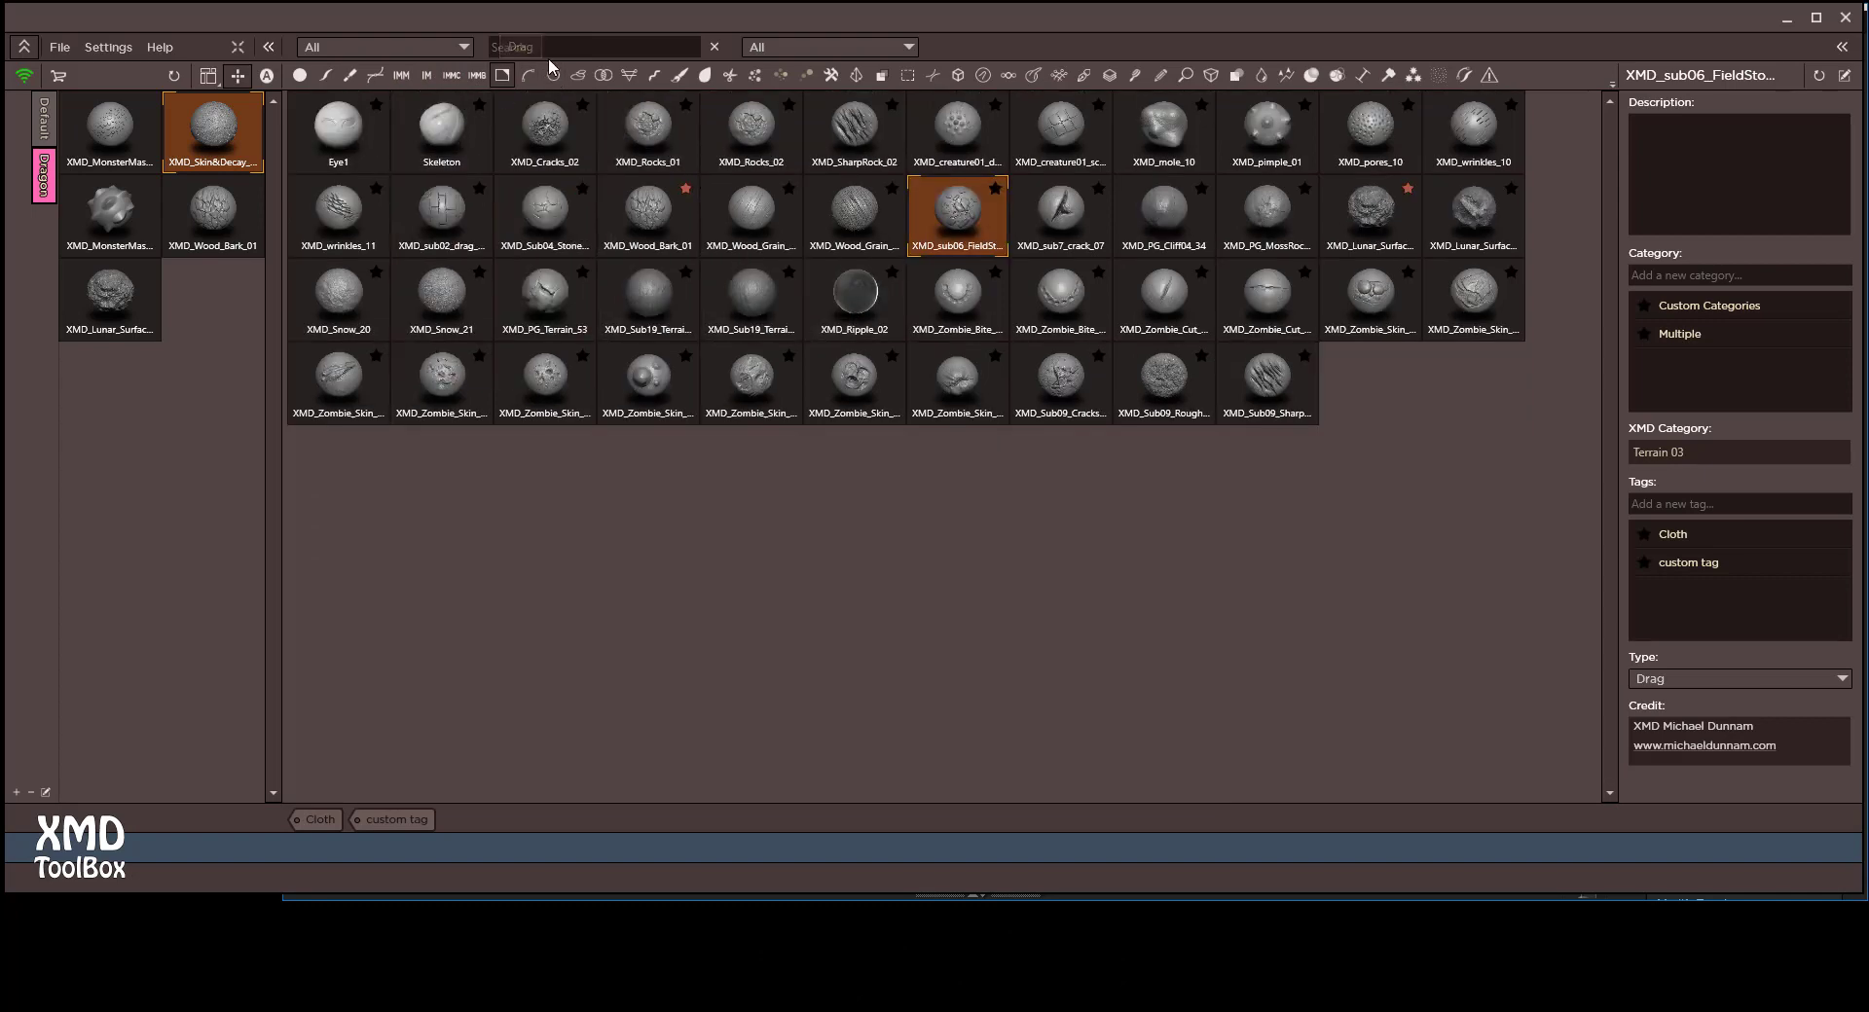
- Clear the type filter, select XMD_creature01 and describe it as 'Creature brush great for skin'
{"action": "left_click", "coordinate": [503, 76]}
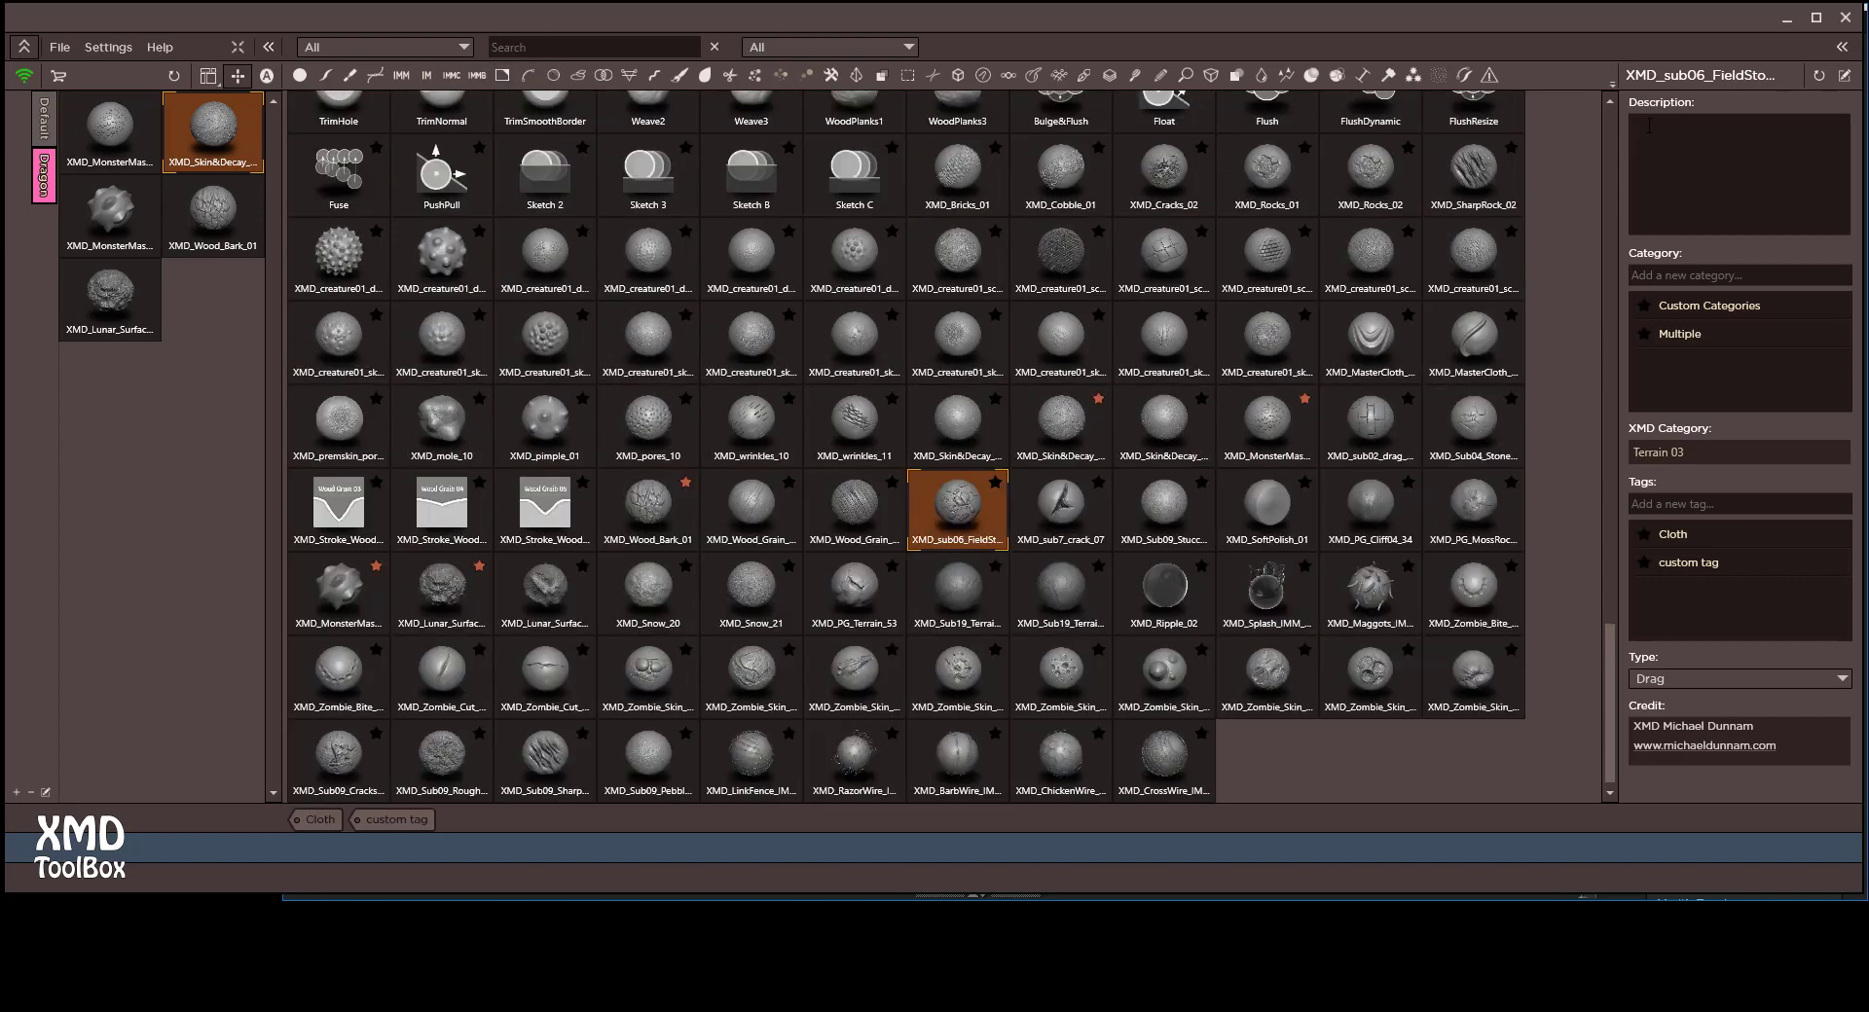
{"action": "left_click", "coordinate": [1059, 255]}
{"action": "left_click", "coordinate": [1670, 126]}
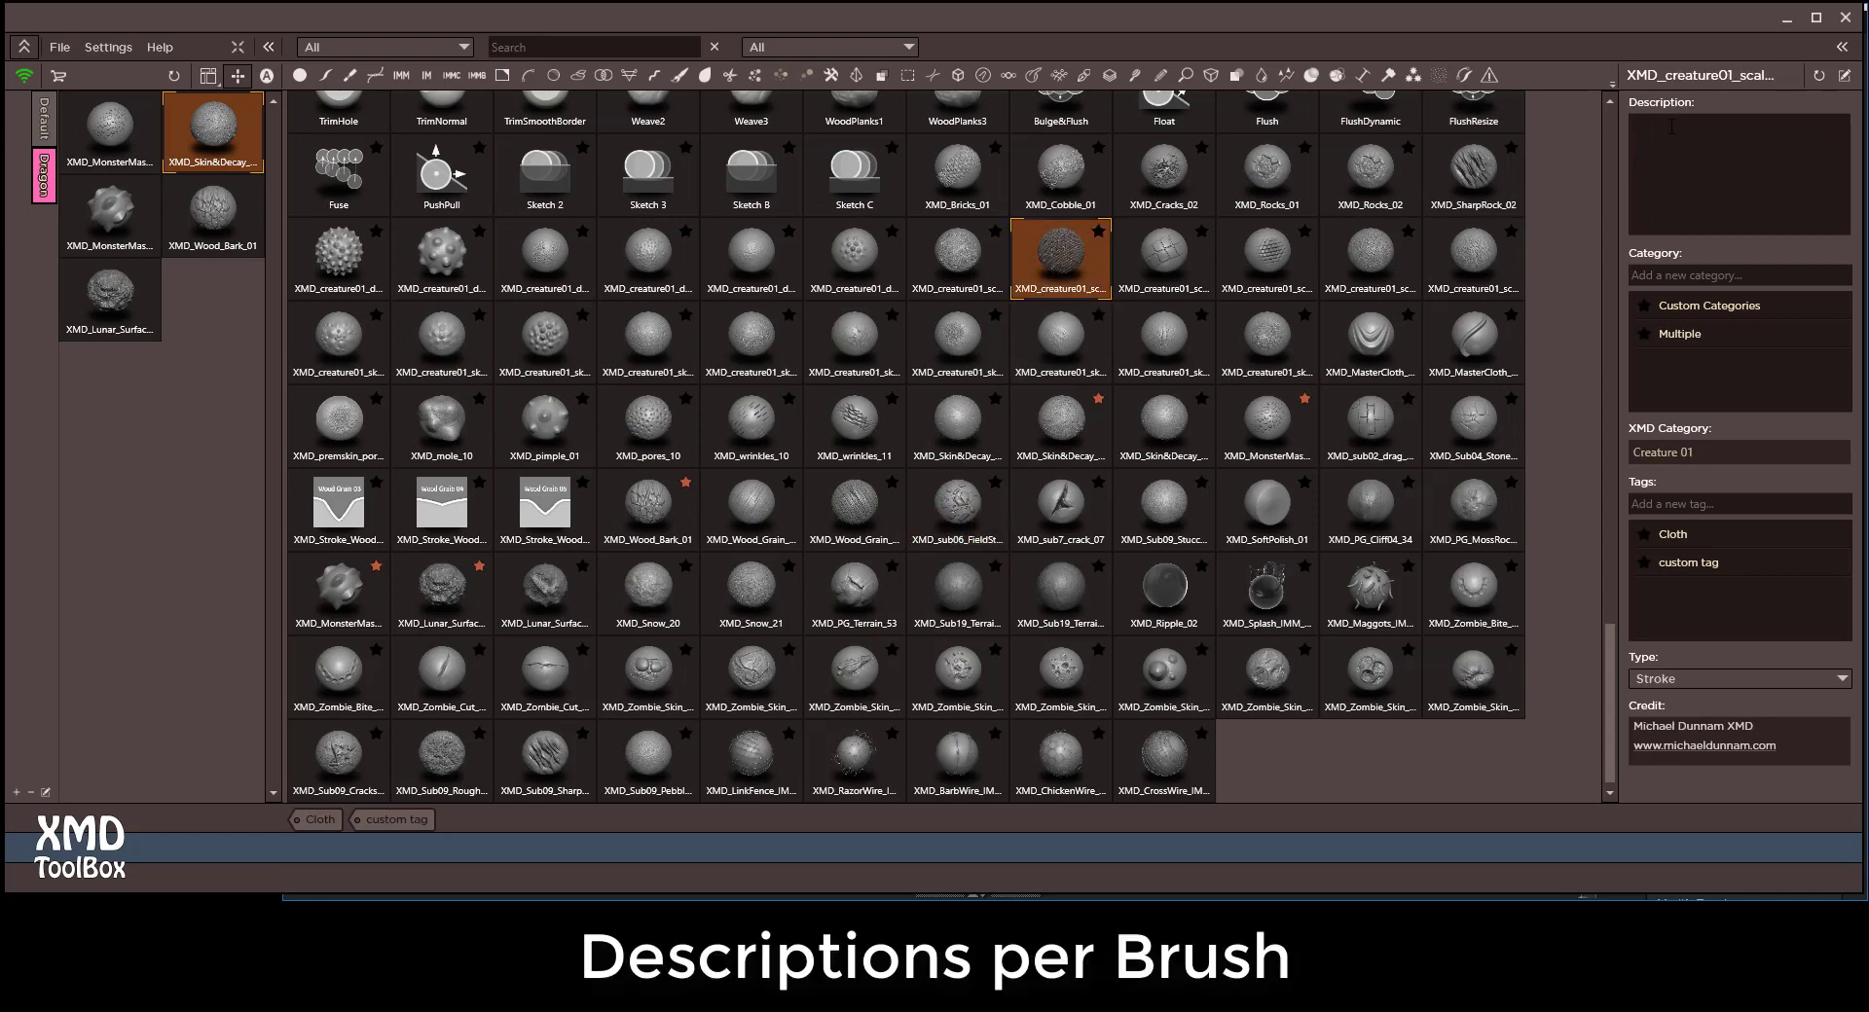
{"action": "type", "text": "Creature brush great for skin"}
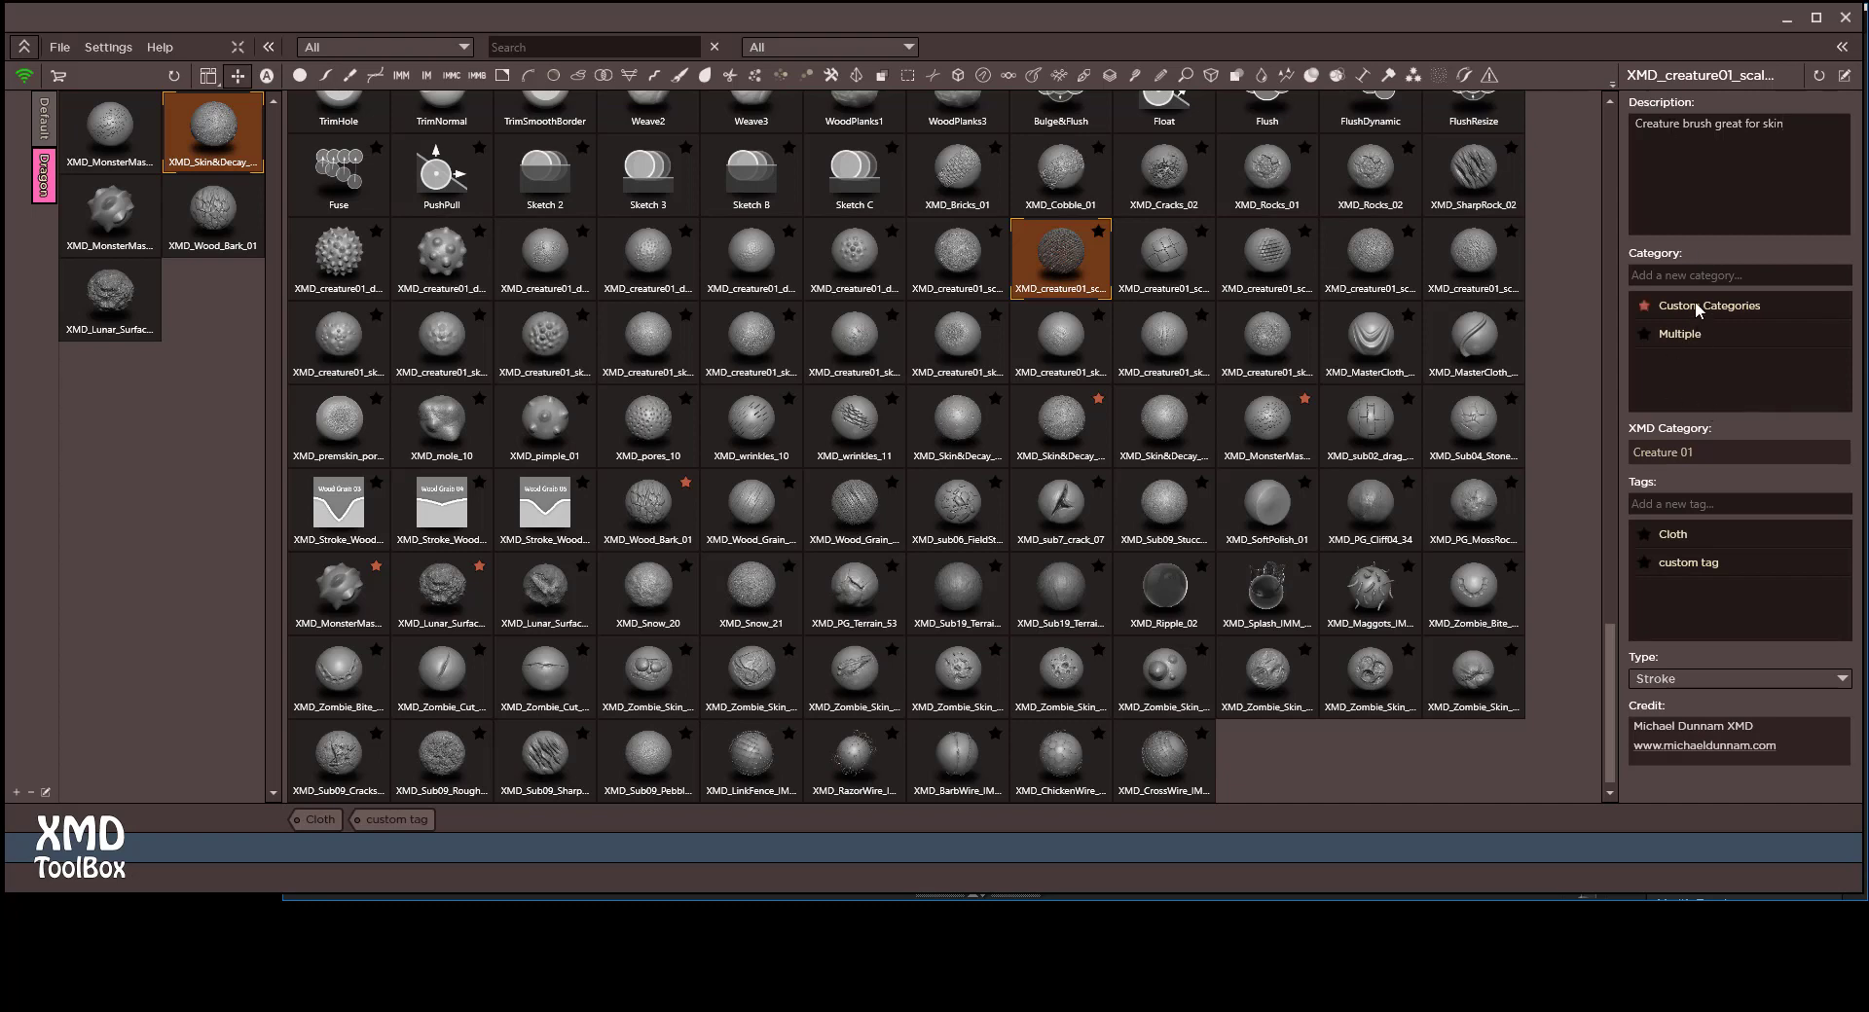
- Give the brush a new custom category 'Creatures' and confirm it appears in the category filter
{"action": "left_click", "coordinate": [1643, 266]}
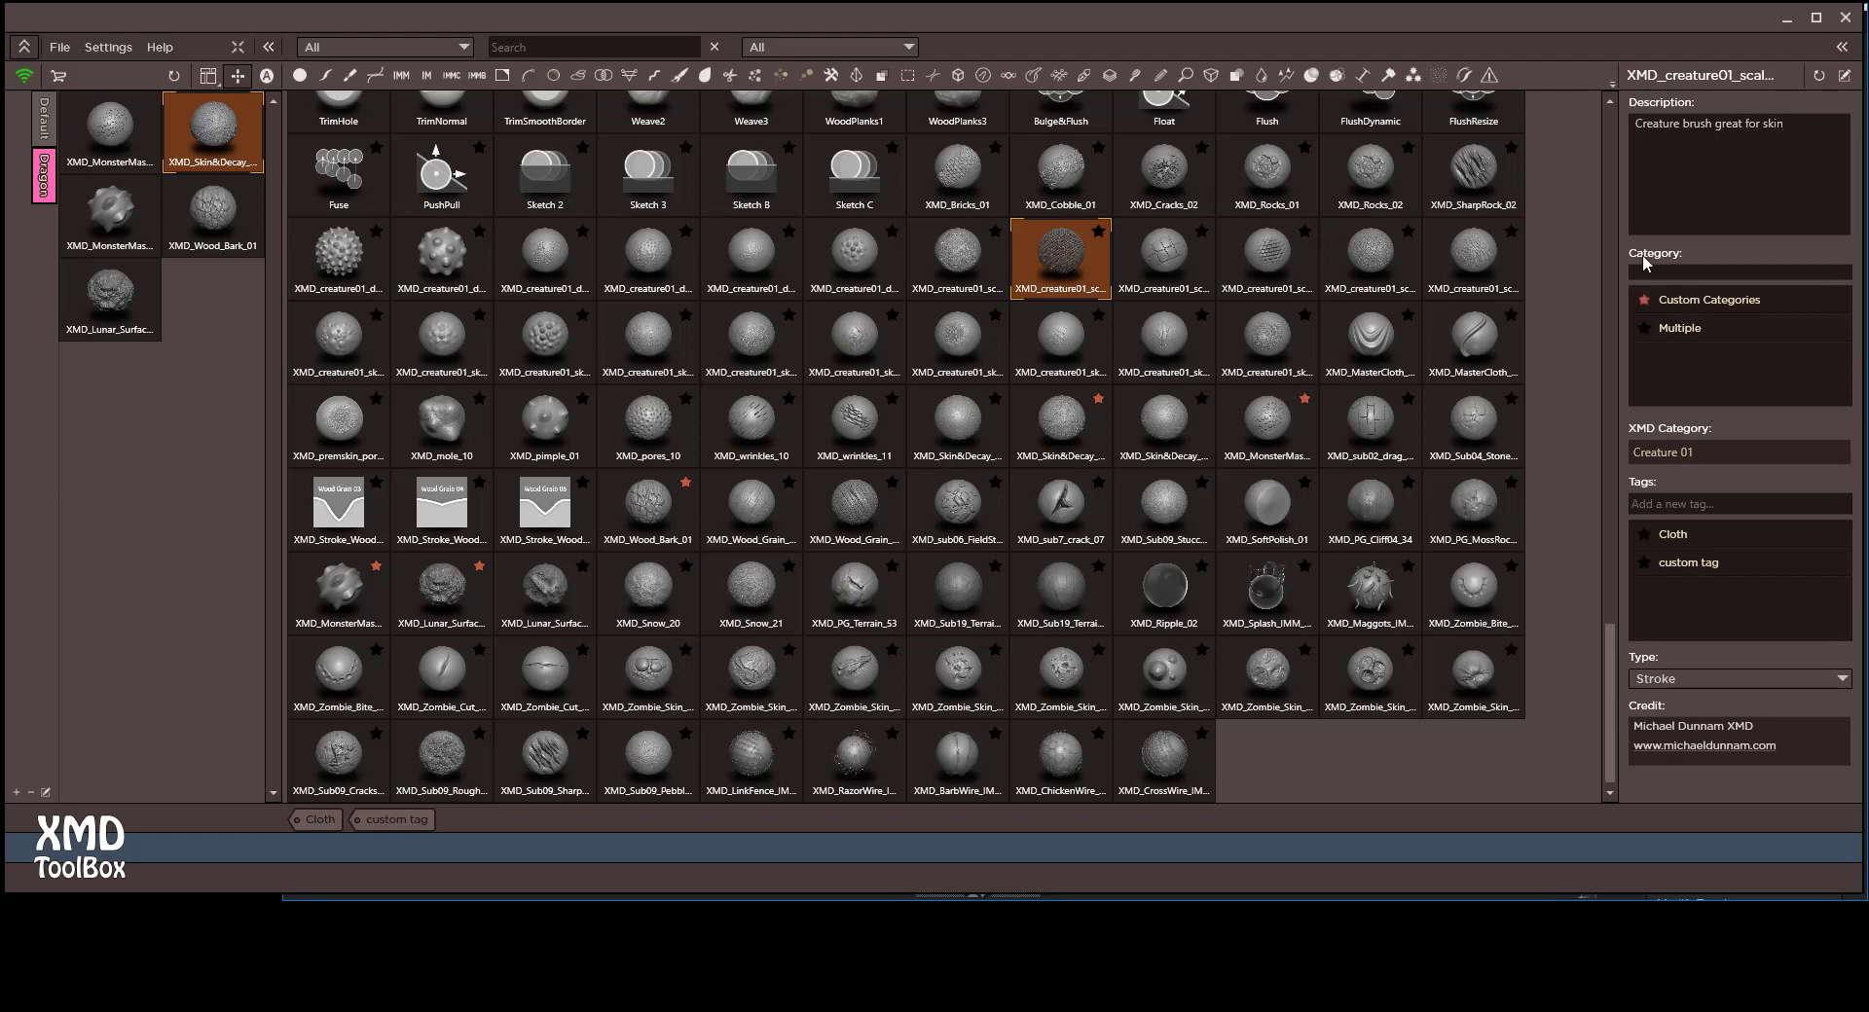
{"action": "type", "text": "Creatures"}
{"action": "key", "text": "Return"}
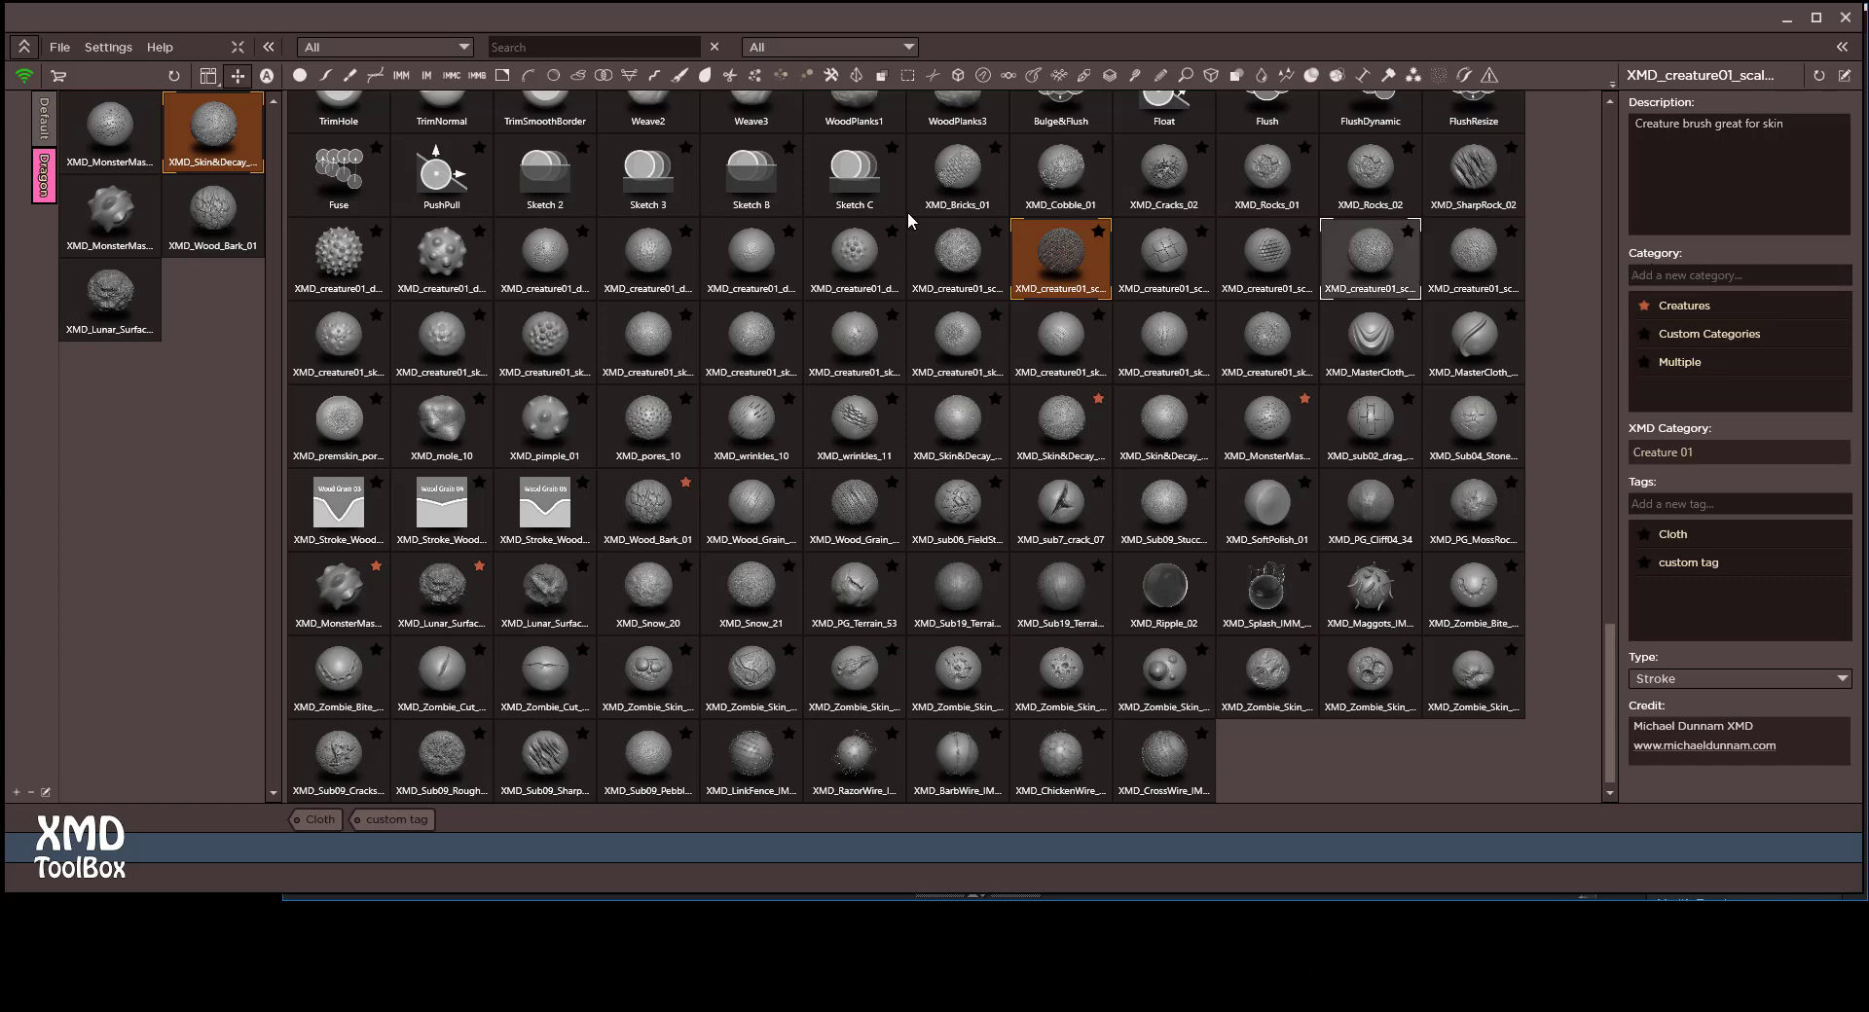
{"action": "left_click", "coordinate": [377, 51]}
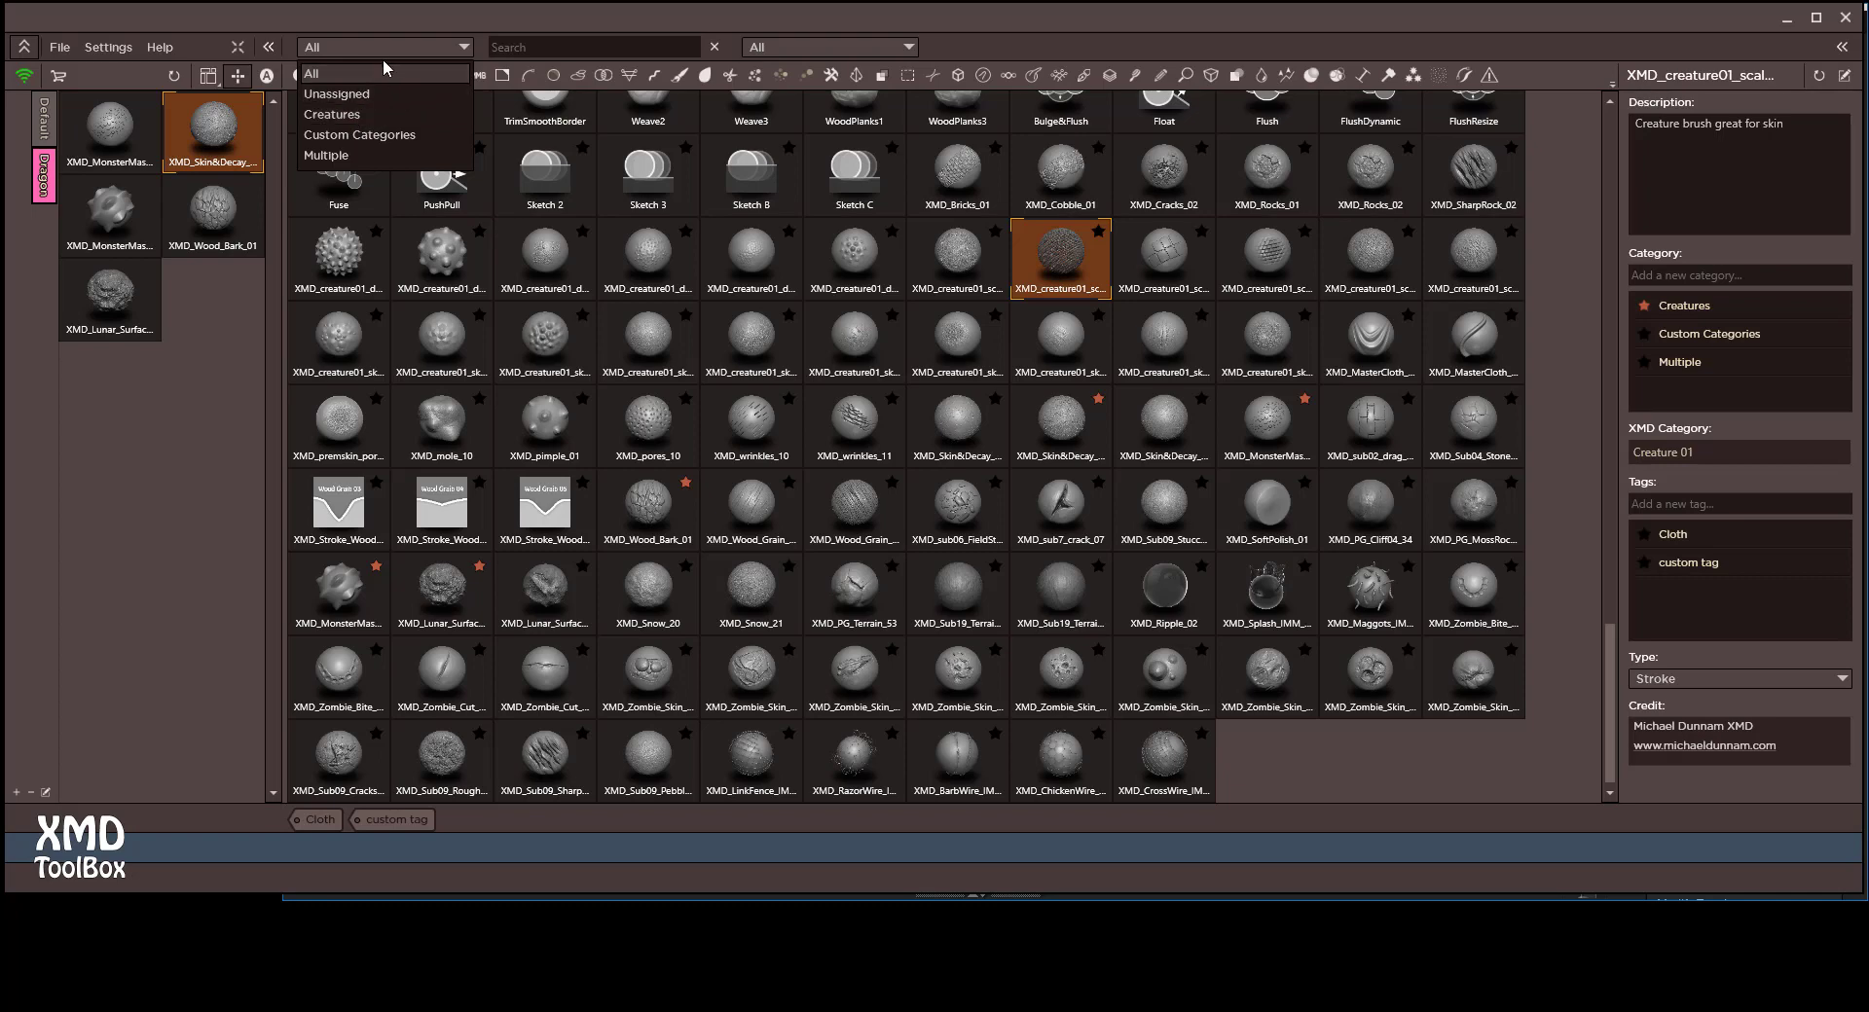
- Add a Noise tag to the brush and filter the library by Noise
{"action": "left_click", "coordinate": [1666, 504]}
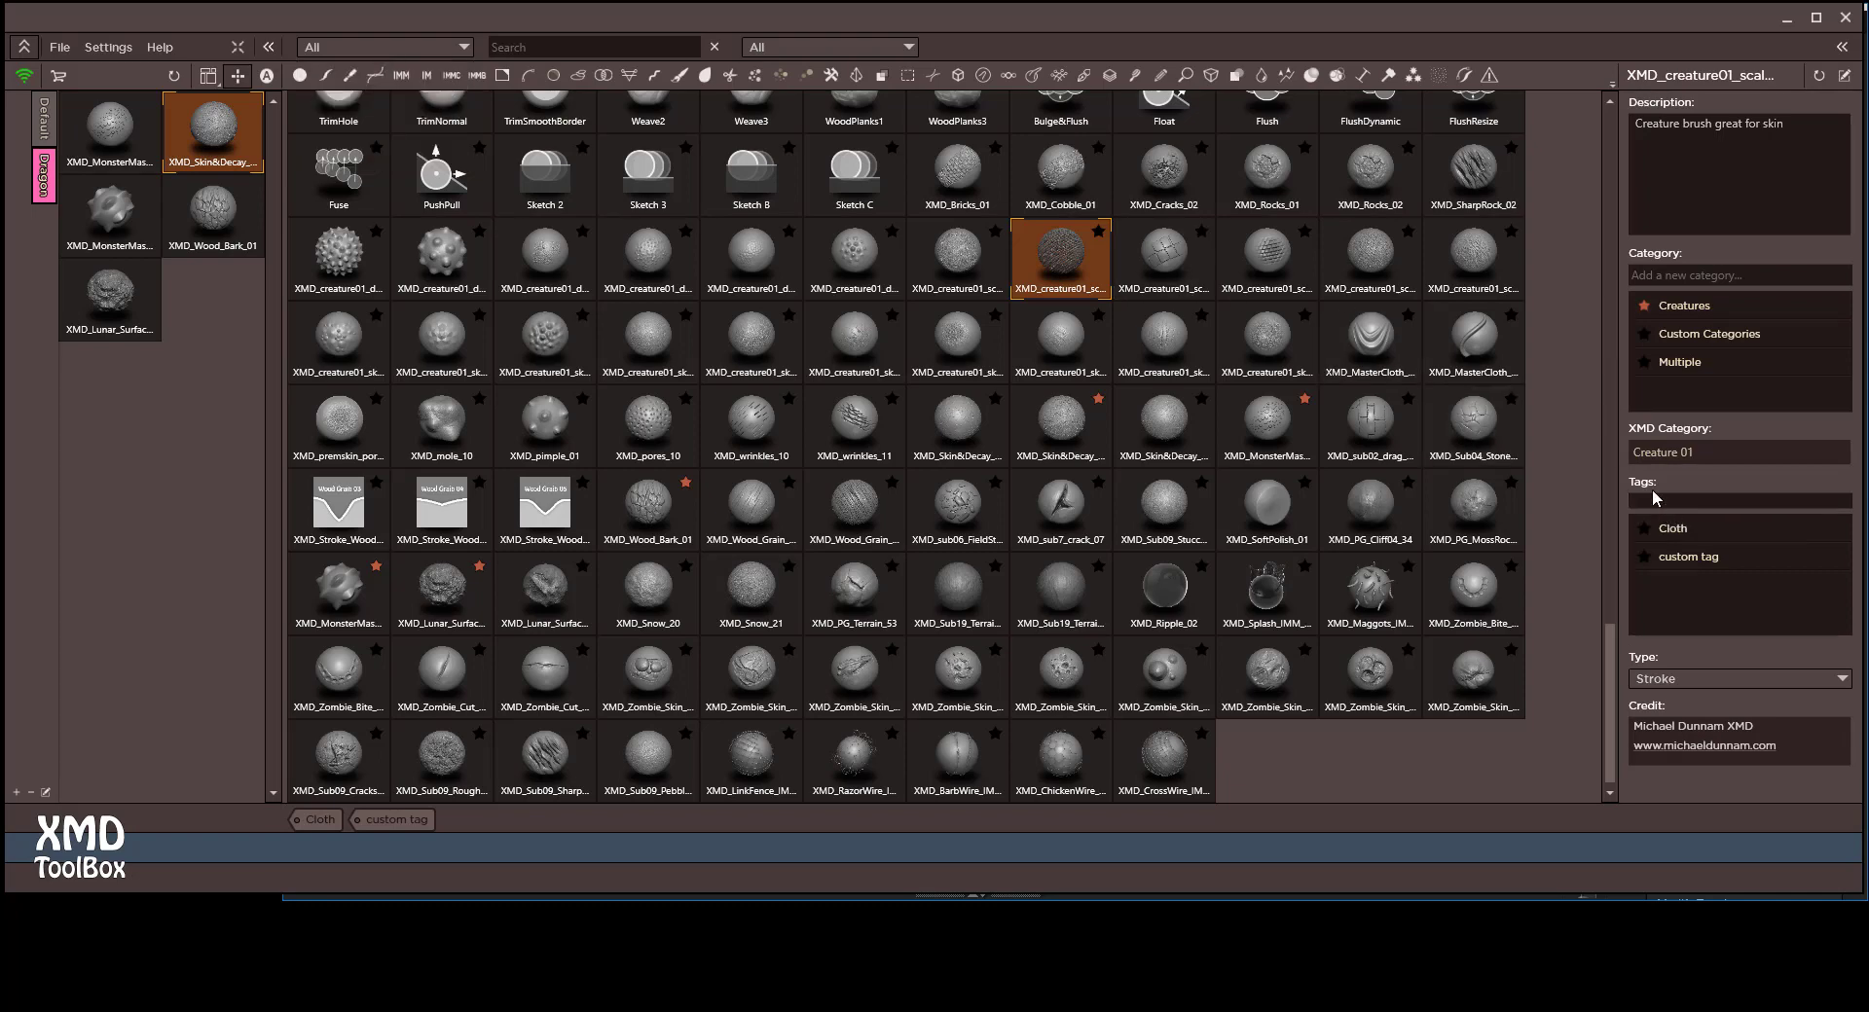
{"action": "type", "text": "Noise"}
{"action": "key", "text": "Return"}
{"action": "left_click", "coordinate": [476, 822]}
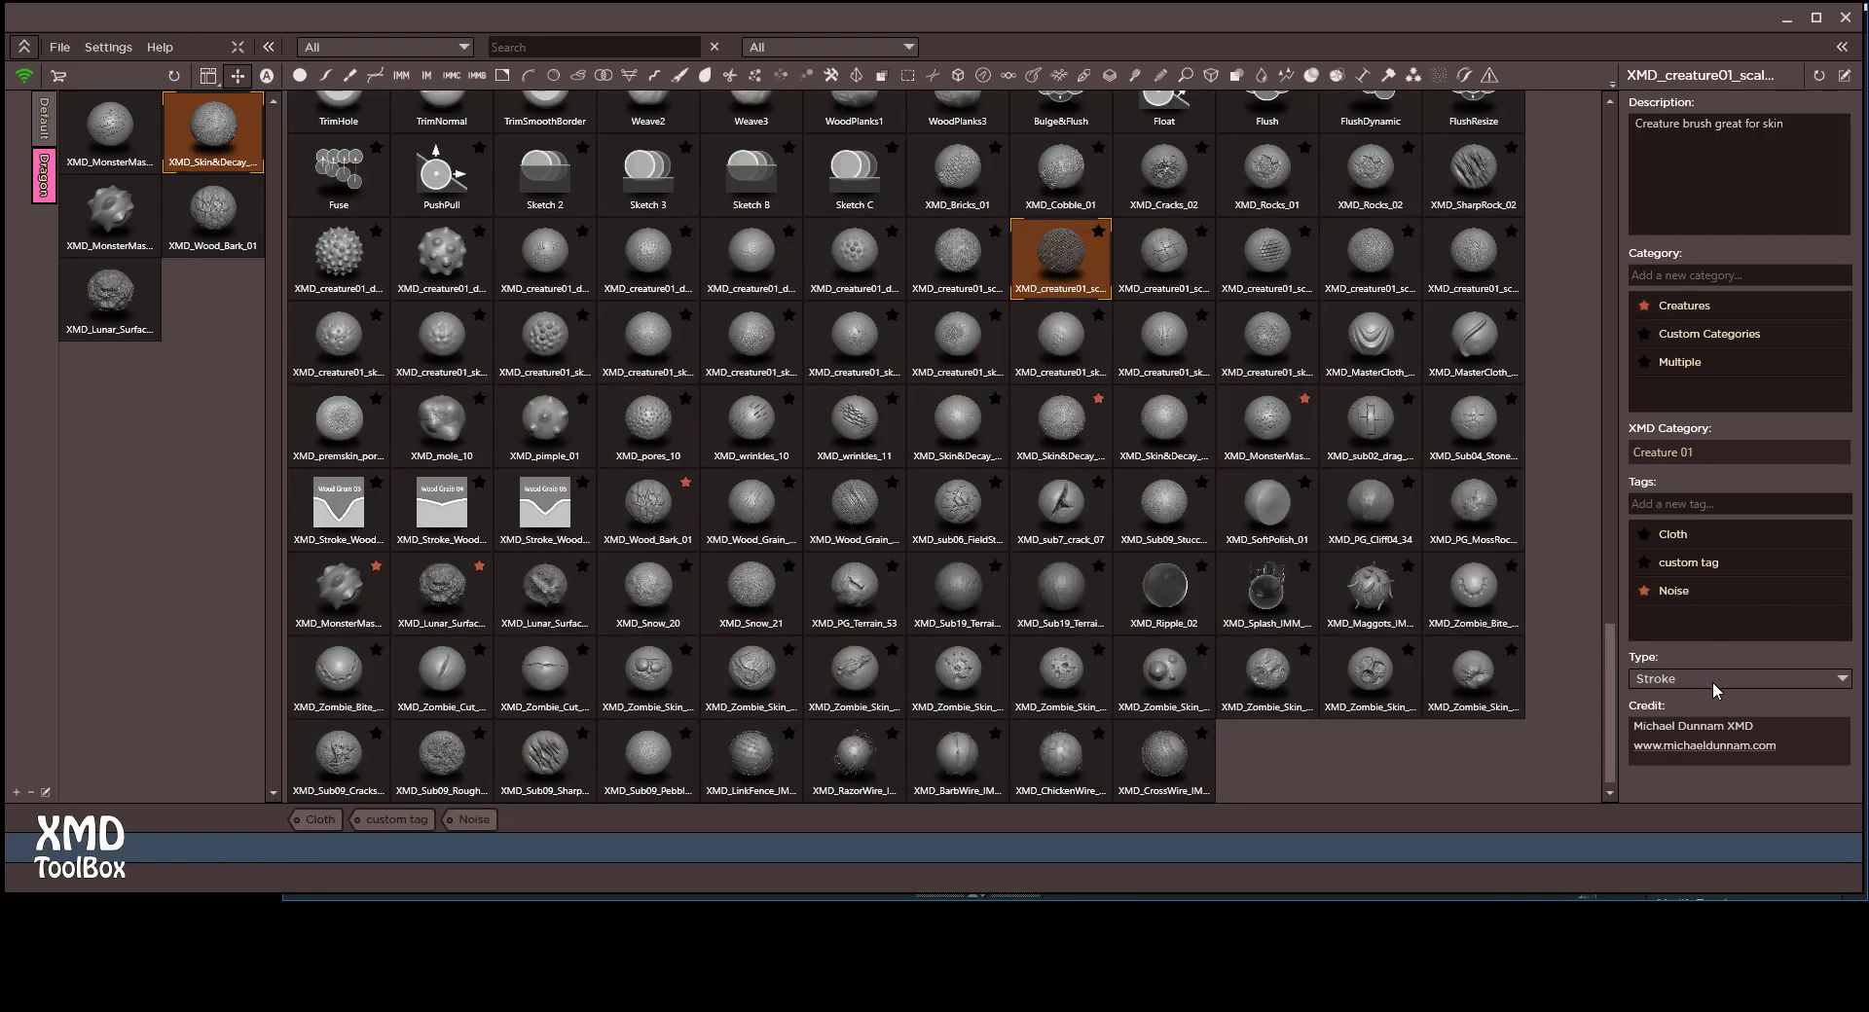
{"action": "left_click", "coordinate": [1718, 679]}
{"action": "scroll", "coordinate": [1701, 828], "scroll_direction": "up", "scroll_amount": 3}
{"action": "scroll", "coordinate": [1688, 860], "scroll_direction": "up", "scroll_amount": 6}
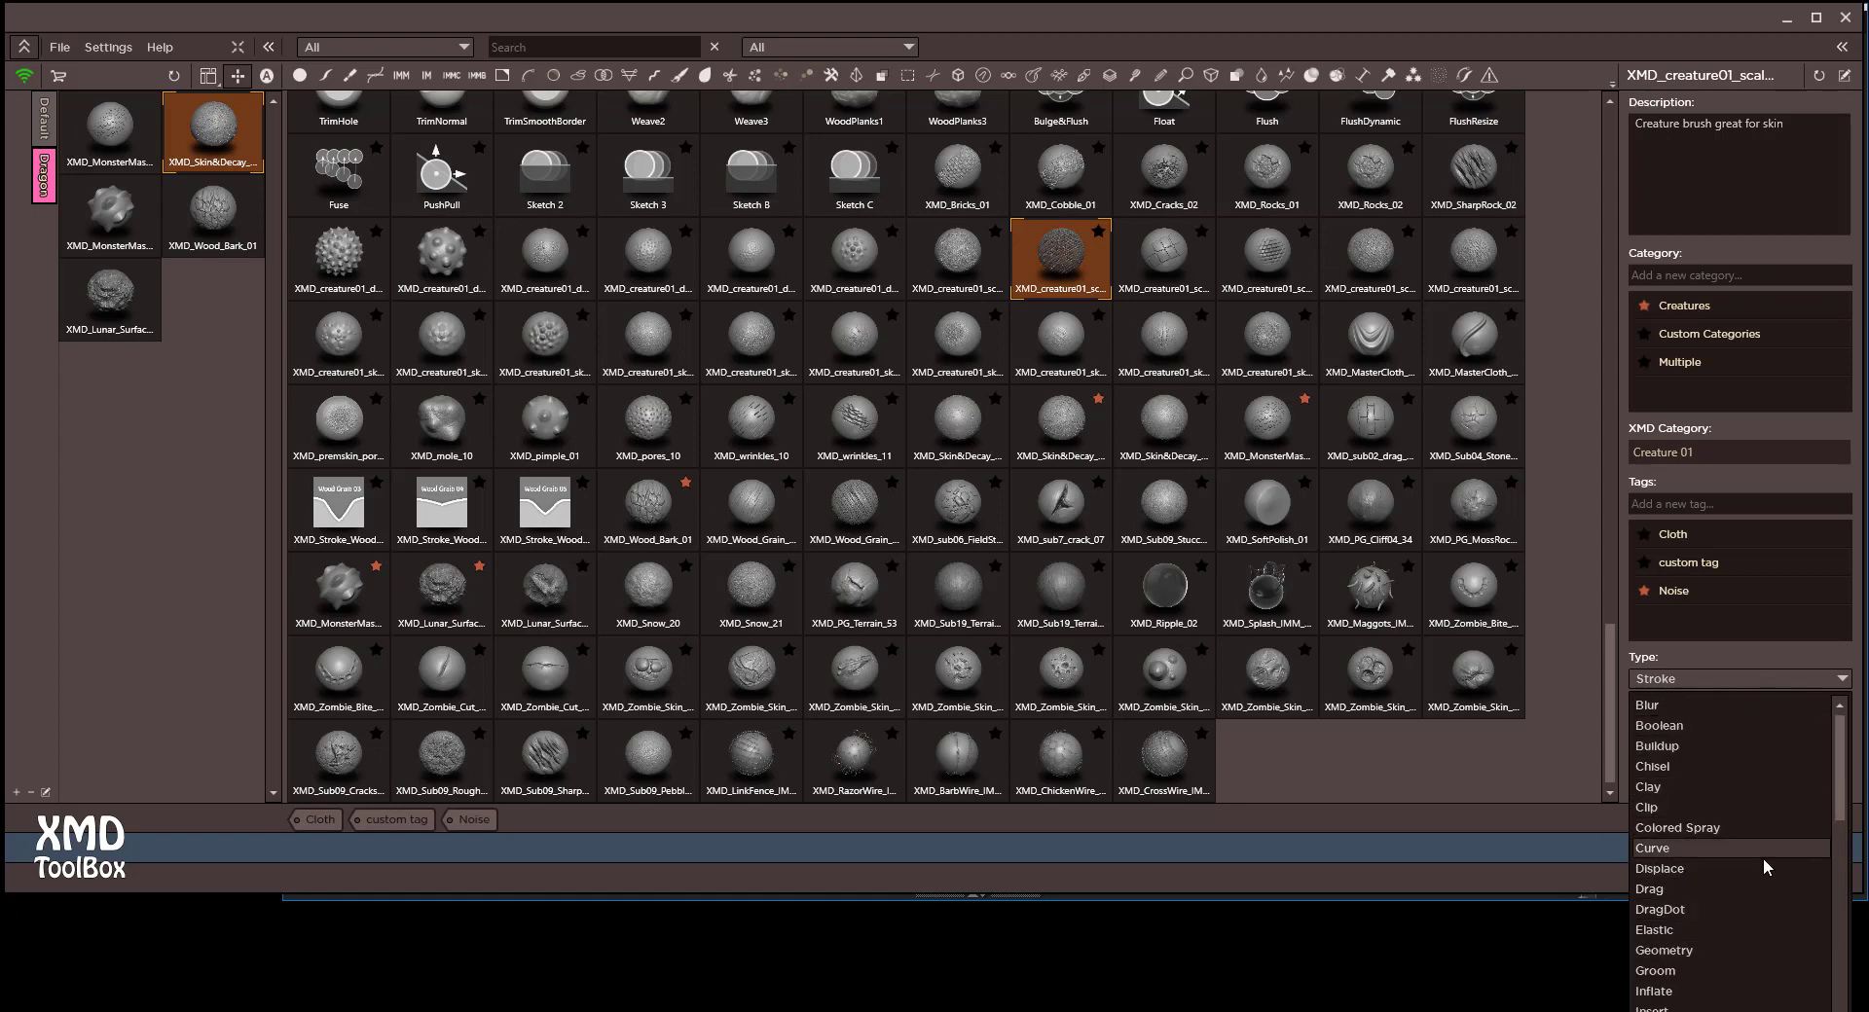
{"action": "left_click", "coordinate": [1761, 679]}
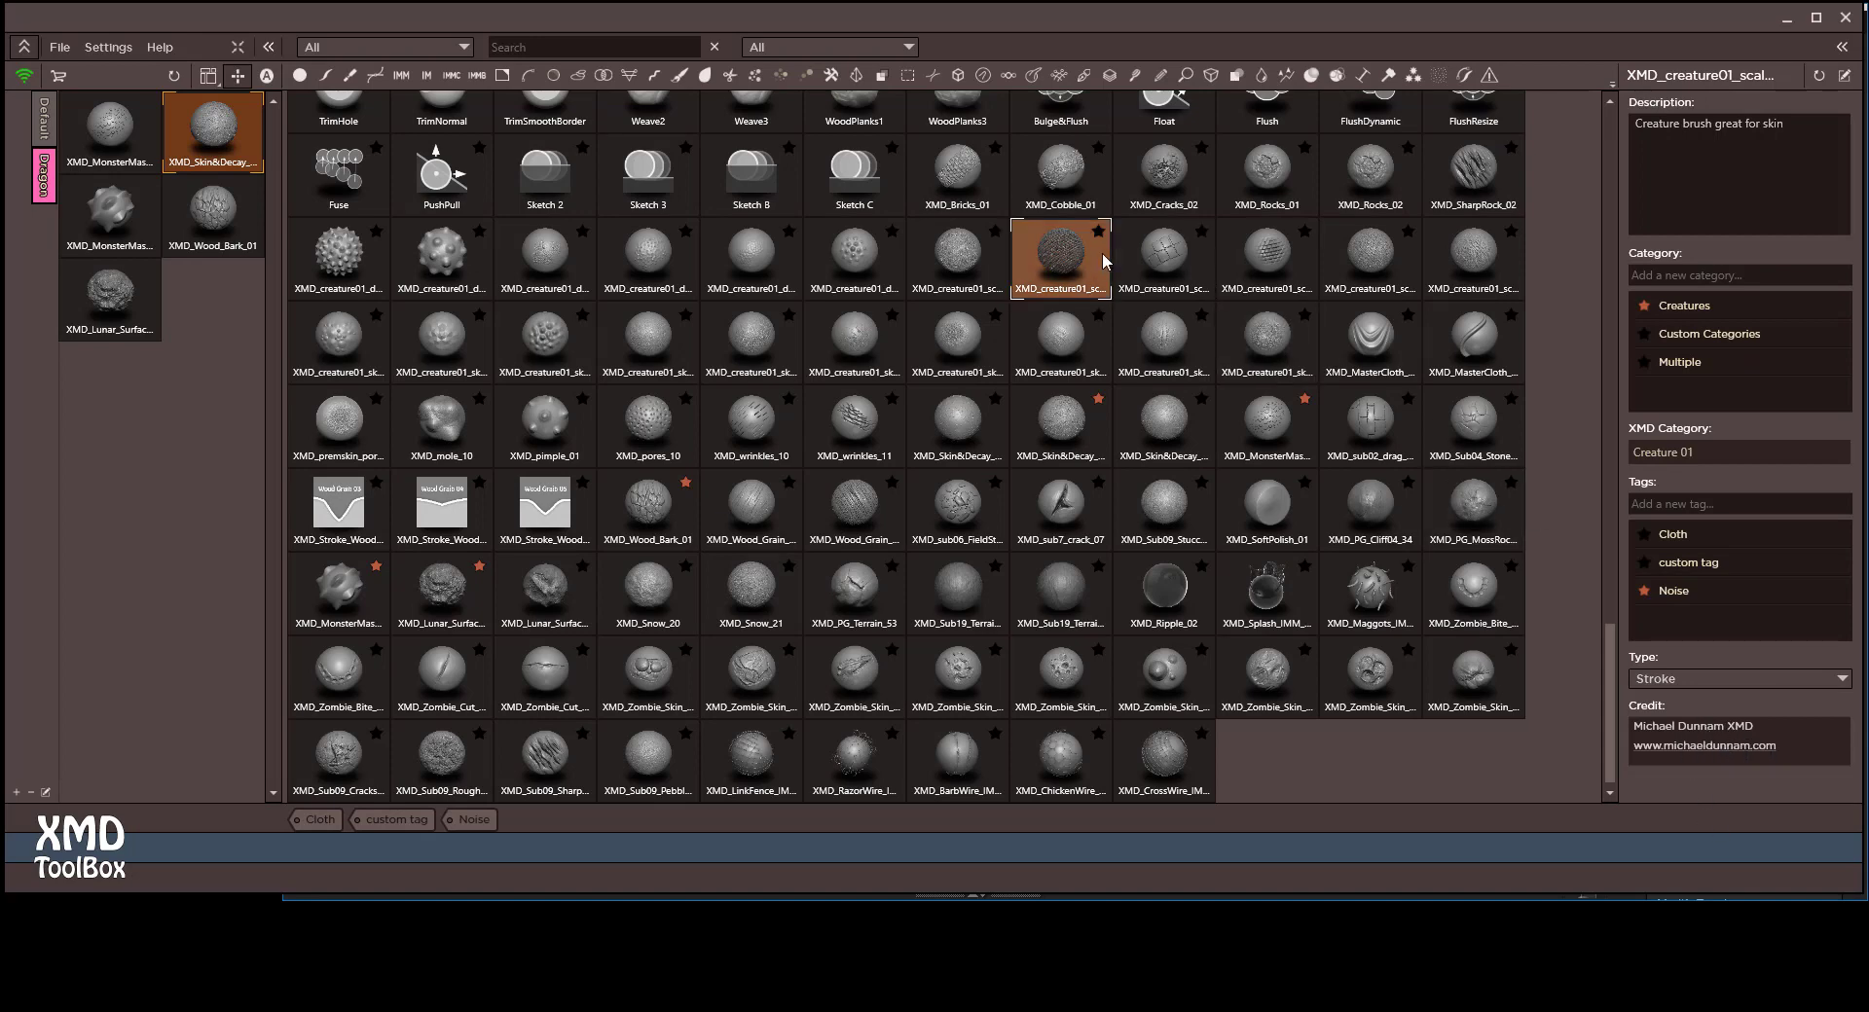
{"action": "mouse_move", "coordinate": [1067, 271]}
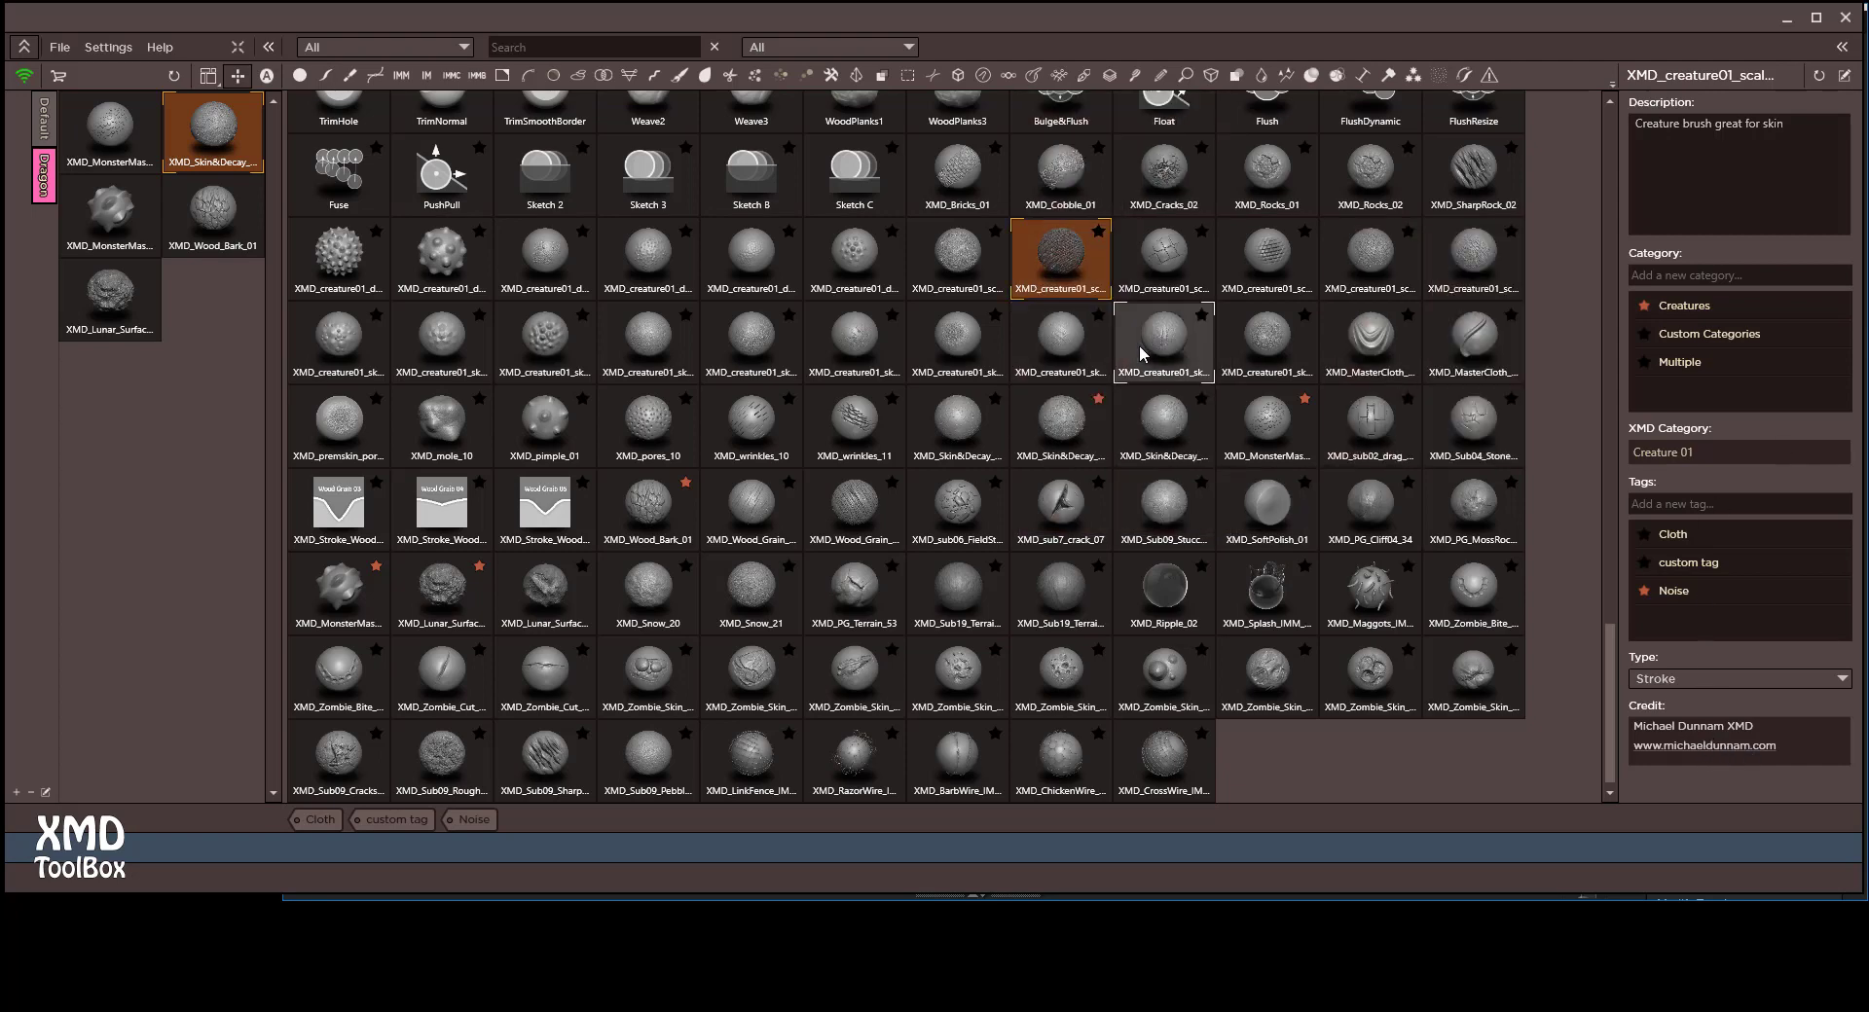
{"action": "mouse_move", "coordinate": [1097, 236]}
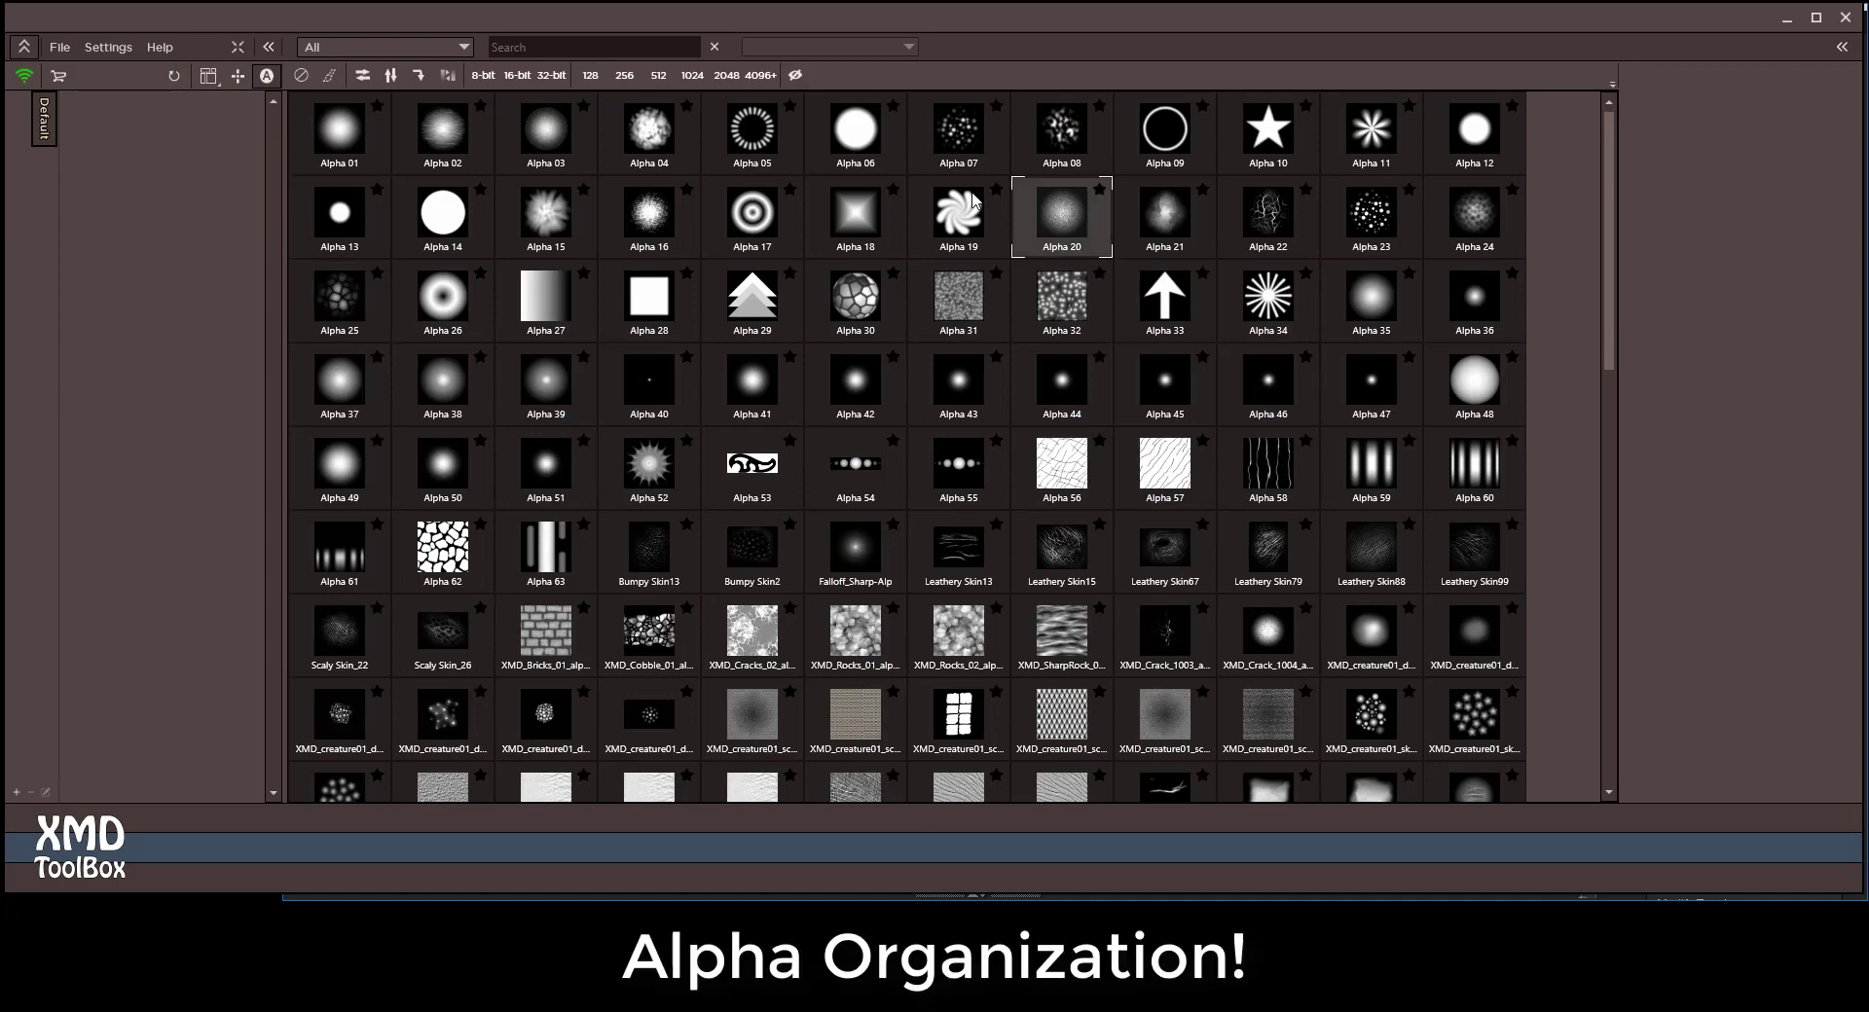
- Select the XMD_Sub19_DirtyRocks alpha to show its 2048x2048, 16-bit details
{"action": "scroll", "coordinate": [950, 592], "scroll_direction": "down", "scroll_amount": 15}
{"action": "scroll", "coordinate": [951, 589], "scroll_direction": "down", "scroll_amount": 1}
{"action": "scroll", "coordinate": [951, 590], "scroll_direction": "up", "scroll_amount": 4}
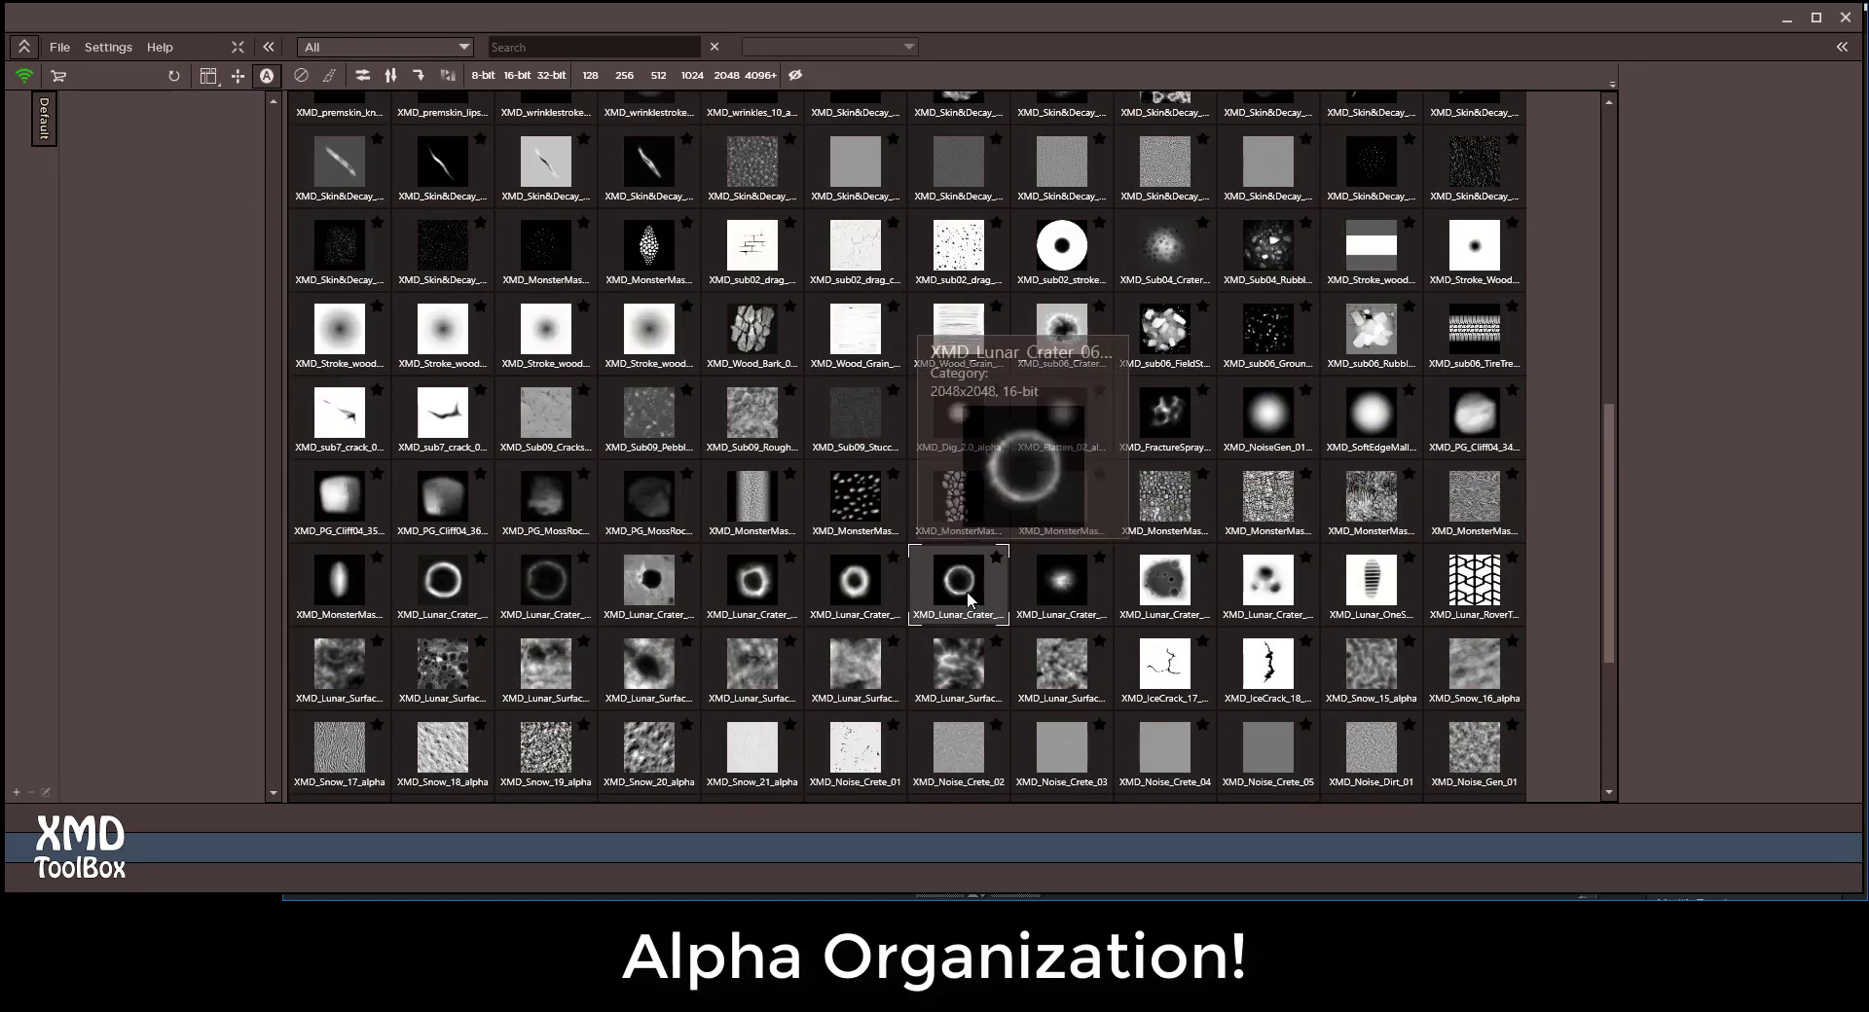
{"action": "scroll", "coordinate": [949, 599], "scroll_direction": "down", "scroll_amount": 5}
{"action": "left_click", "coordinate": [949, 609]}
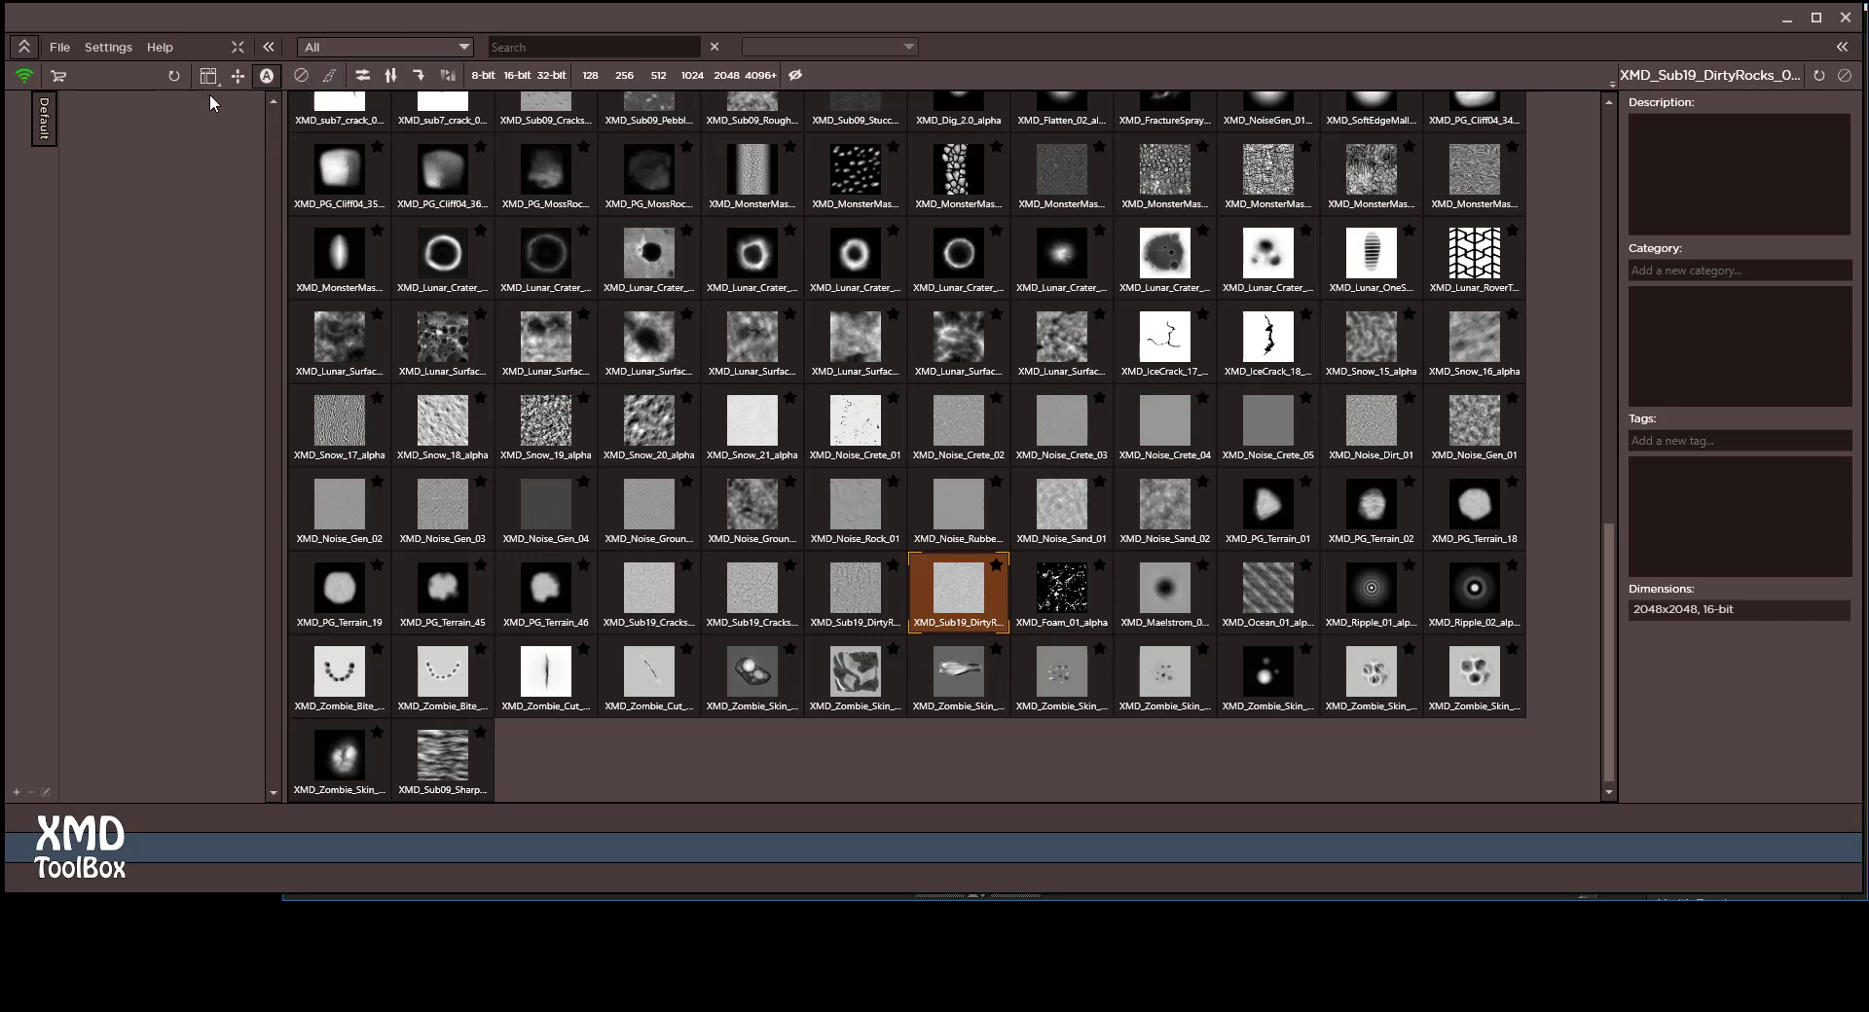
- Return to the brush library, check the saved custom UI layouts, then open Settings
{"action": "left_click", "coordinate": [267, 75]}
{"action": "left_click", "coordinate": [237, 75]}
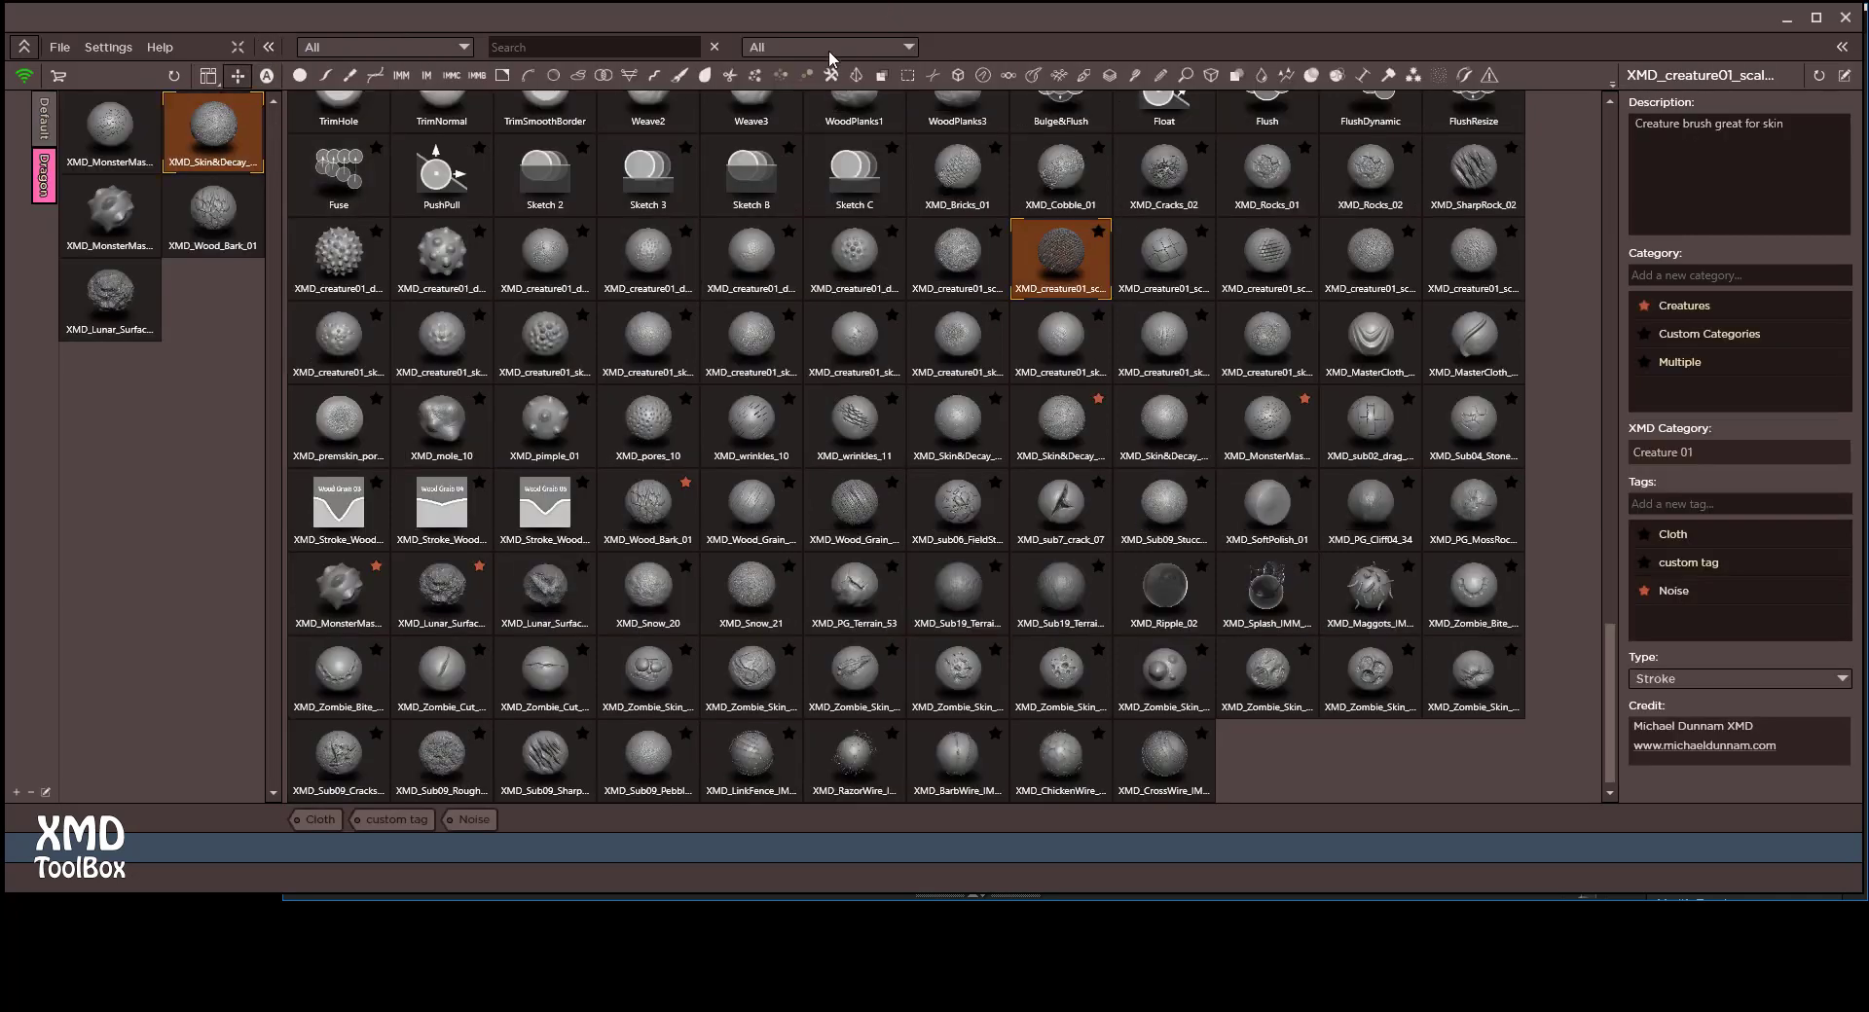
{"action": "left_click", "coordinate": [208, 76]}
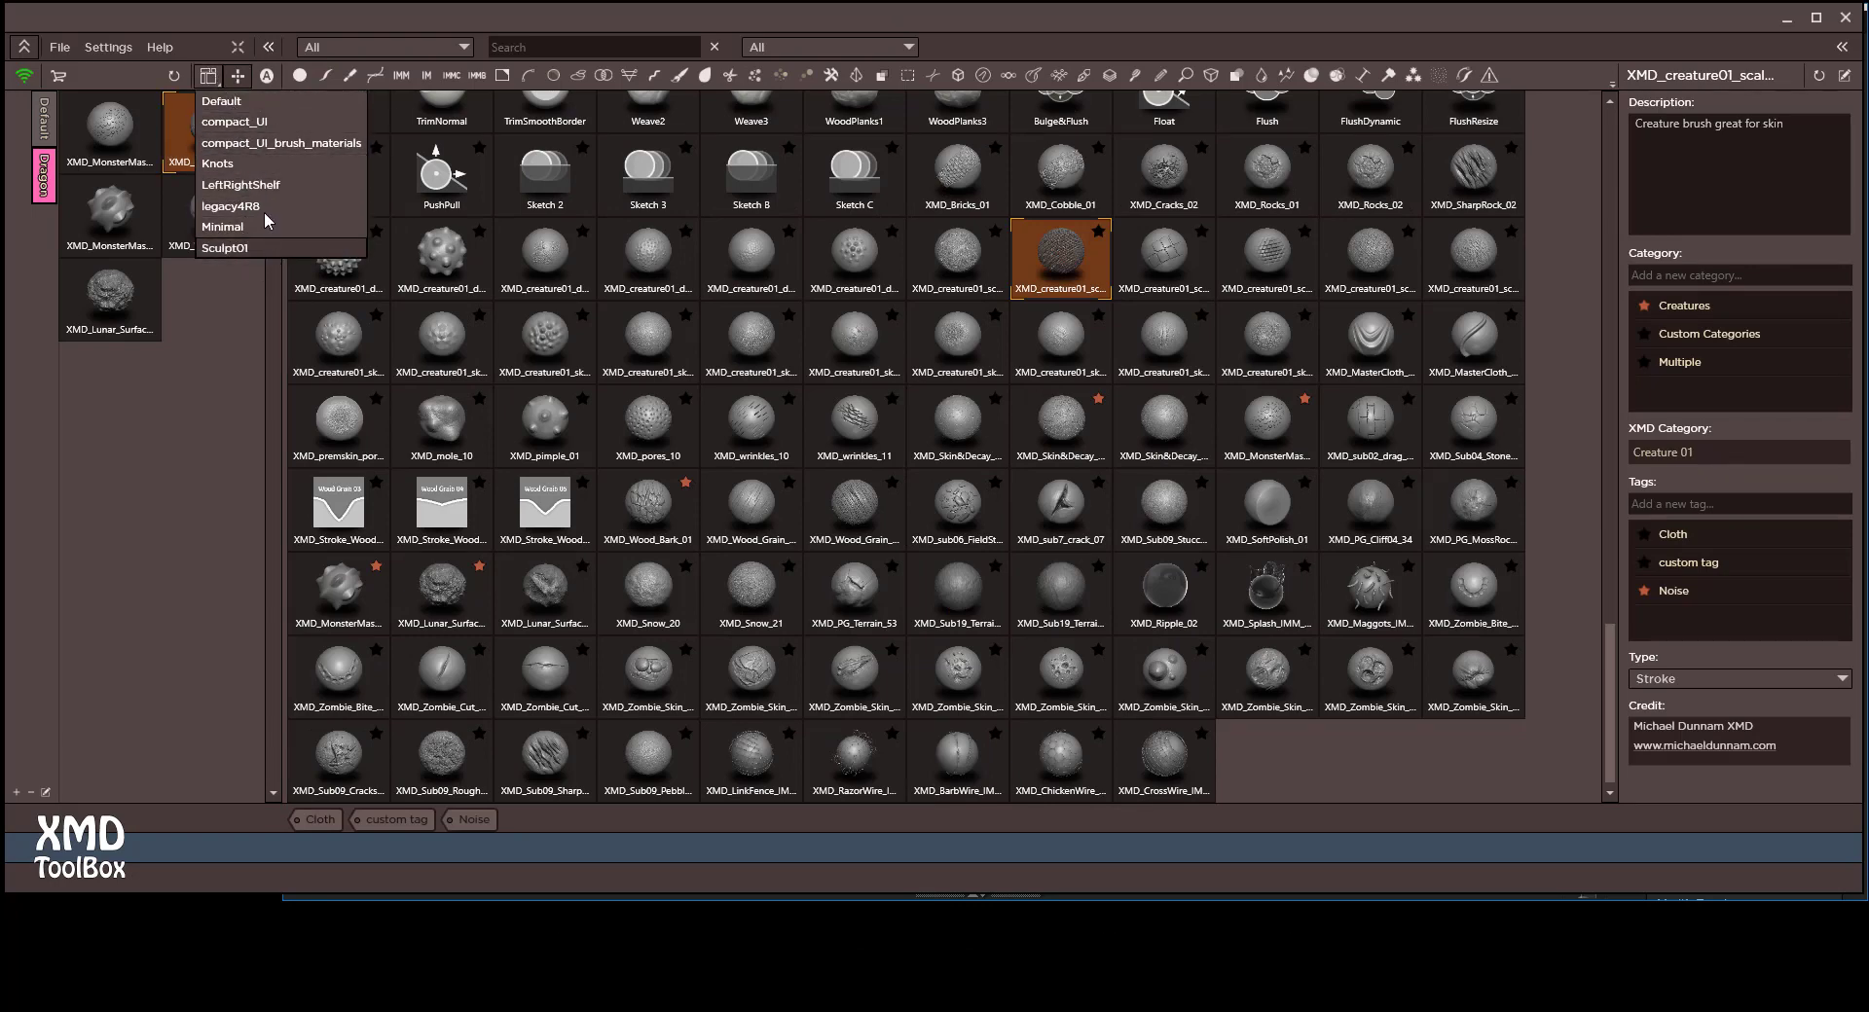
{"action": "left_click", "coordinate": [124, 48]}
{"action": "left_click", "coordinate": [129, 71]}
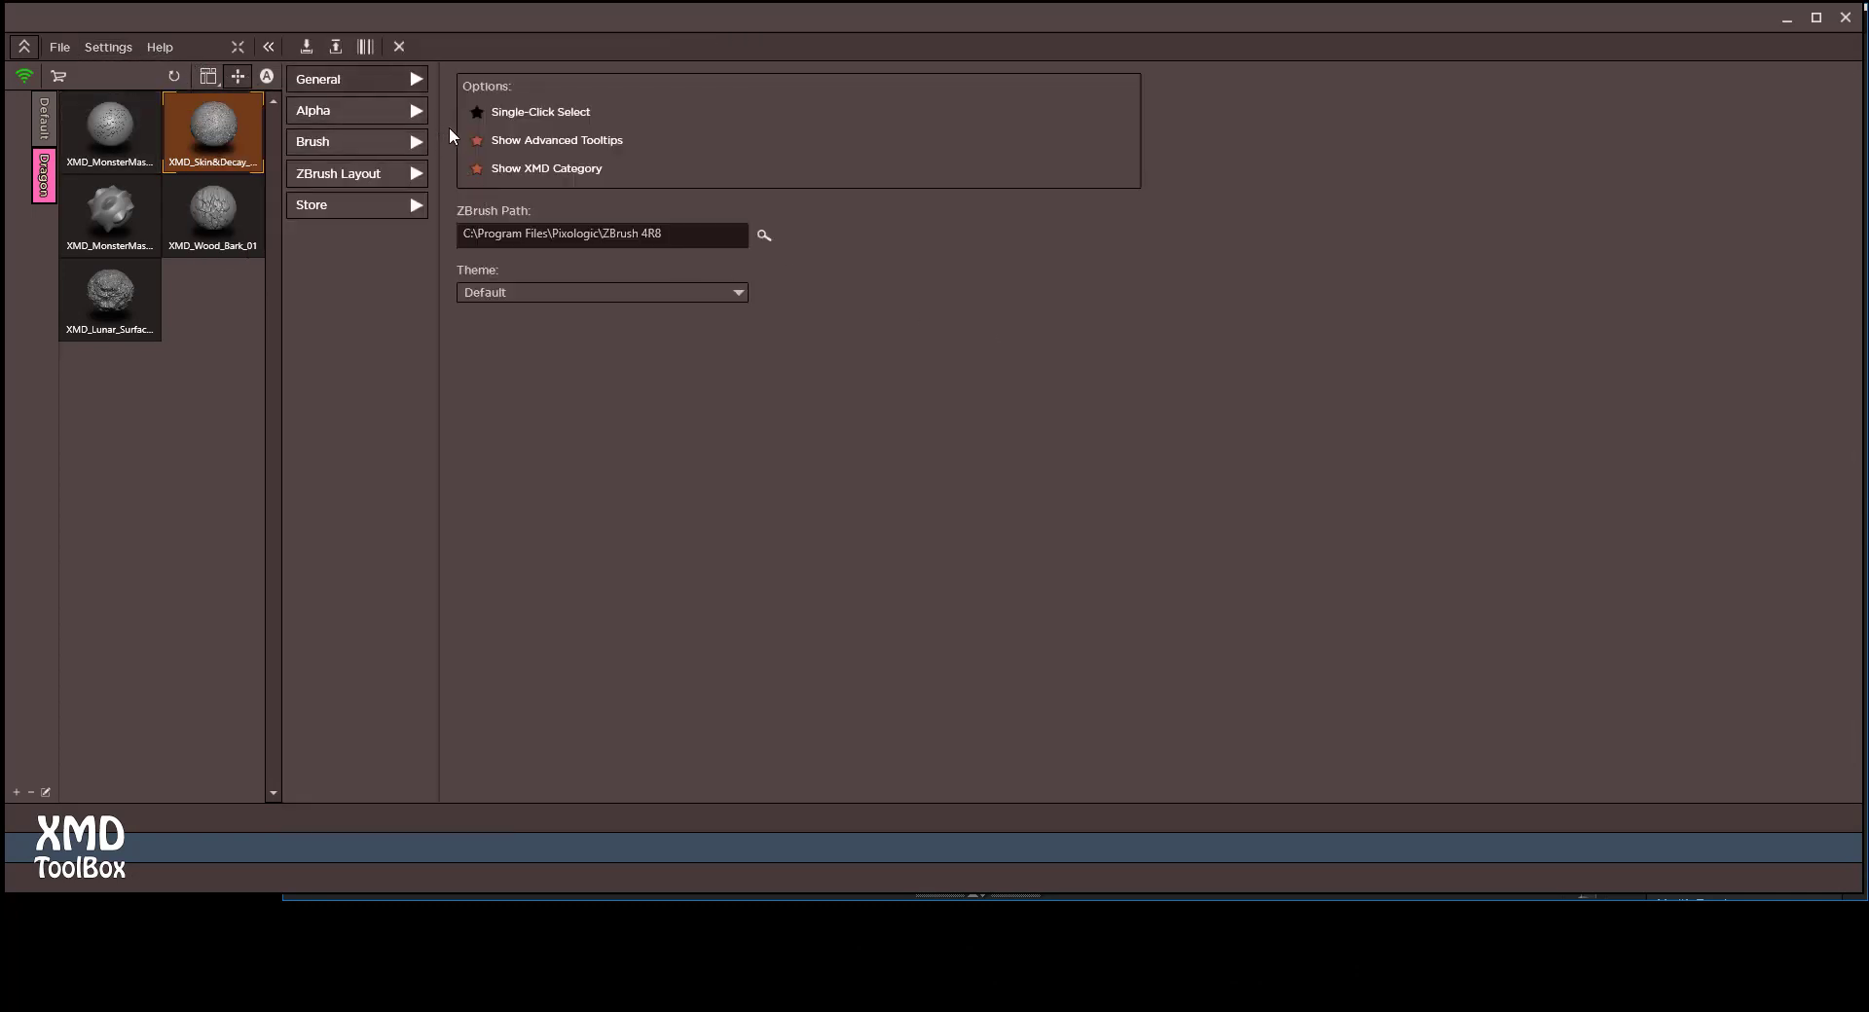
- Leave Single-Click Select off, disable advanced tooltips, and list the available colour themes
{"action": "left_click", "coordinate": [516, 114]}
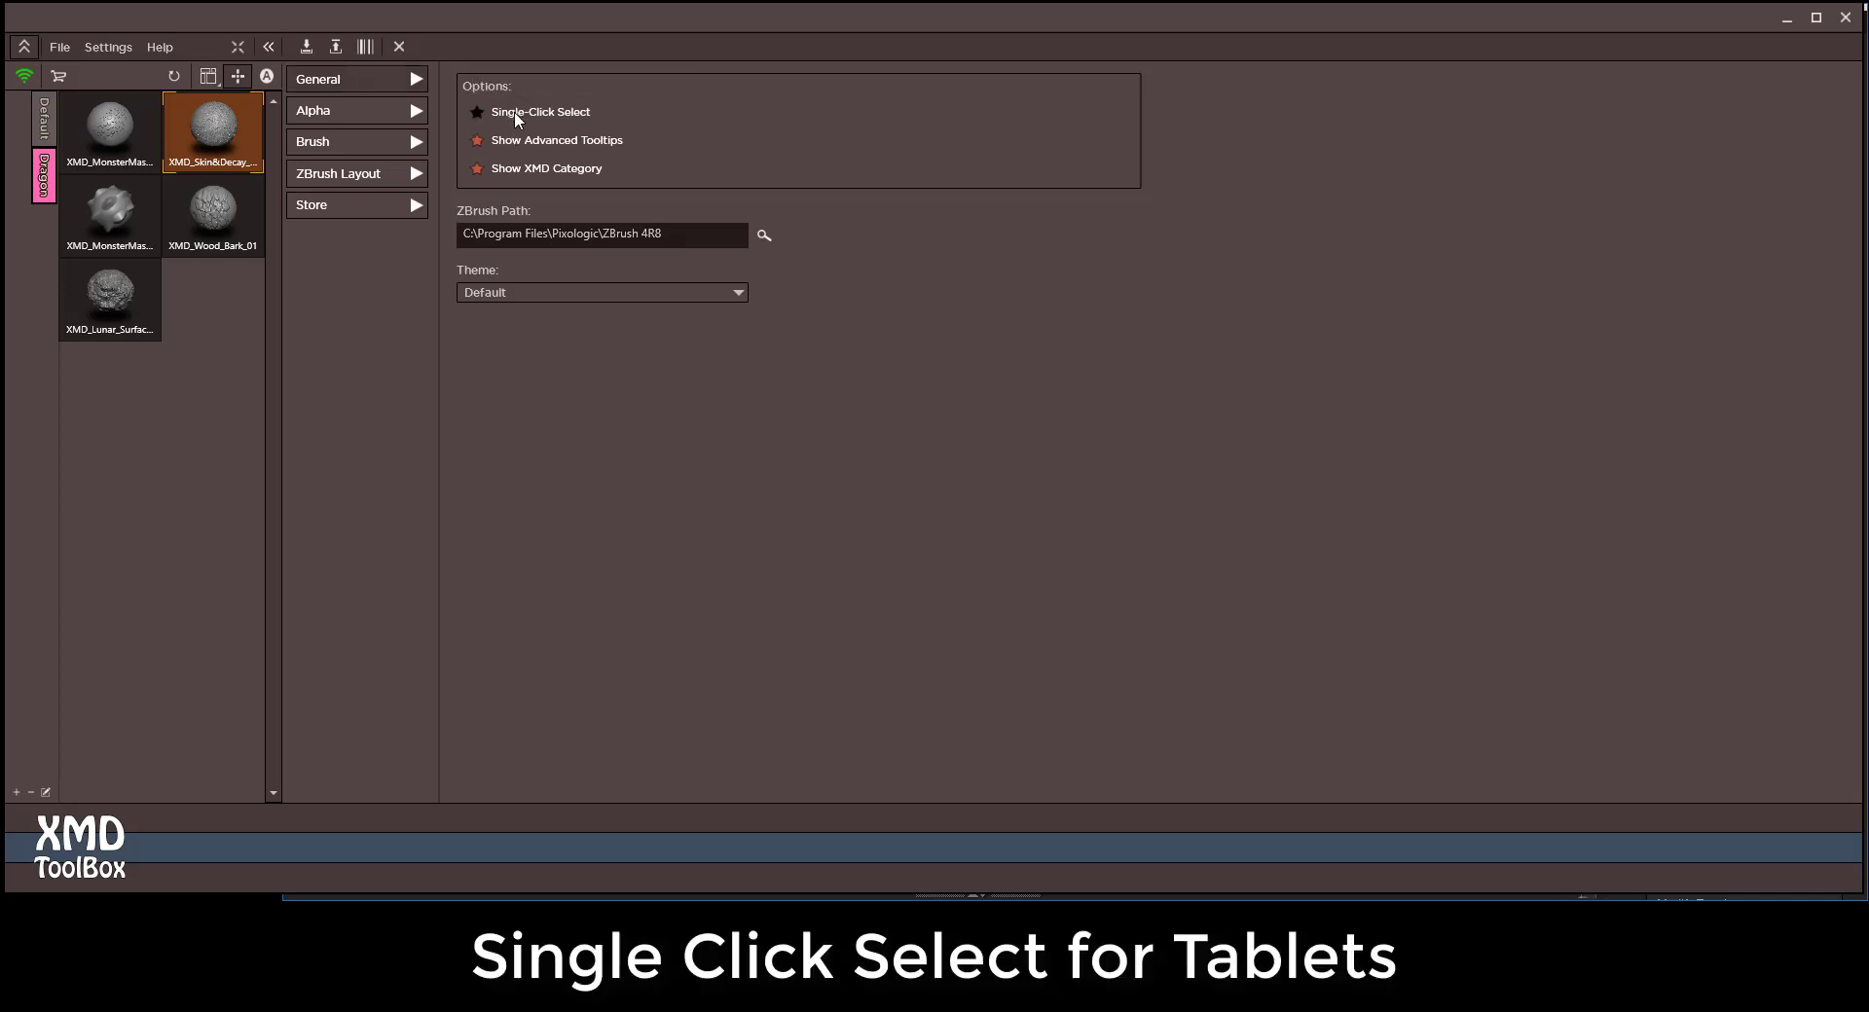
{"action": "left_click", "coordinate": [499, 112]}
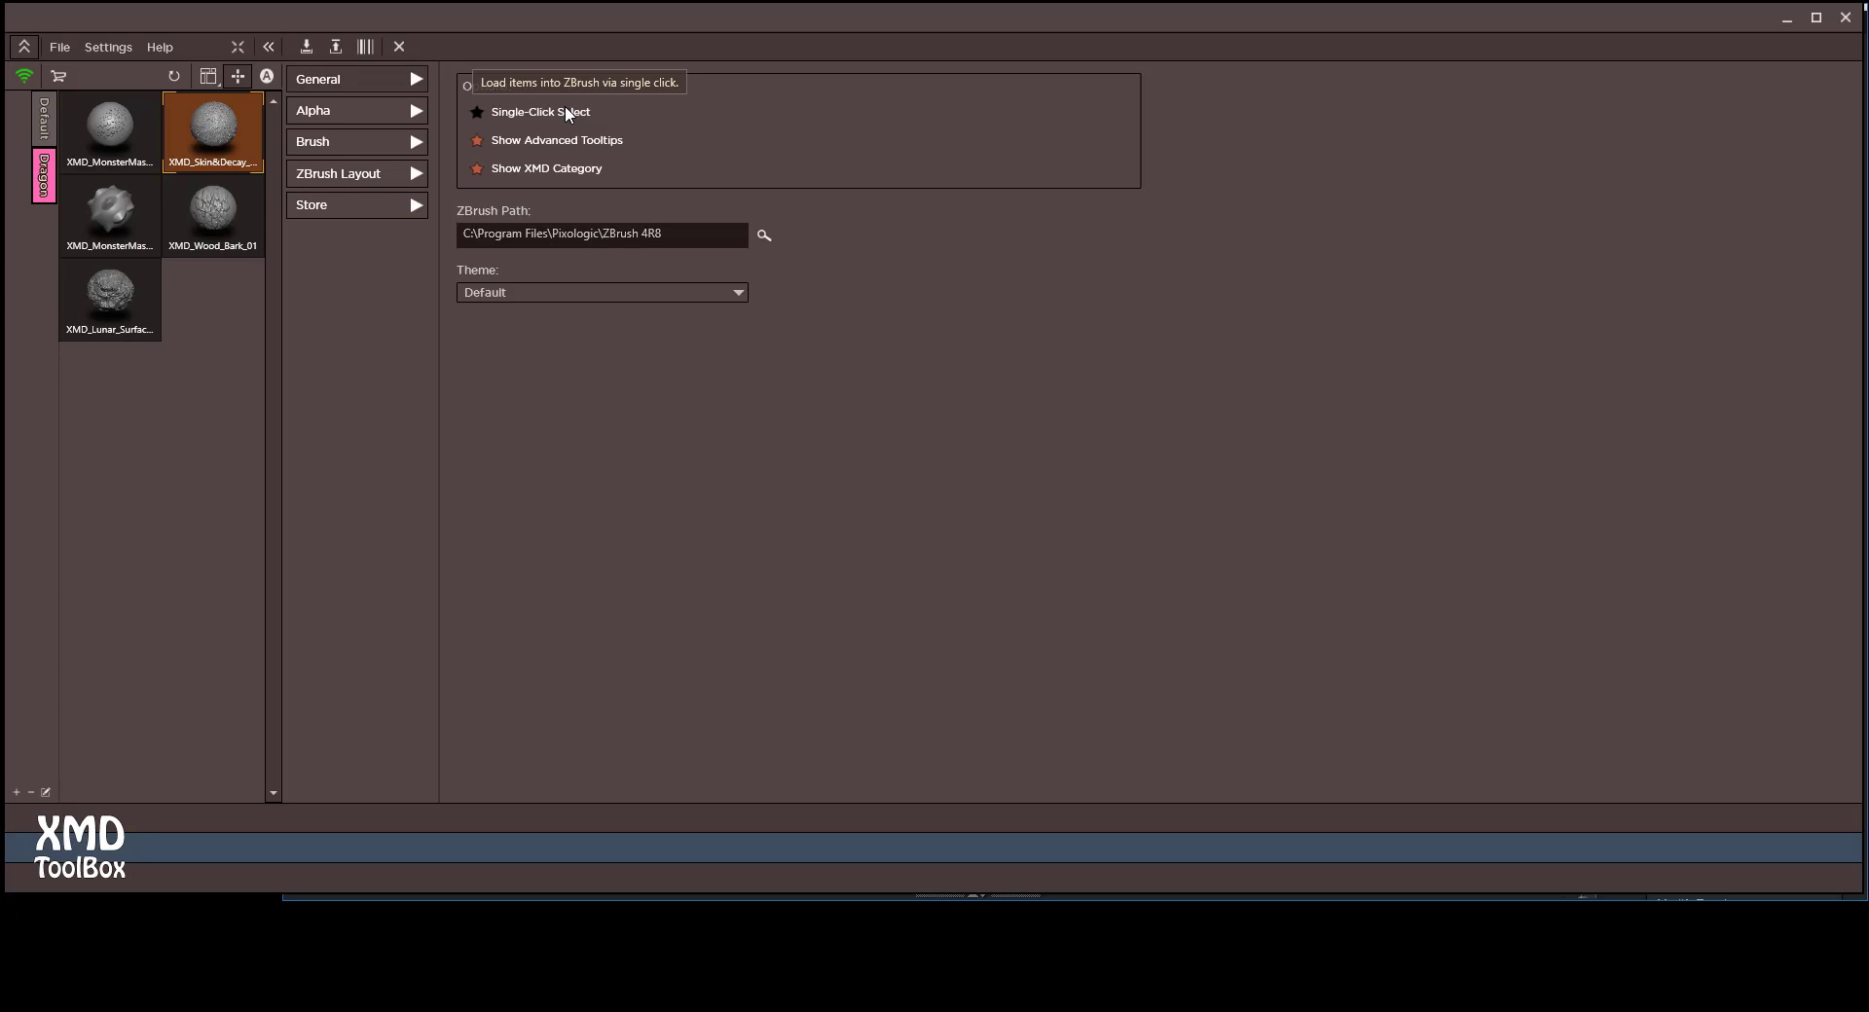
{"action": "left_click", "coordinate": [476, 141]}
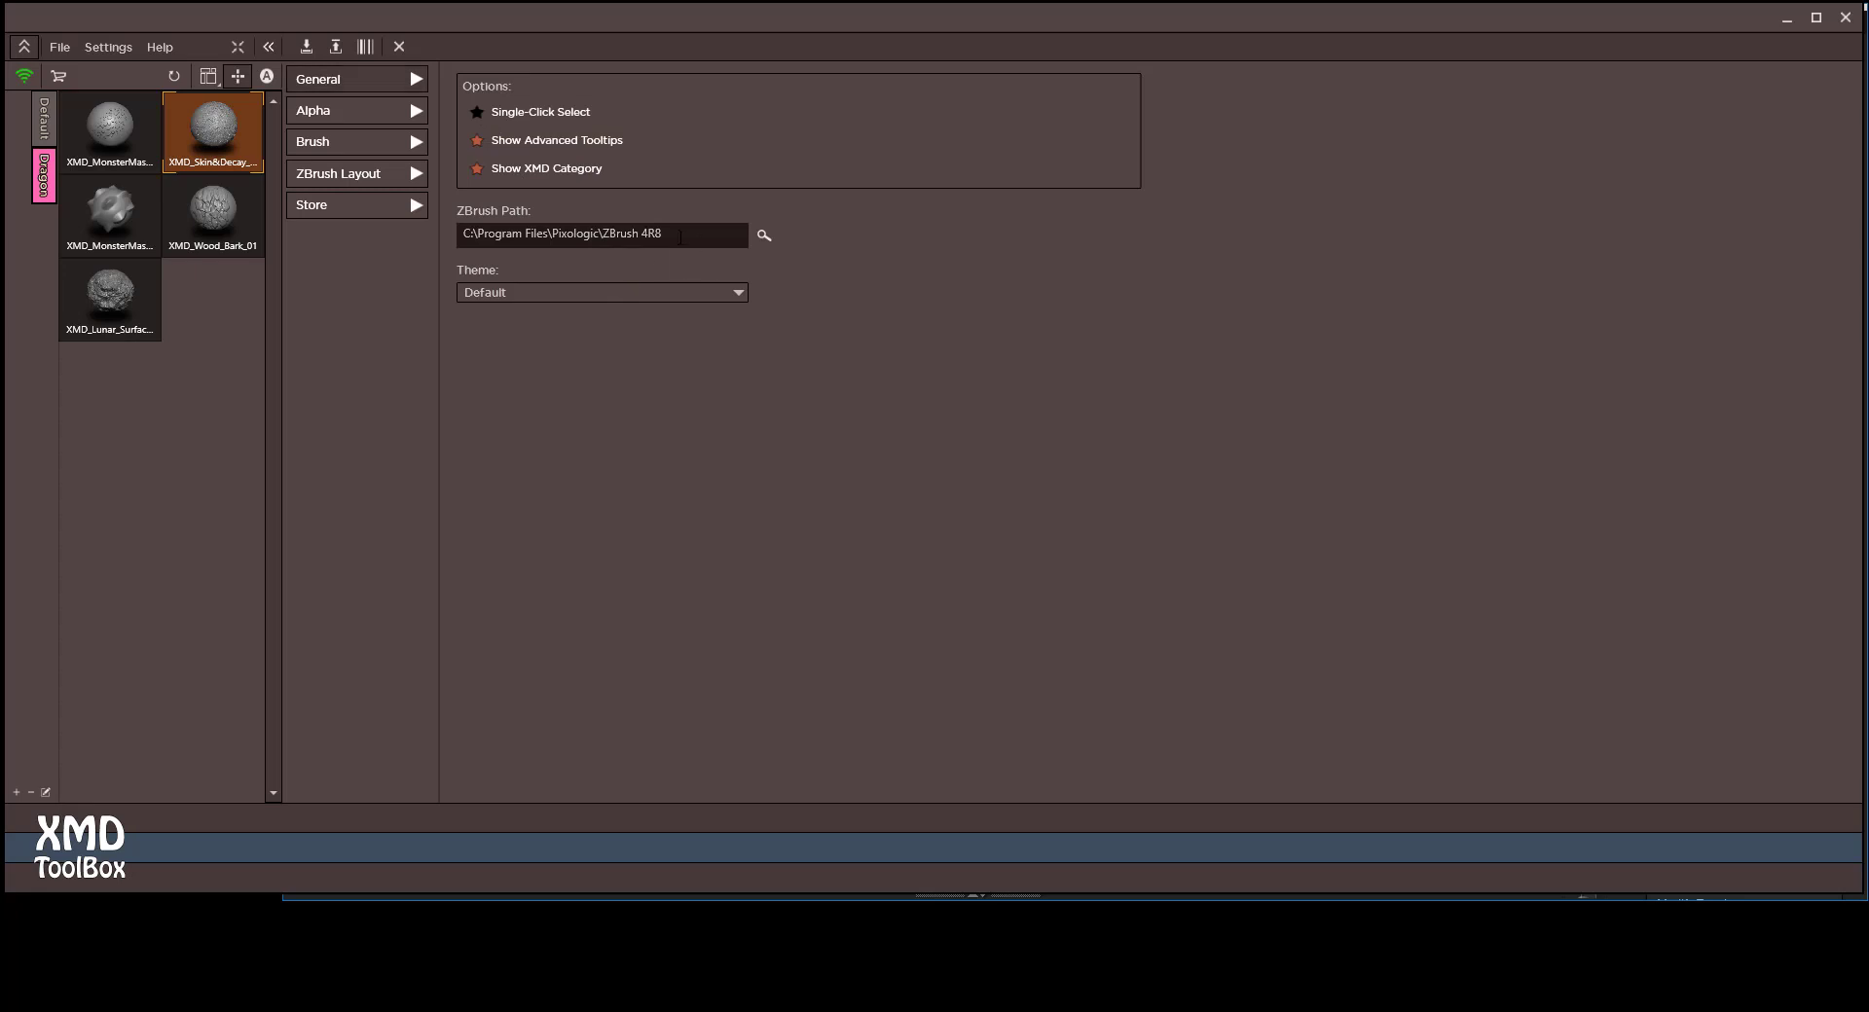
{"action": "left_click", "coordinate": [643, 292]}
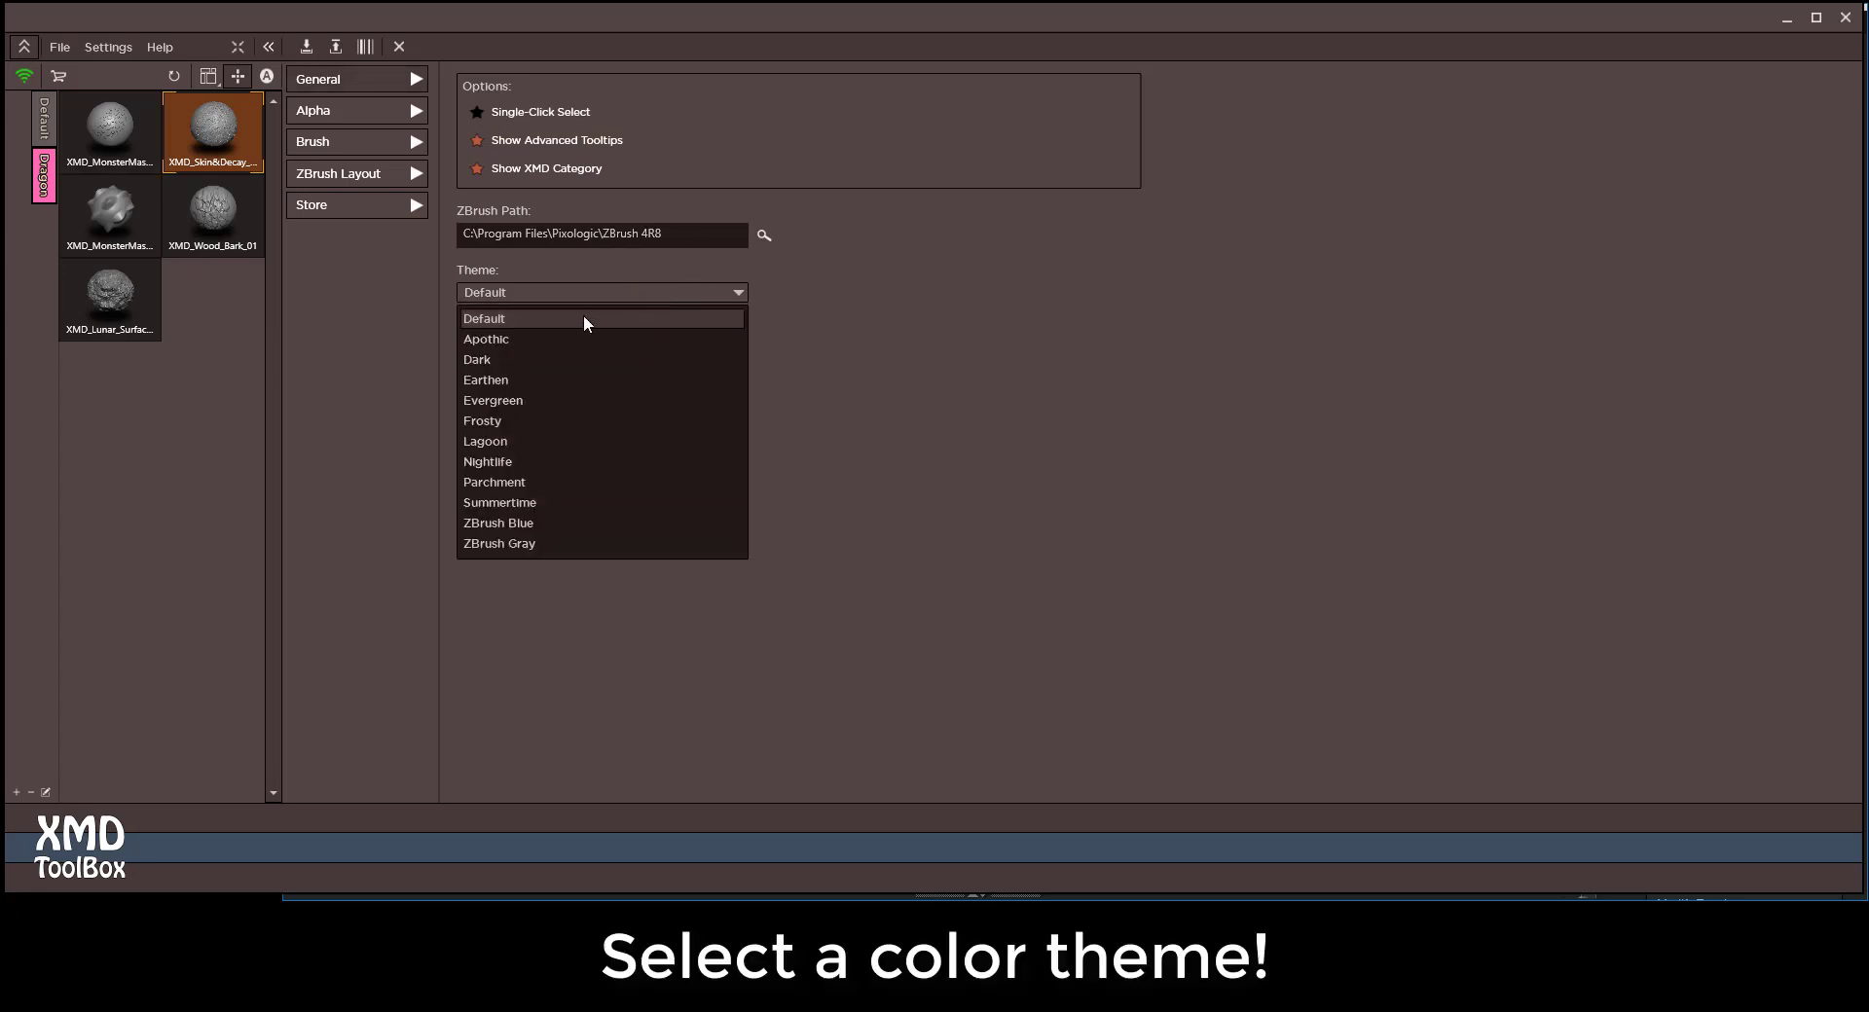
{"action": "left_click", "coordinate": [548, 337]}
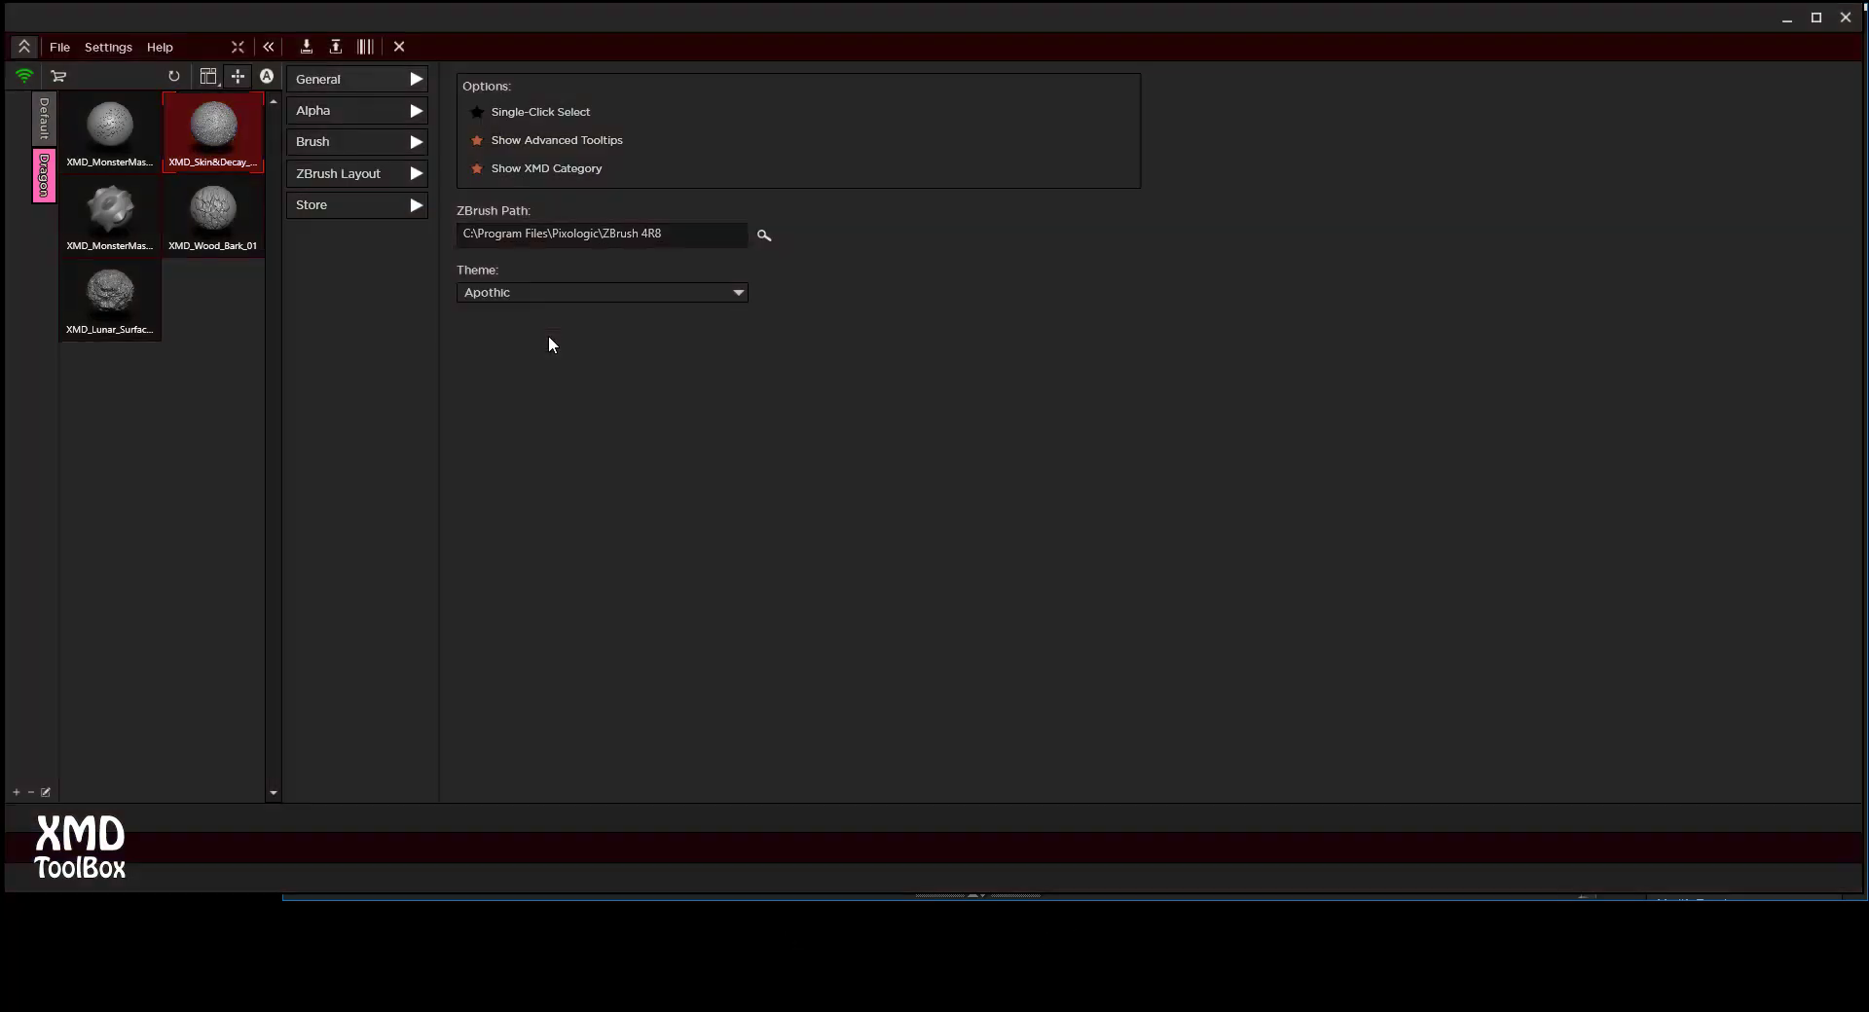
{"action": "key", "text": "Down"}
{"action": "key", "text": "Down"}
{"action": "key", "text": "Down"}
{"action": "key", "text": "Down"}
{"action": "key", "text": "Down"}
{"action": "key", "text": "Down"}
{"action": "key", "text": "Down"}
{"action": "key", "text": "Down"}
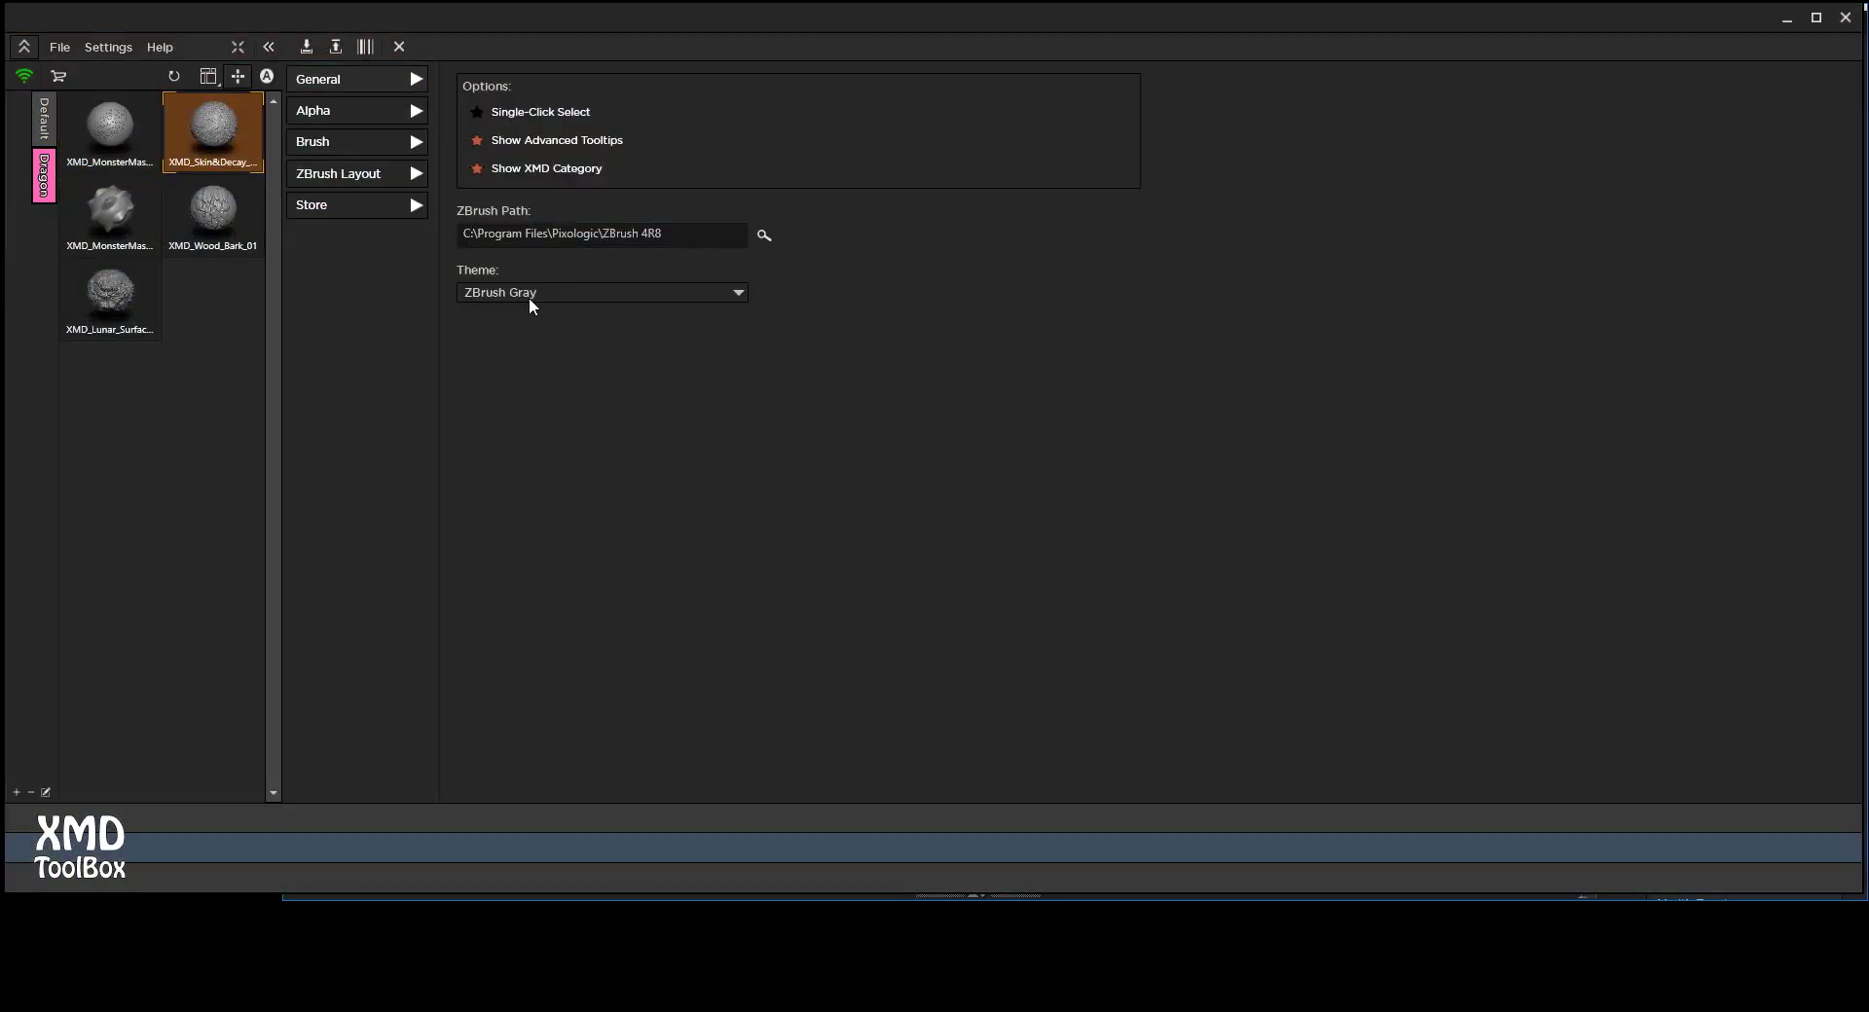
{"action": "left_click", "coordinate": [574, 294]}
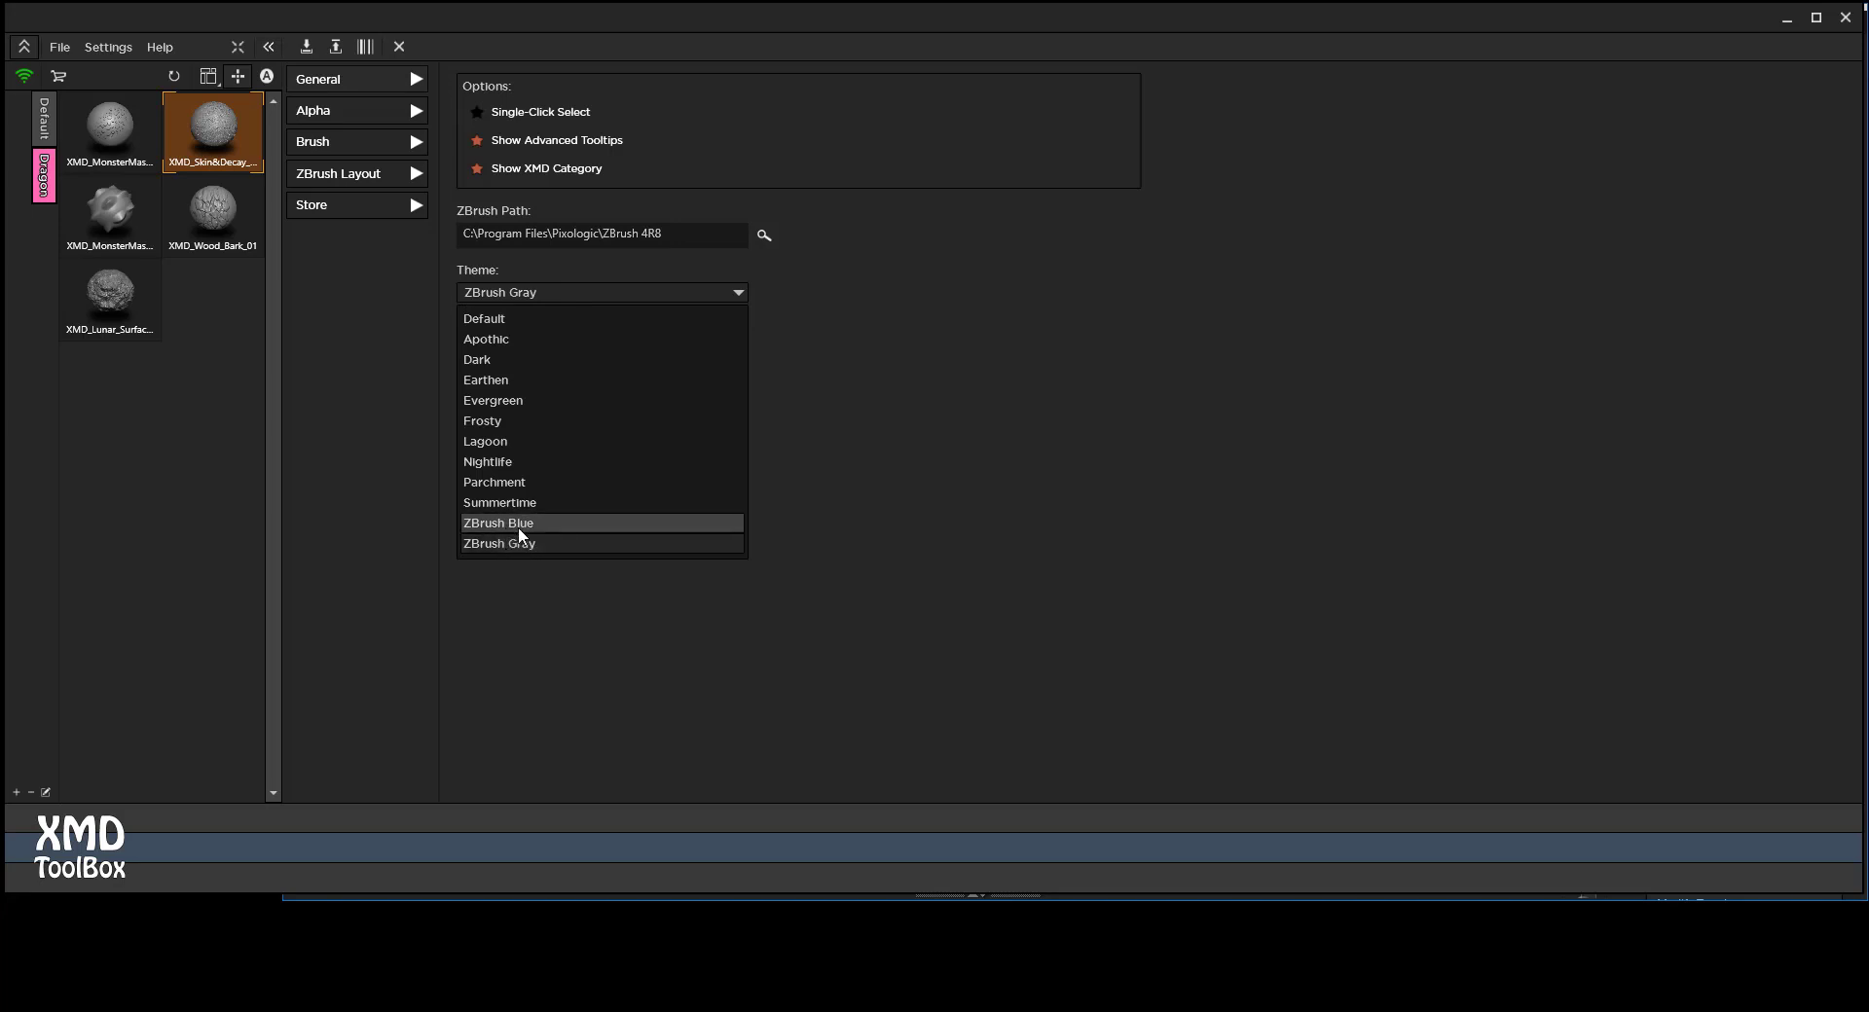
{"action": "left_click", "coordinate": [522, 322]}
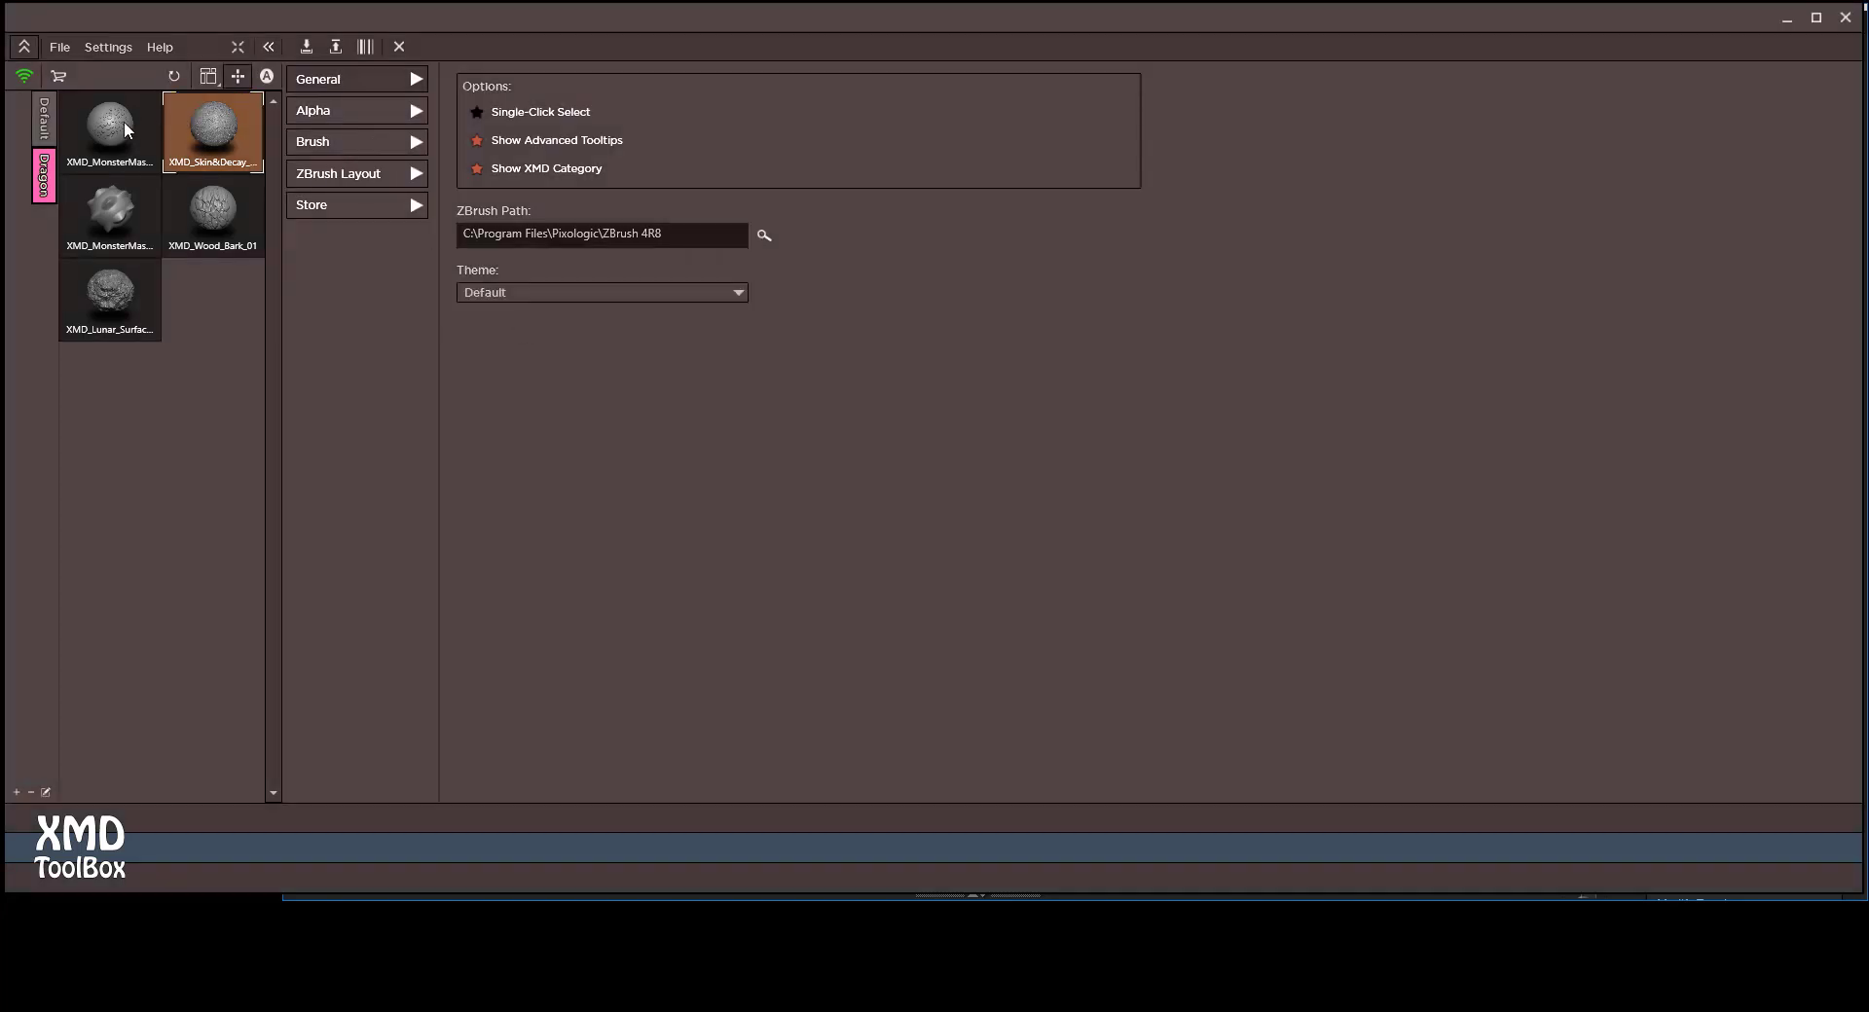
{"action": "left_click_drag", "start_coordinate": [239, 19], "coordinate": [241, 21]}
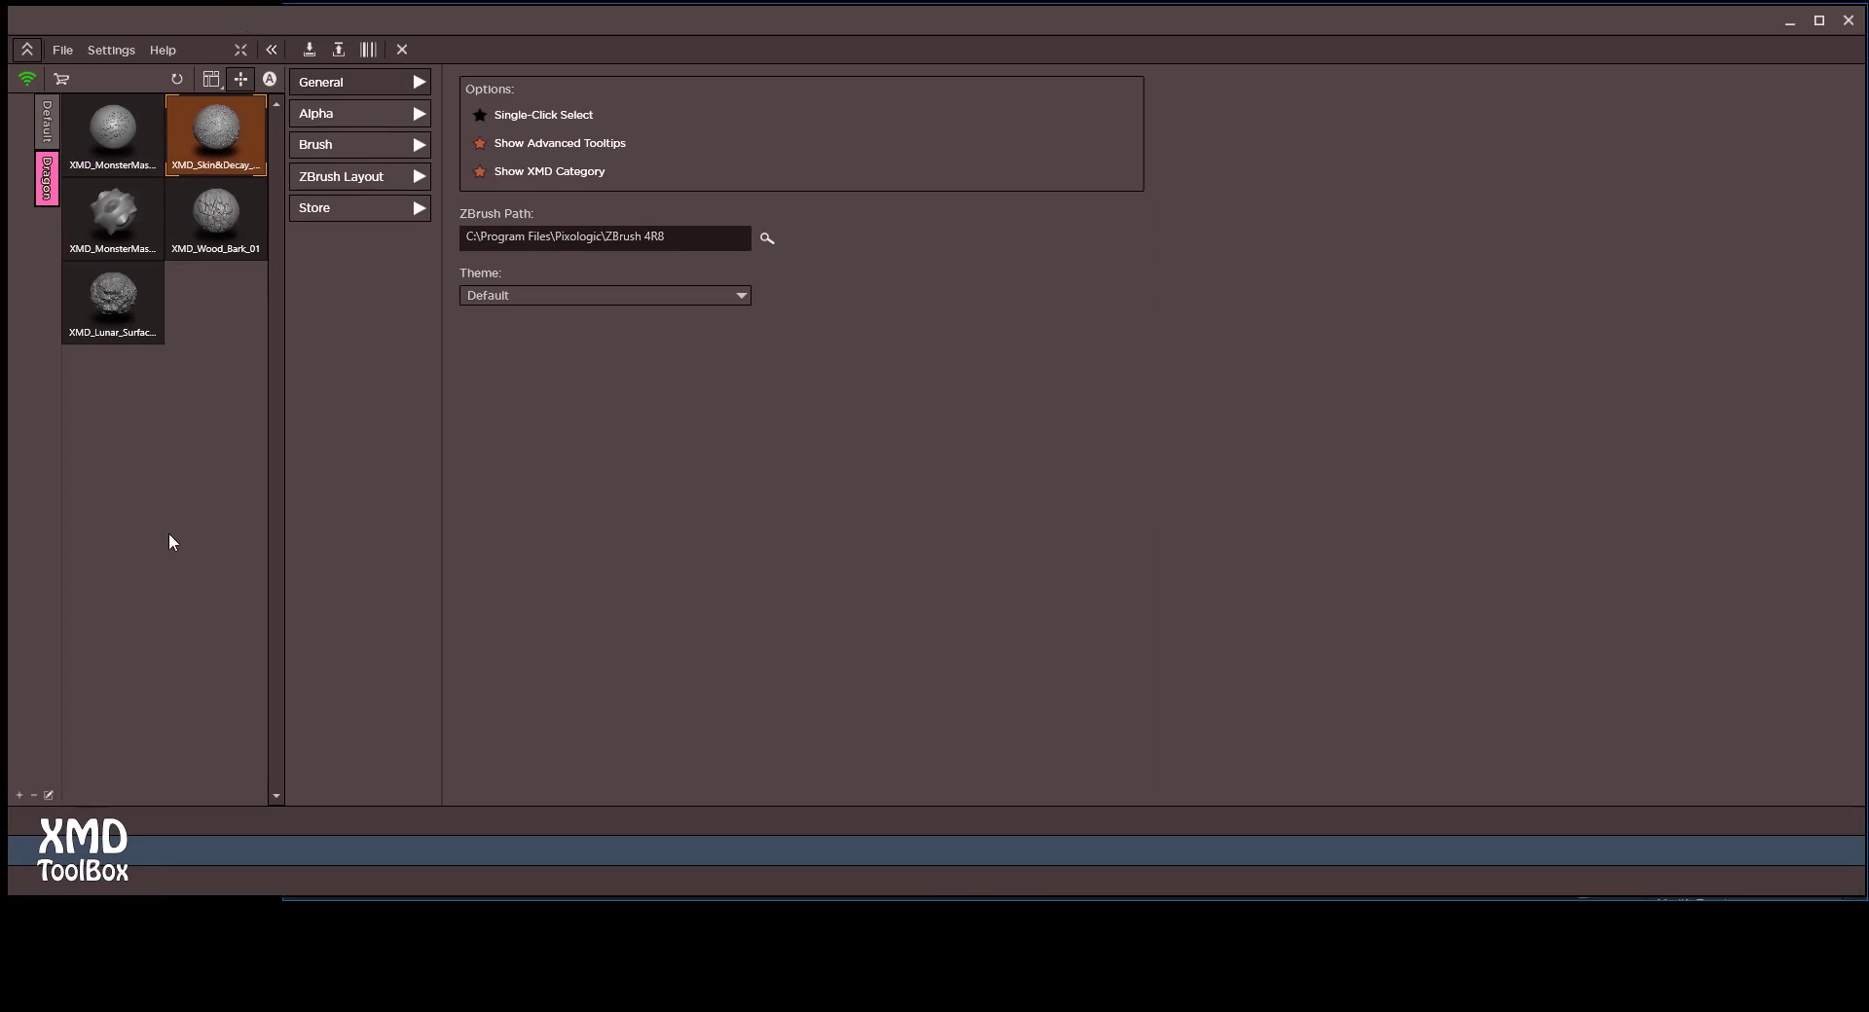
- Leave Settings and create a favourite set named 'Environment Hallway' coloured green
{"action": "left_click", "coordinate": [403, 49]}
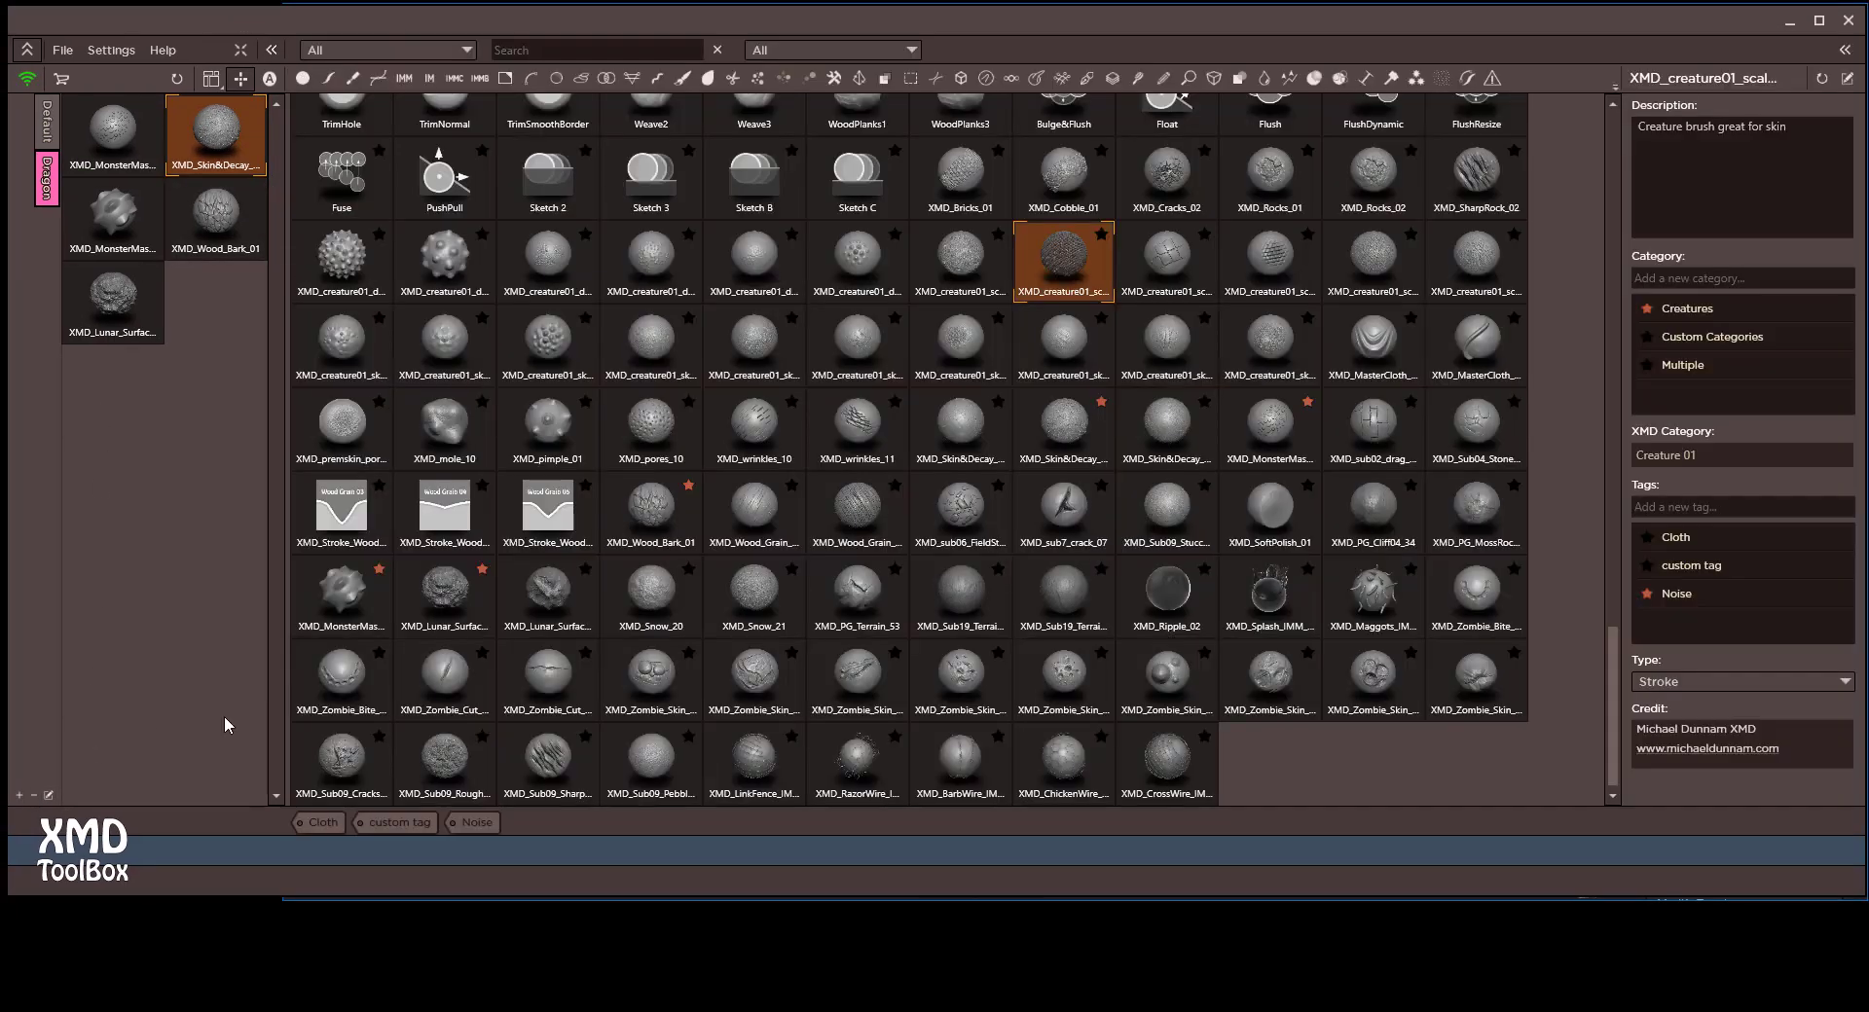
{"action": "left_click", "coordinate": [19, 795]}
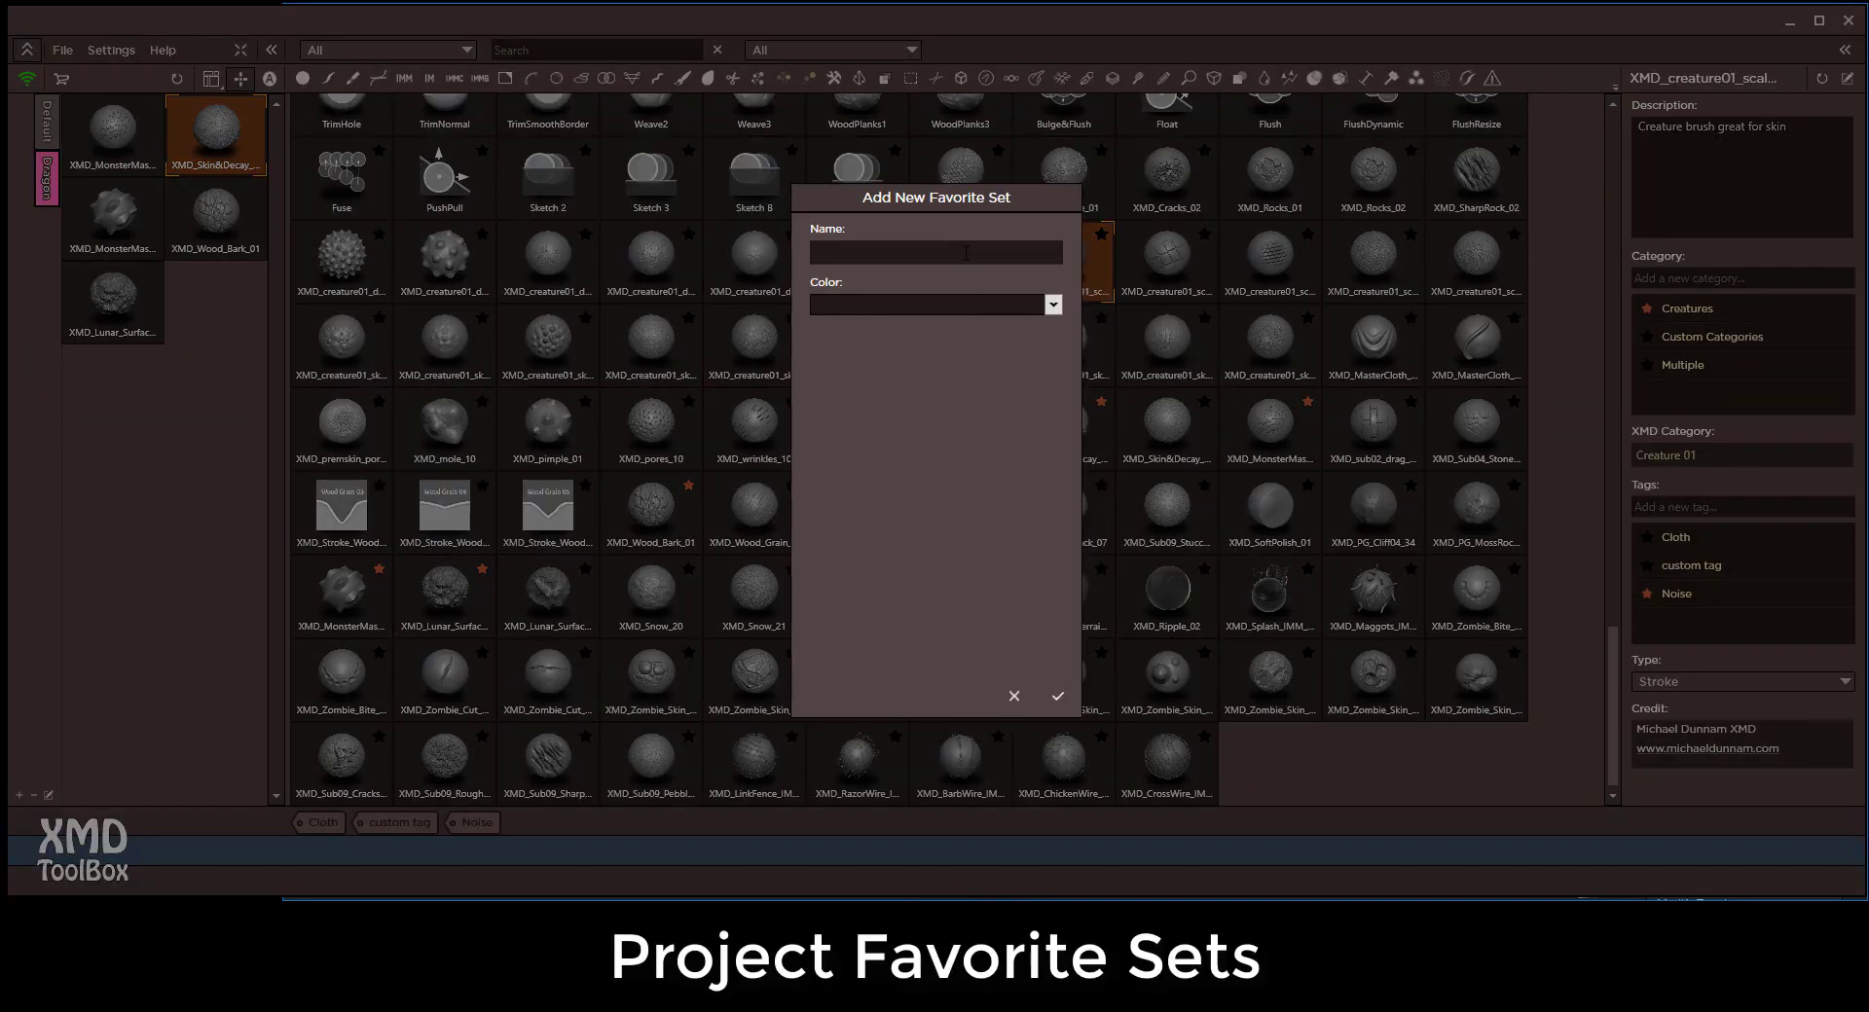
{"action": "left_click", "coordinate": [966, 253]}
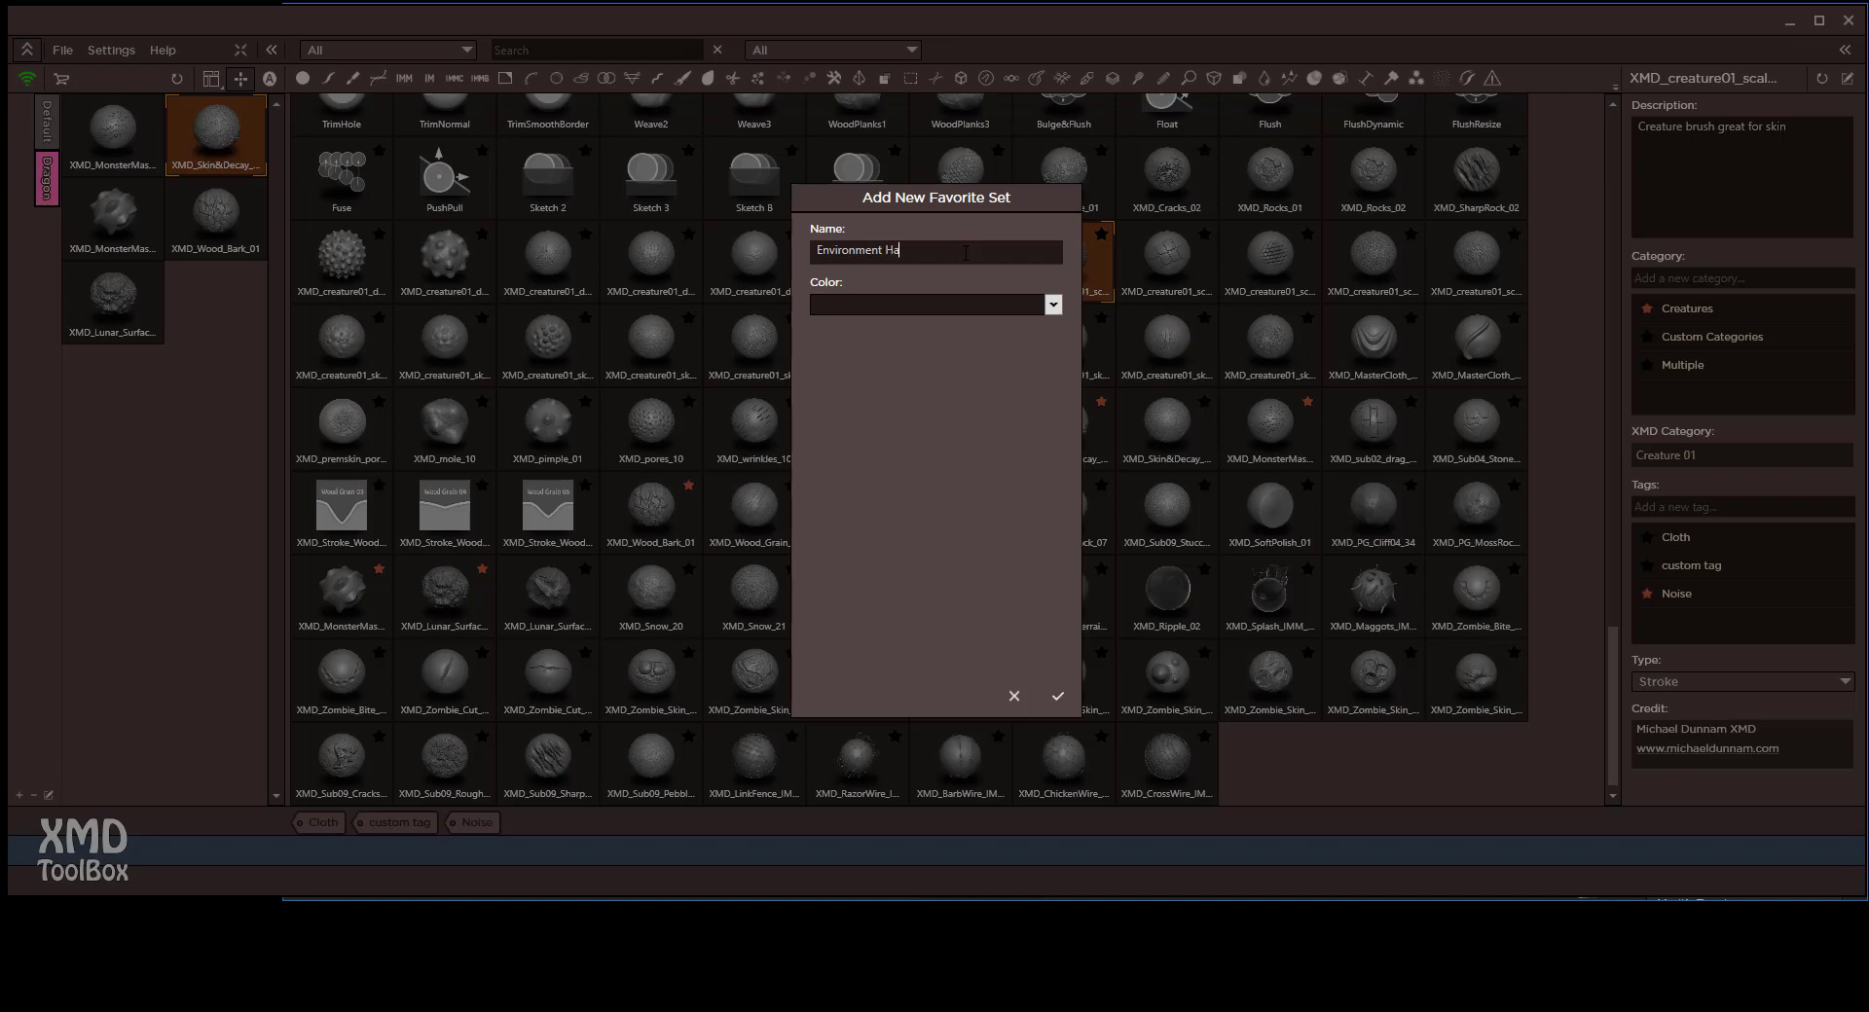
{"action": "left_click", "coordinate": [1042, 303]}
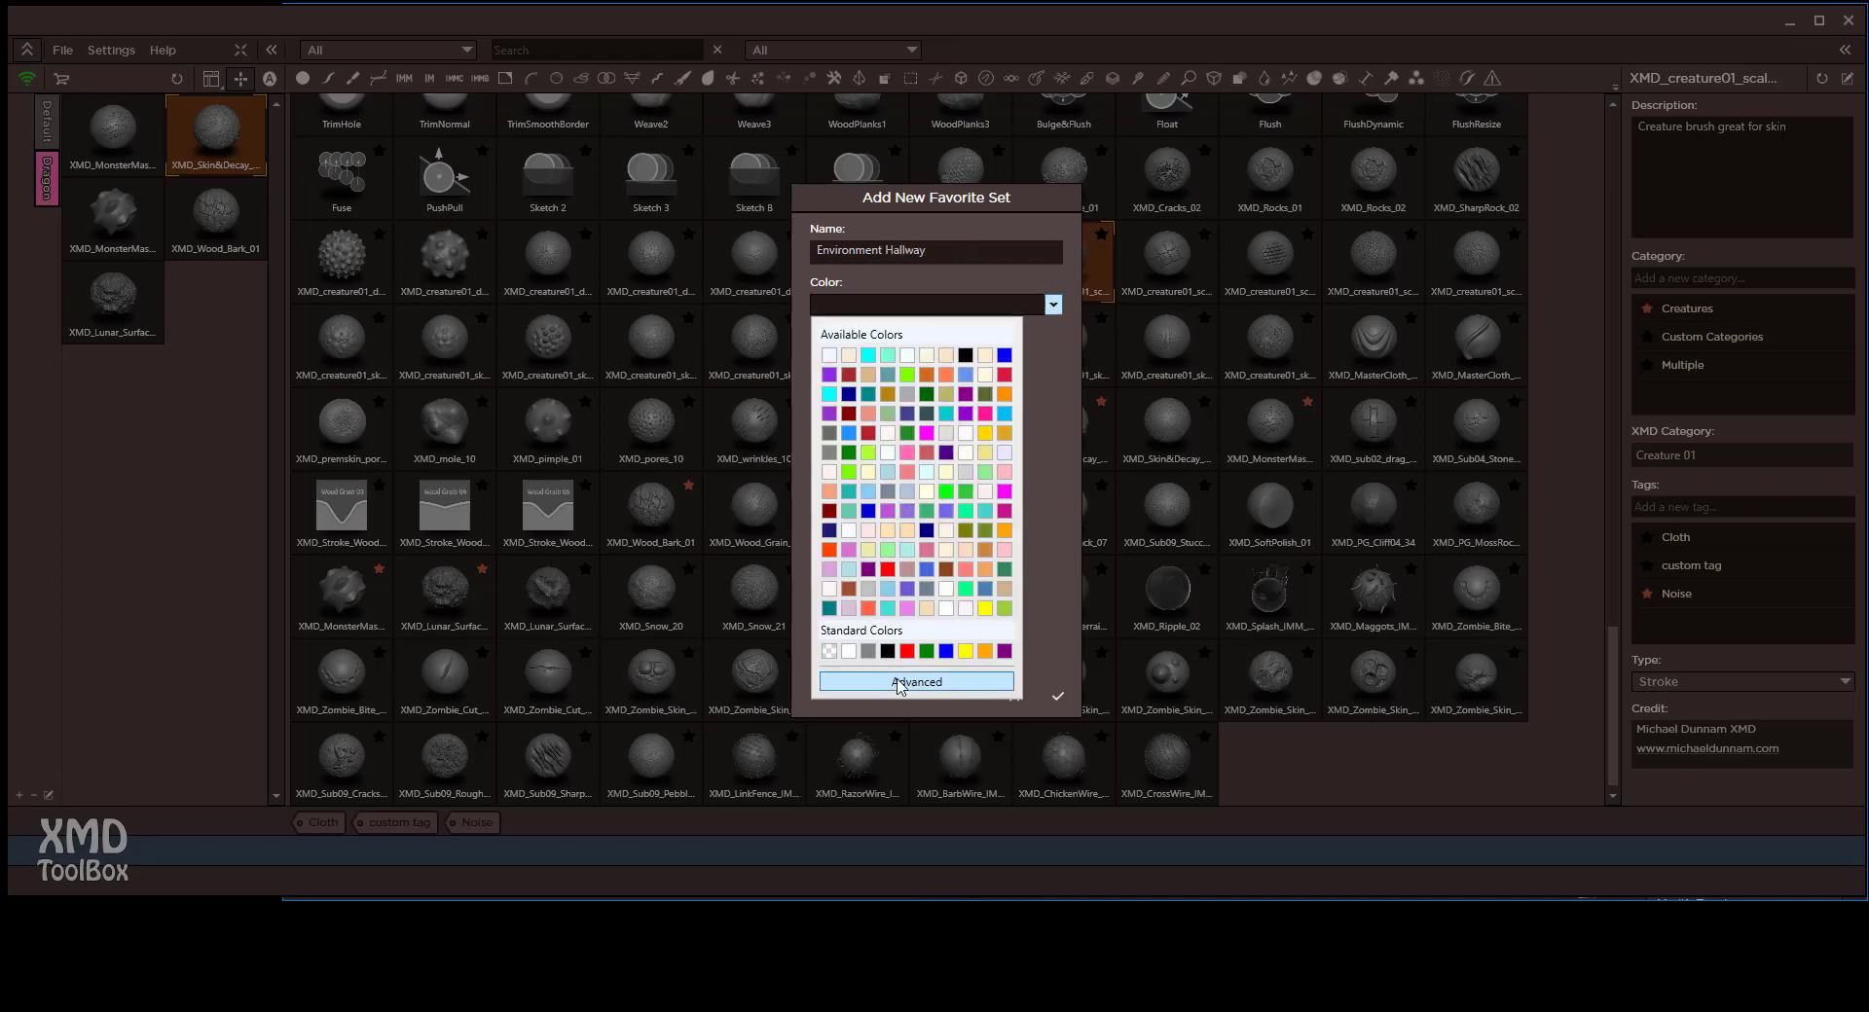
{"action": "left_click", "coordinate": [897, 679]}
{"action": "left_click", "coordinate": [920, 352]}
{"action": "left_click", "coordinate": [992, 343]}
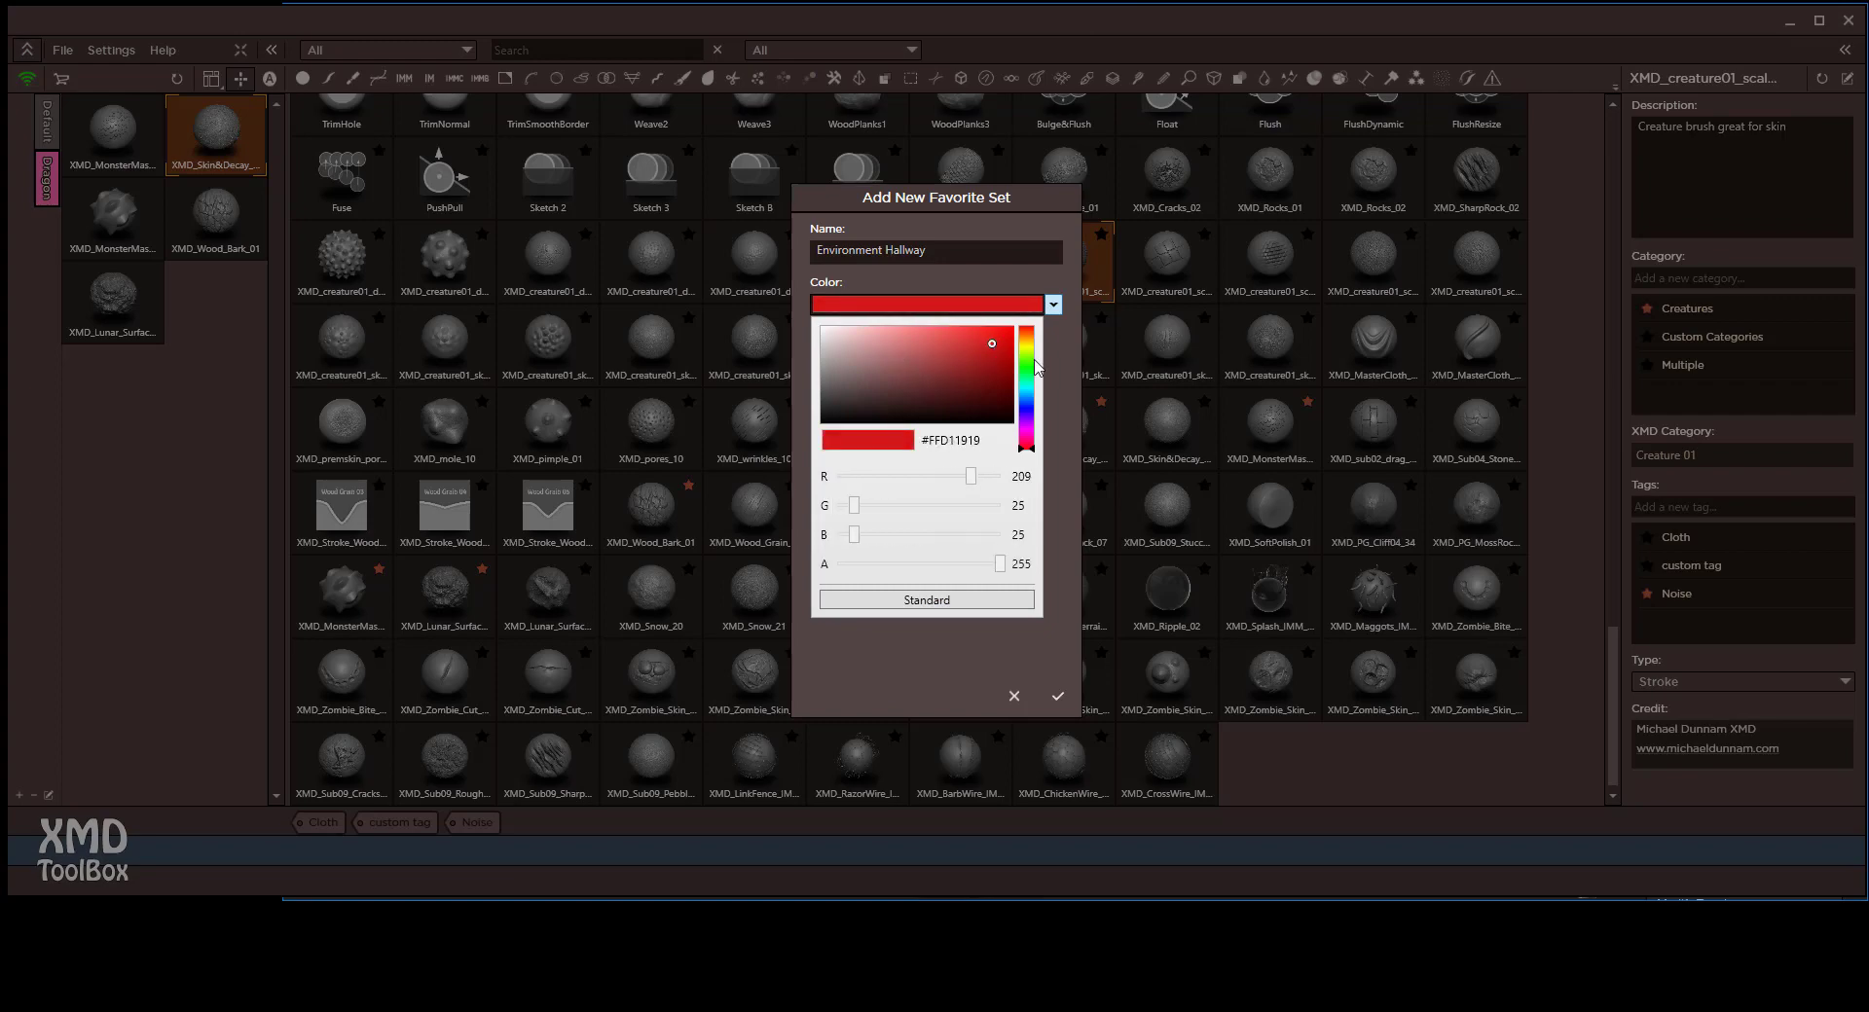
{"action": "left_click", "coordinate": [1027, 363]}
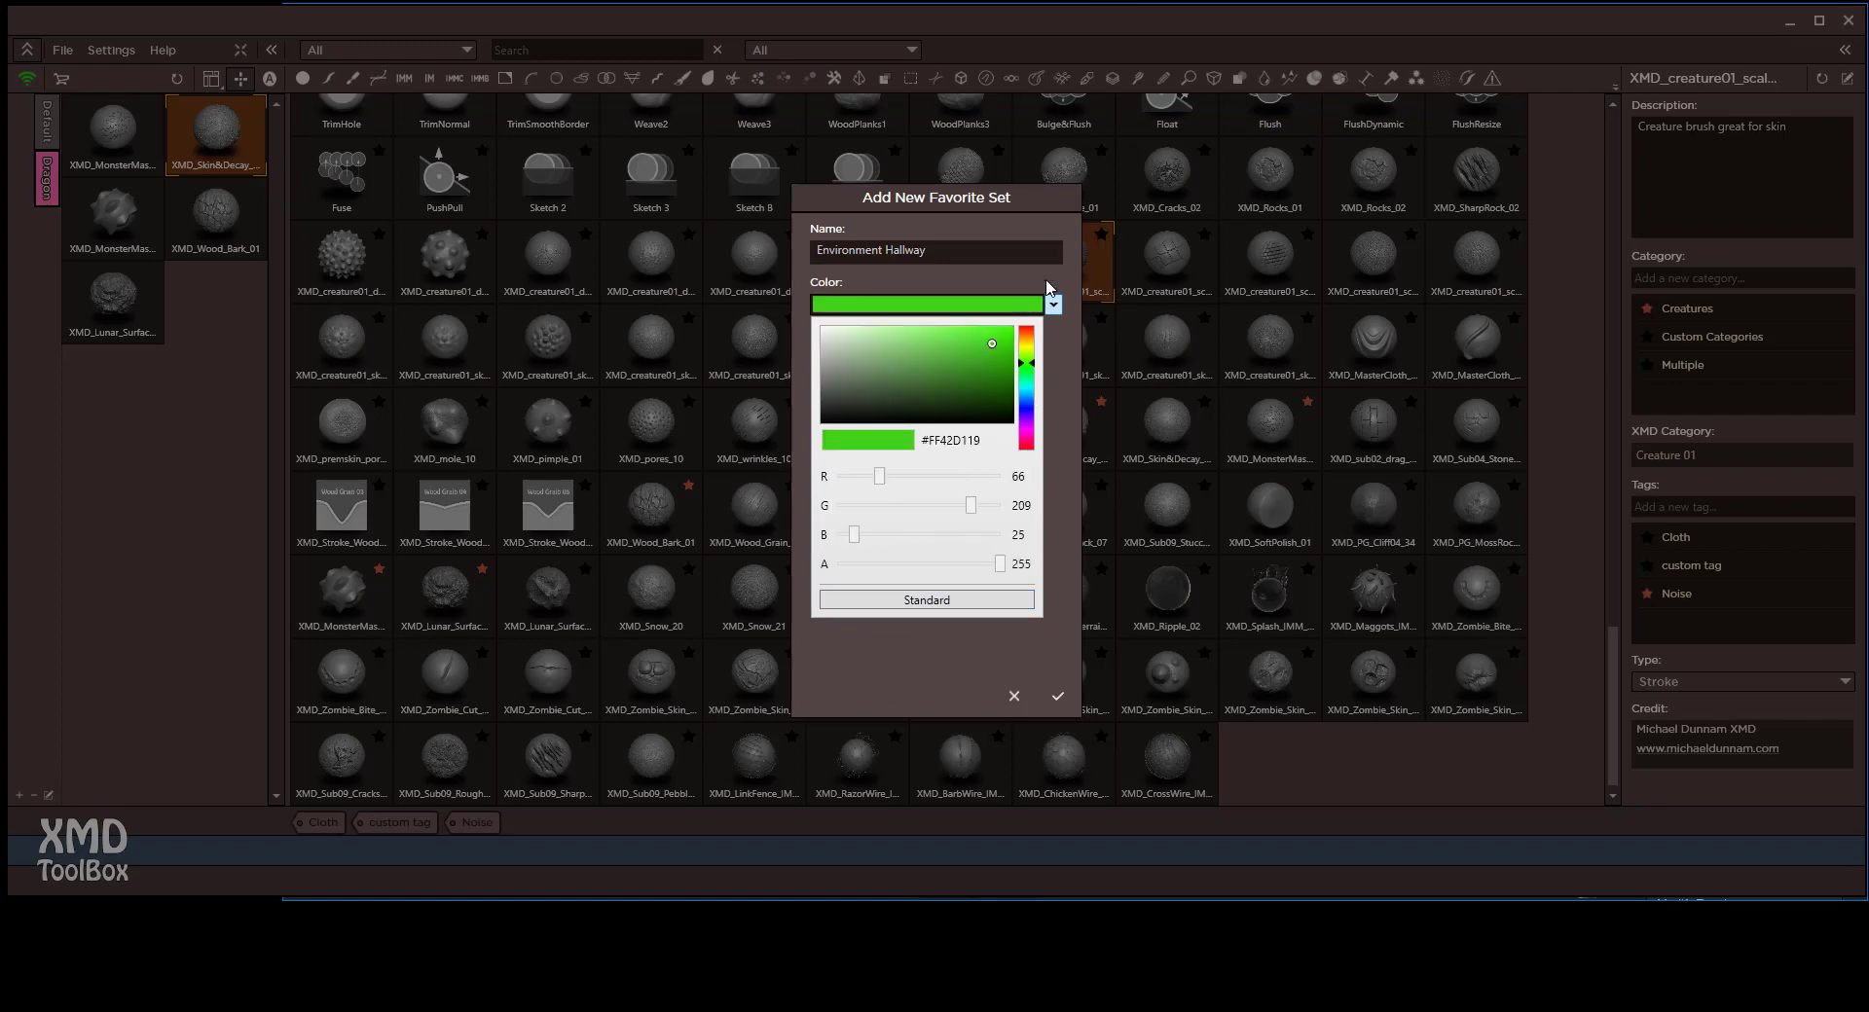
{"action": "left_click", "coordinate": [1057, 697]}
{"action": "left_click", "coordinate": [1057, 697]}
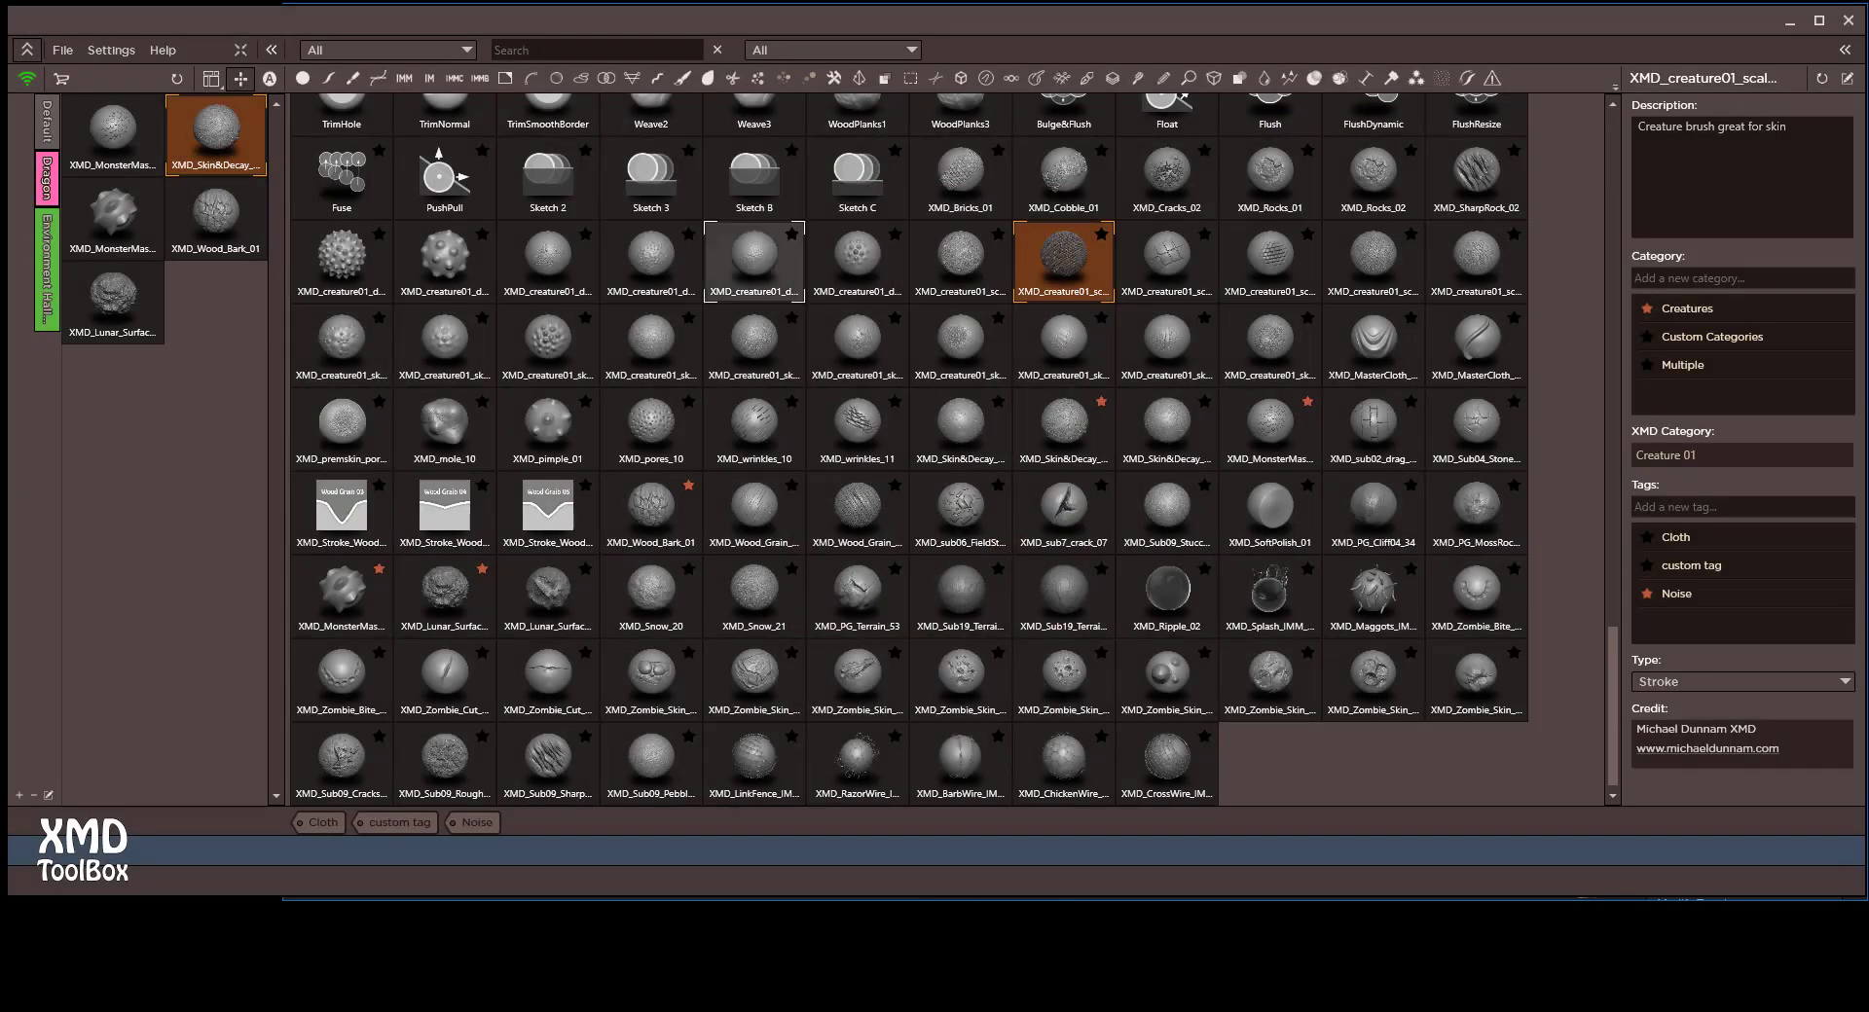
- Star six brushes into Environment Hallway, including XMD_sub7_crack_07, XMD_Wood_Bark_01, XMD_pimple_01, XMD_pores_10
{"action": "left_click", "coordinate": [51, 305]}
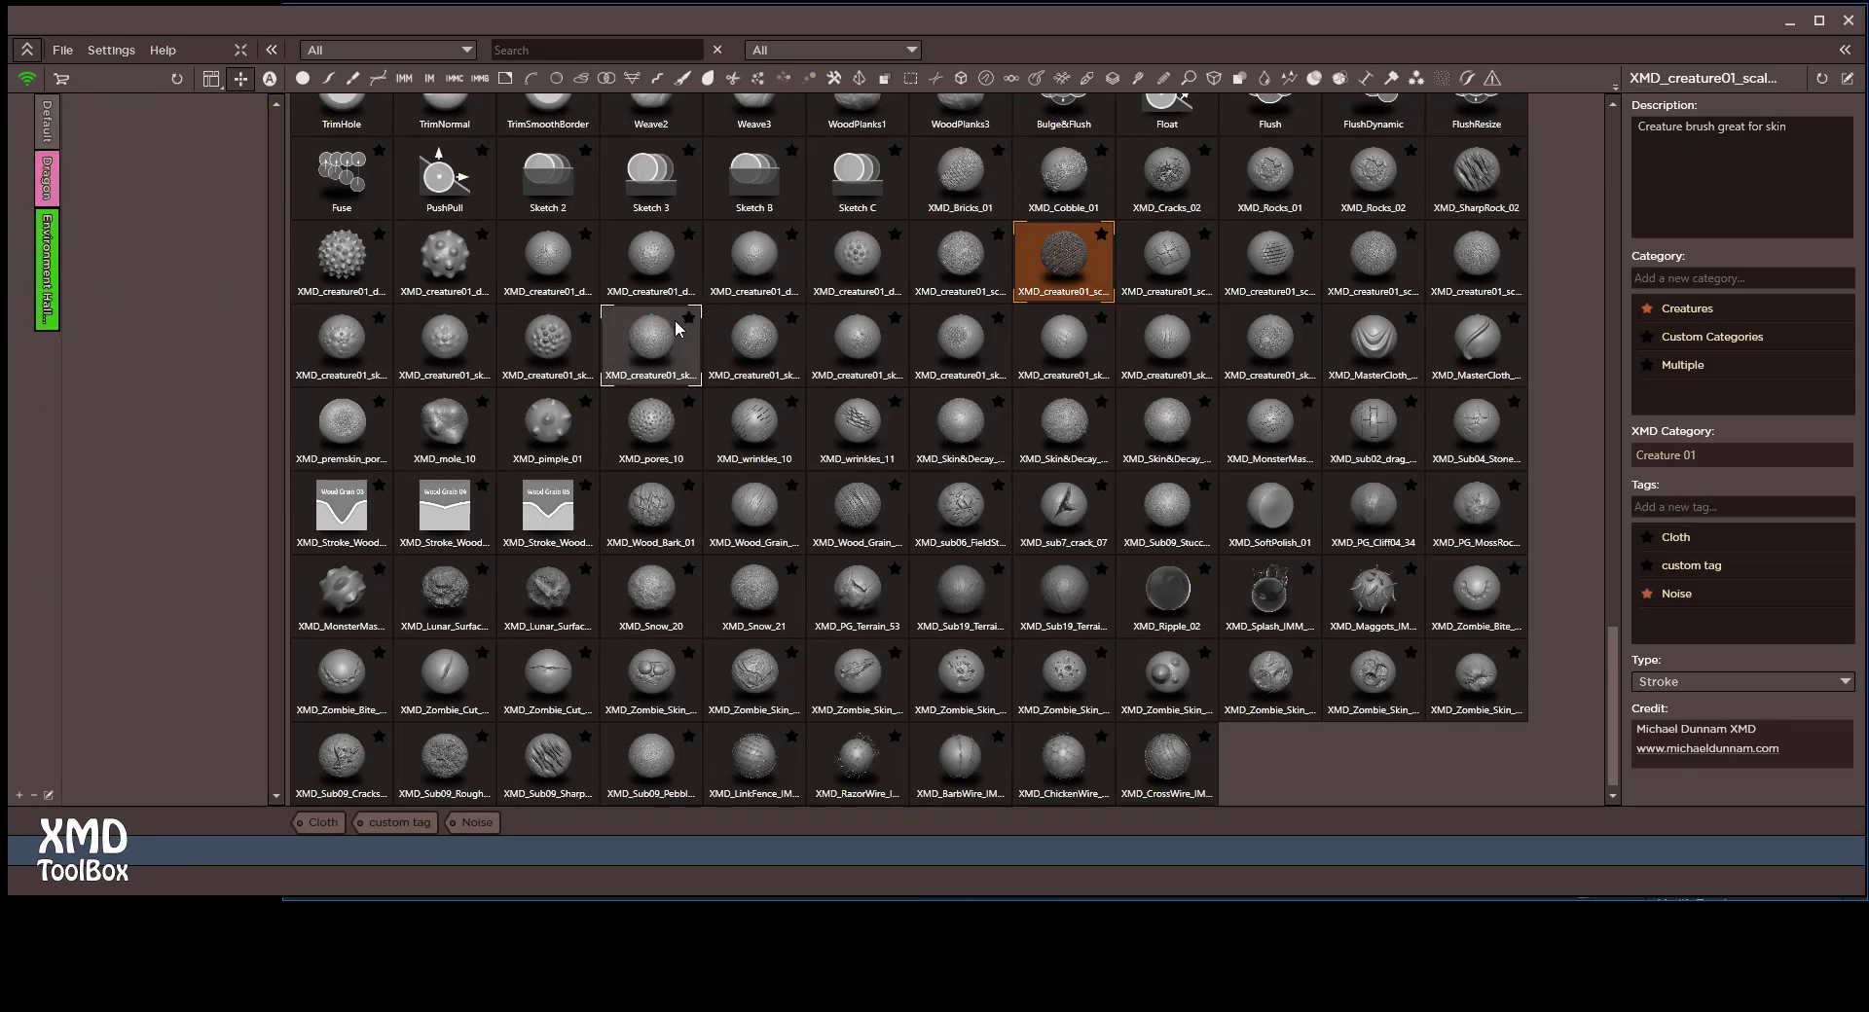
{"action": "mouse_move", "coordinate": [775, 538]}
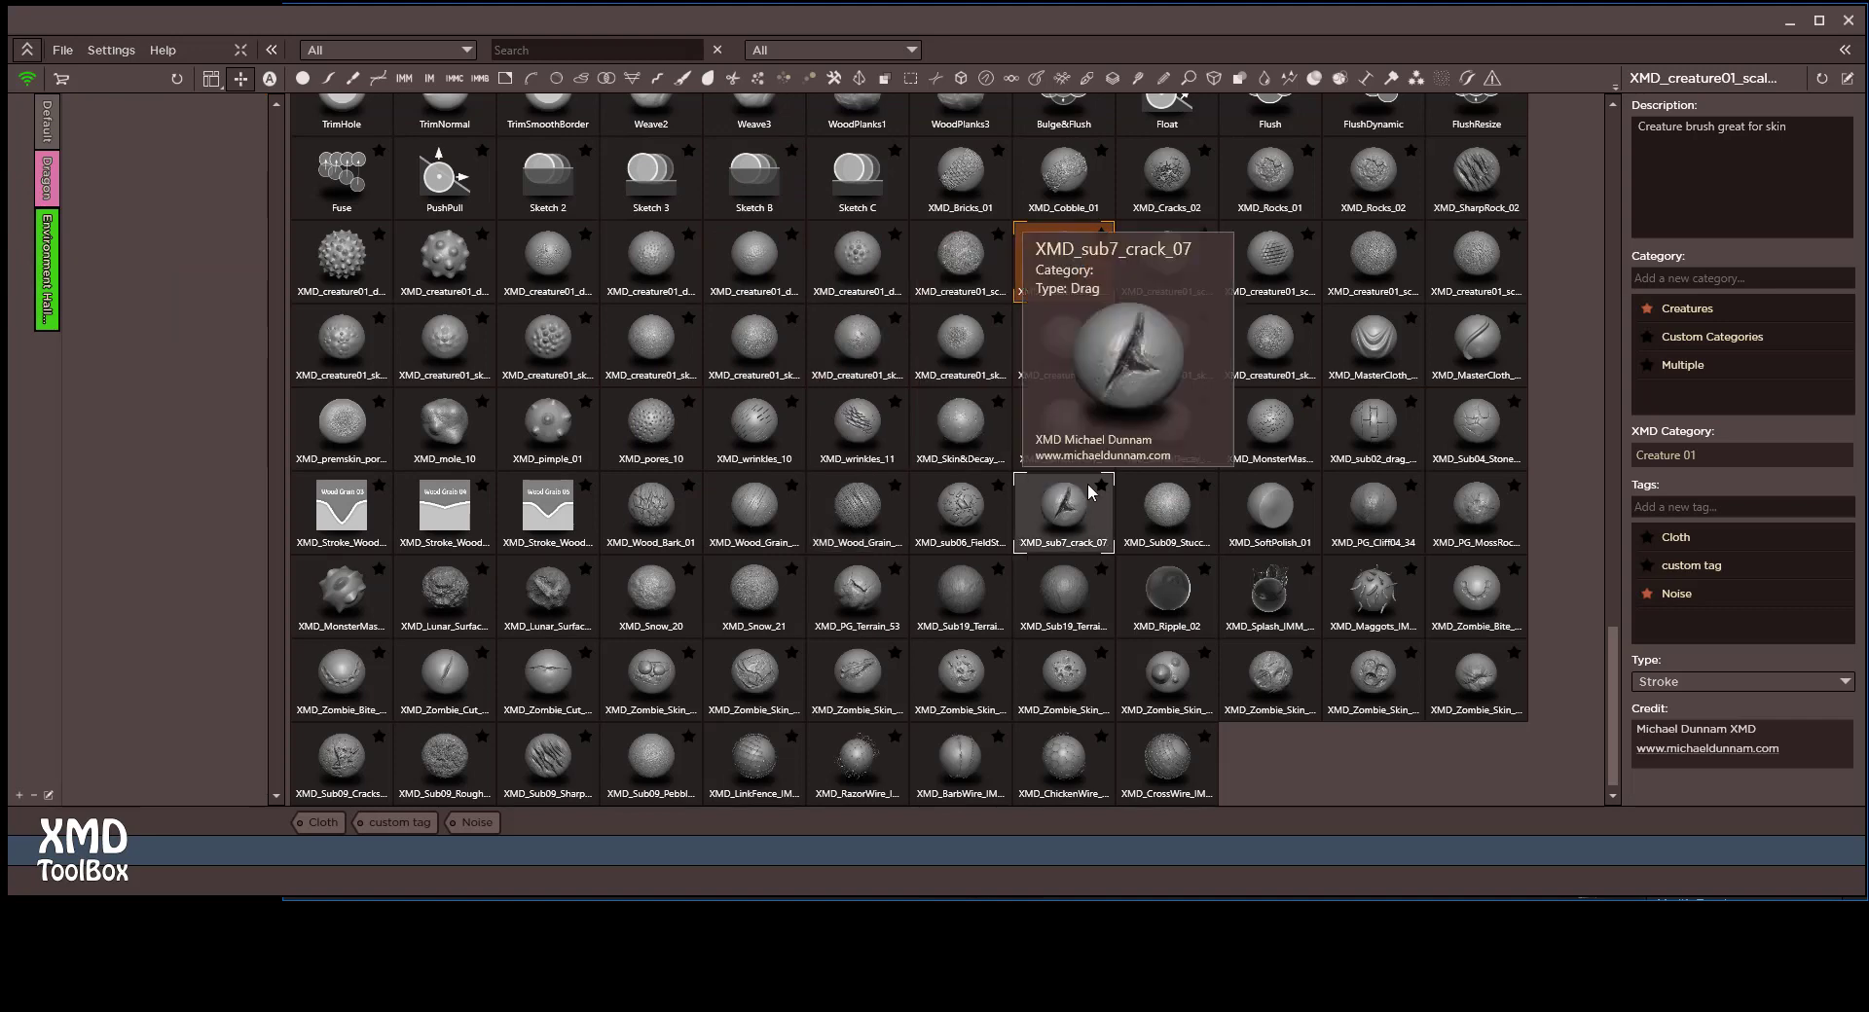
{"action": "left_click", "coordinate": [1101, 486]}
{"action": "left_click", "coordinate": [791, 486]}
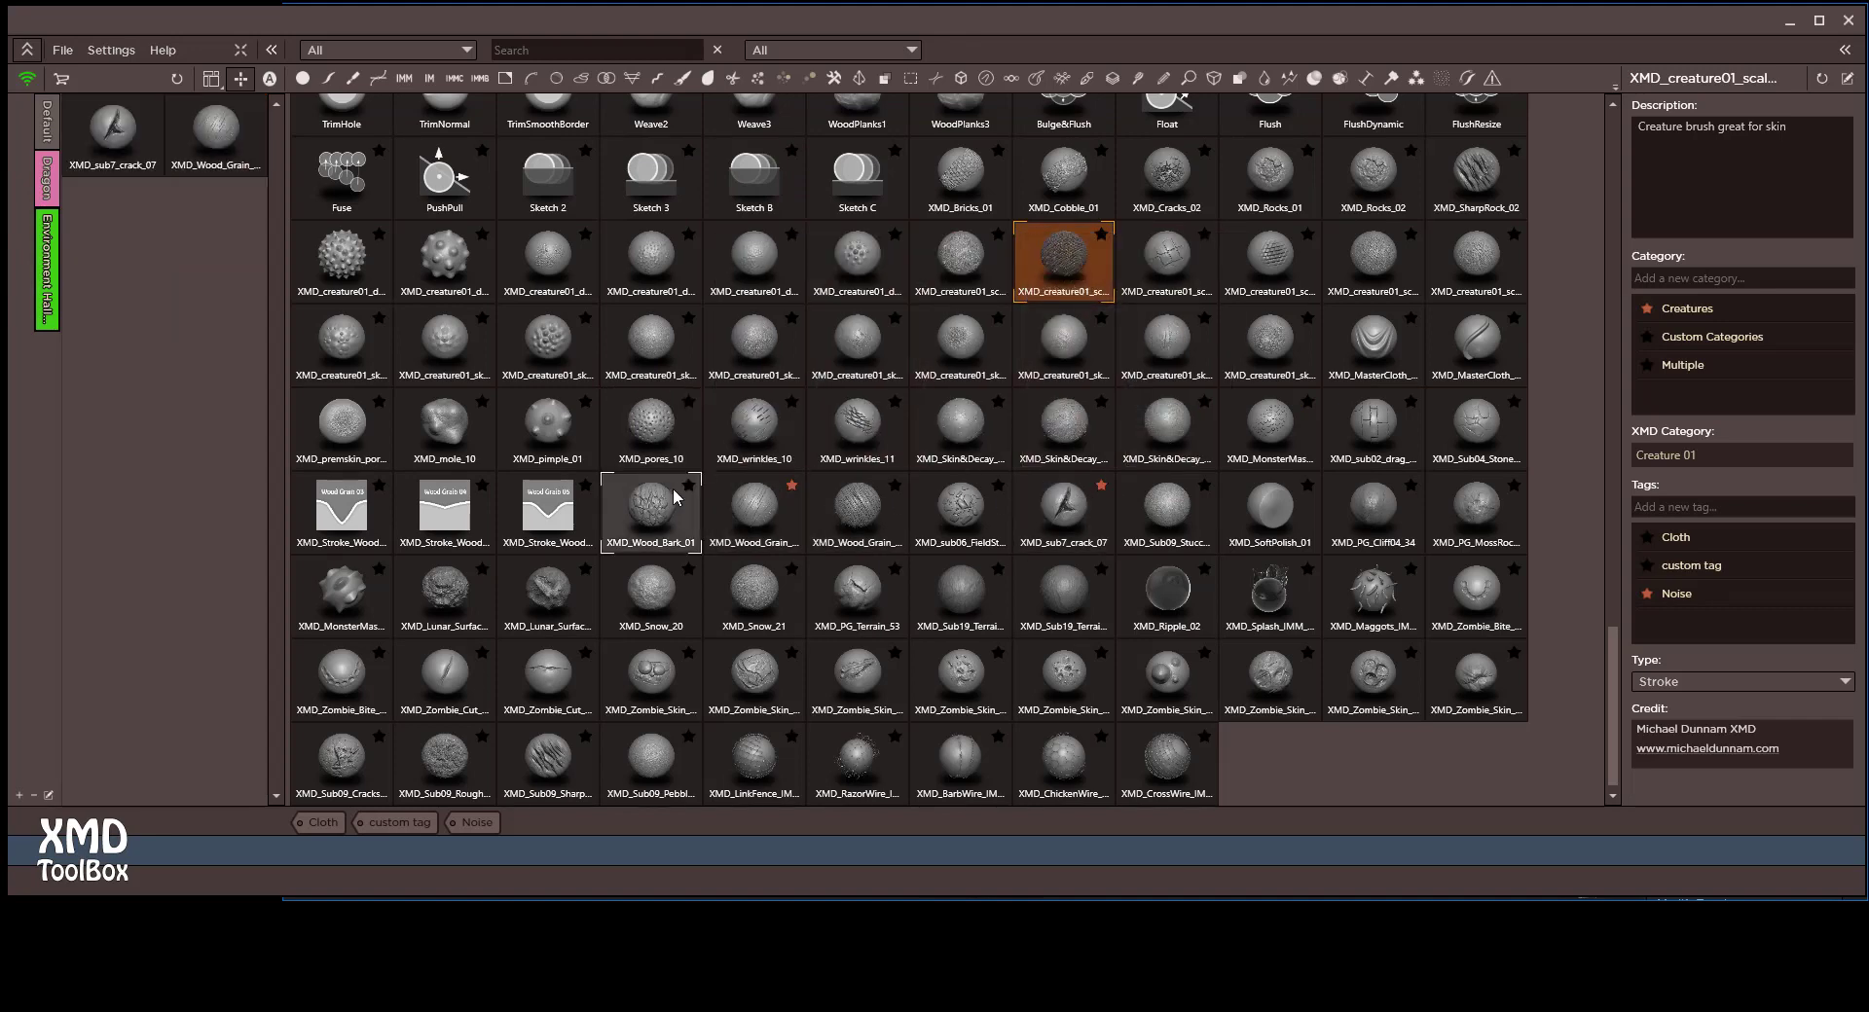
{"action": "left_click", "coordinate": [688, 486]}
{"action": "left_click", "coordinate": [585, 485]}
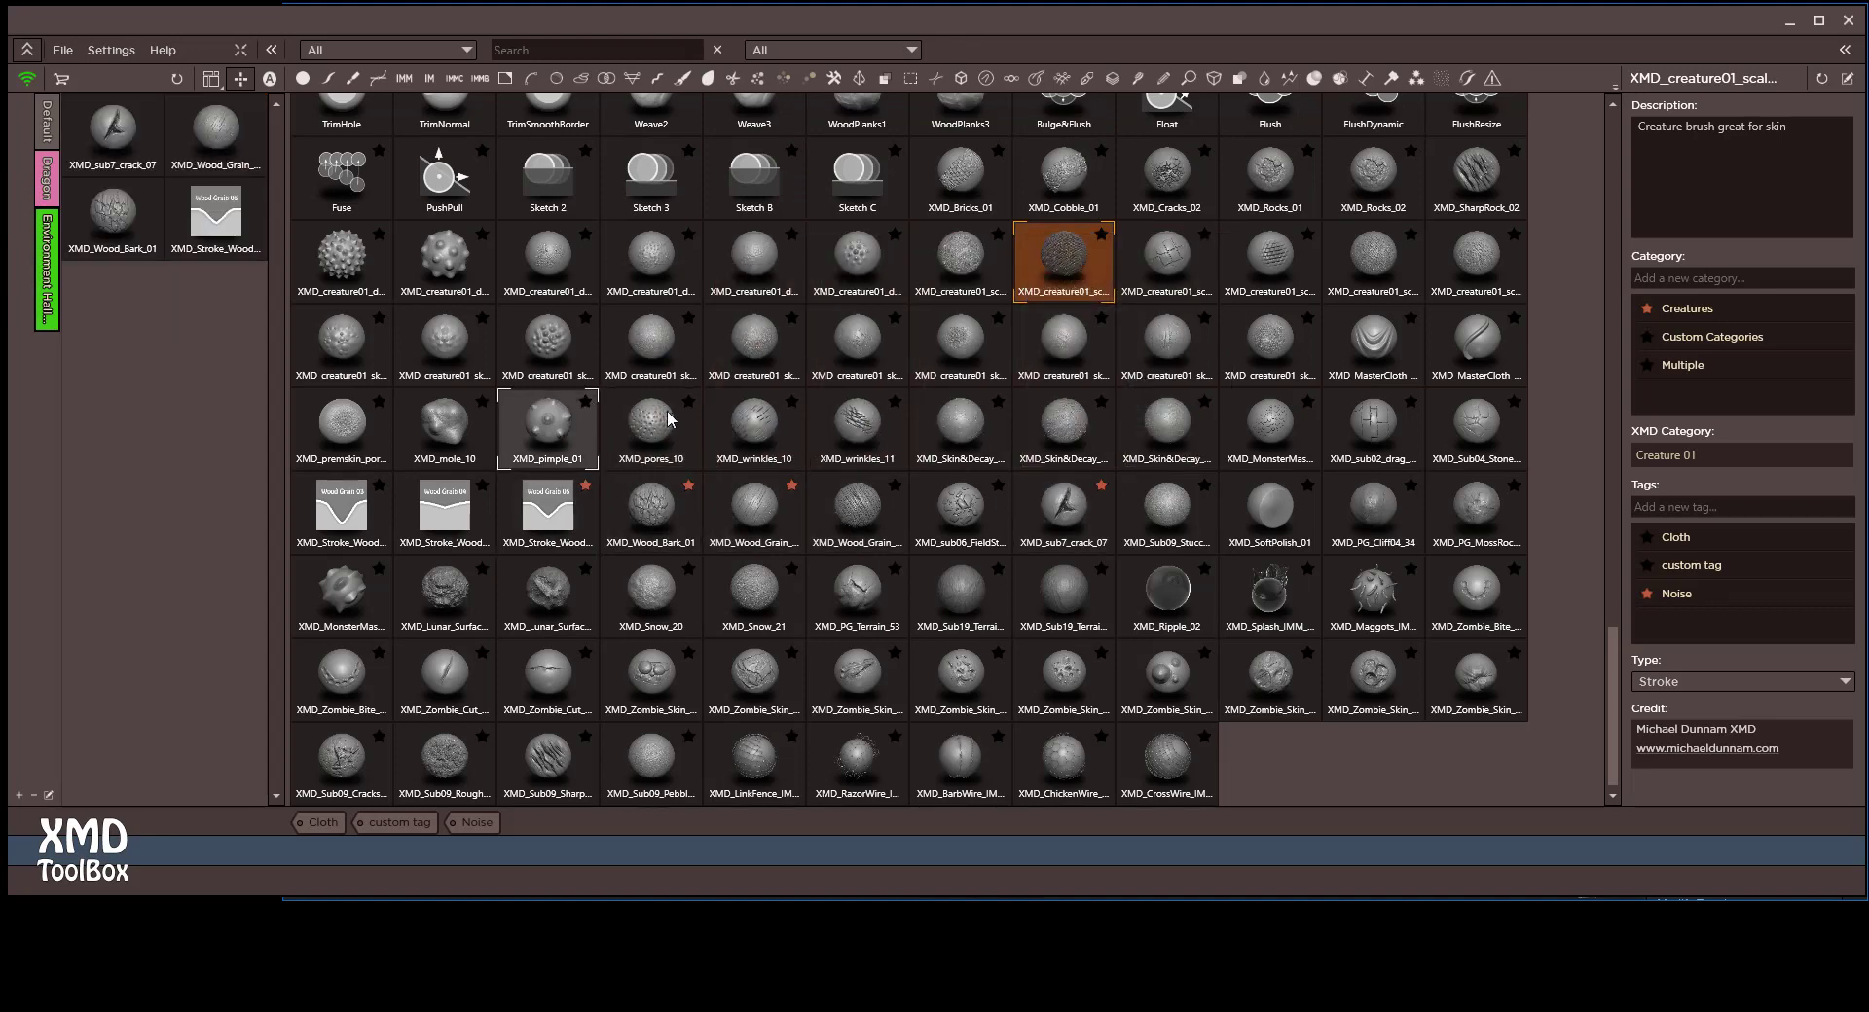
{"action": "left_click", "coordinate": [585, 401]}
{"action": "left_click", "coordinate": [688, 404]}
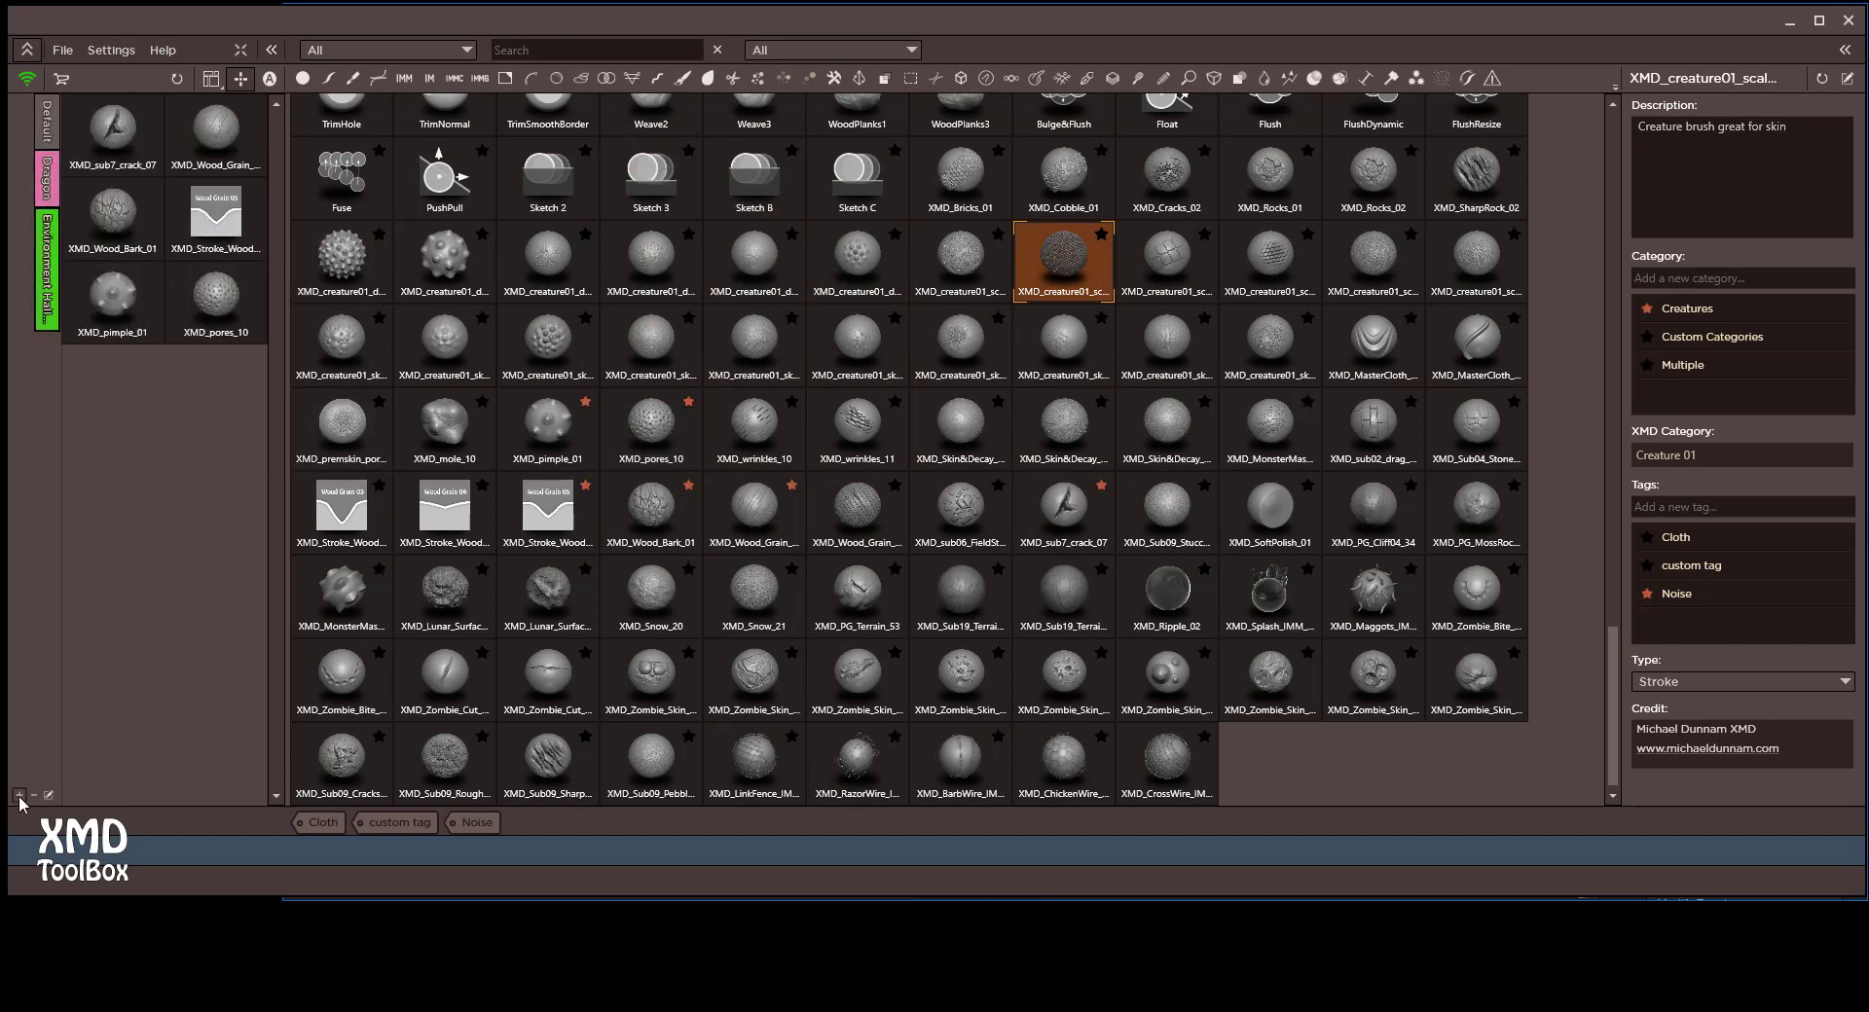
{"action": "left_click", "coordinate": [49, 795]}
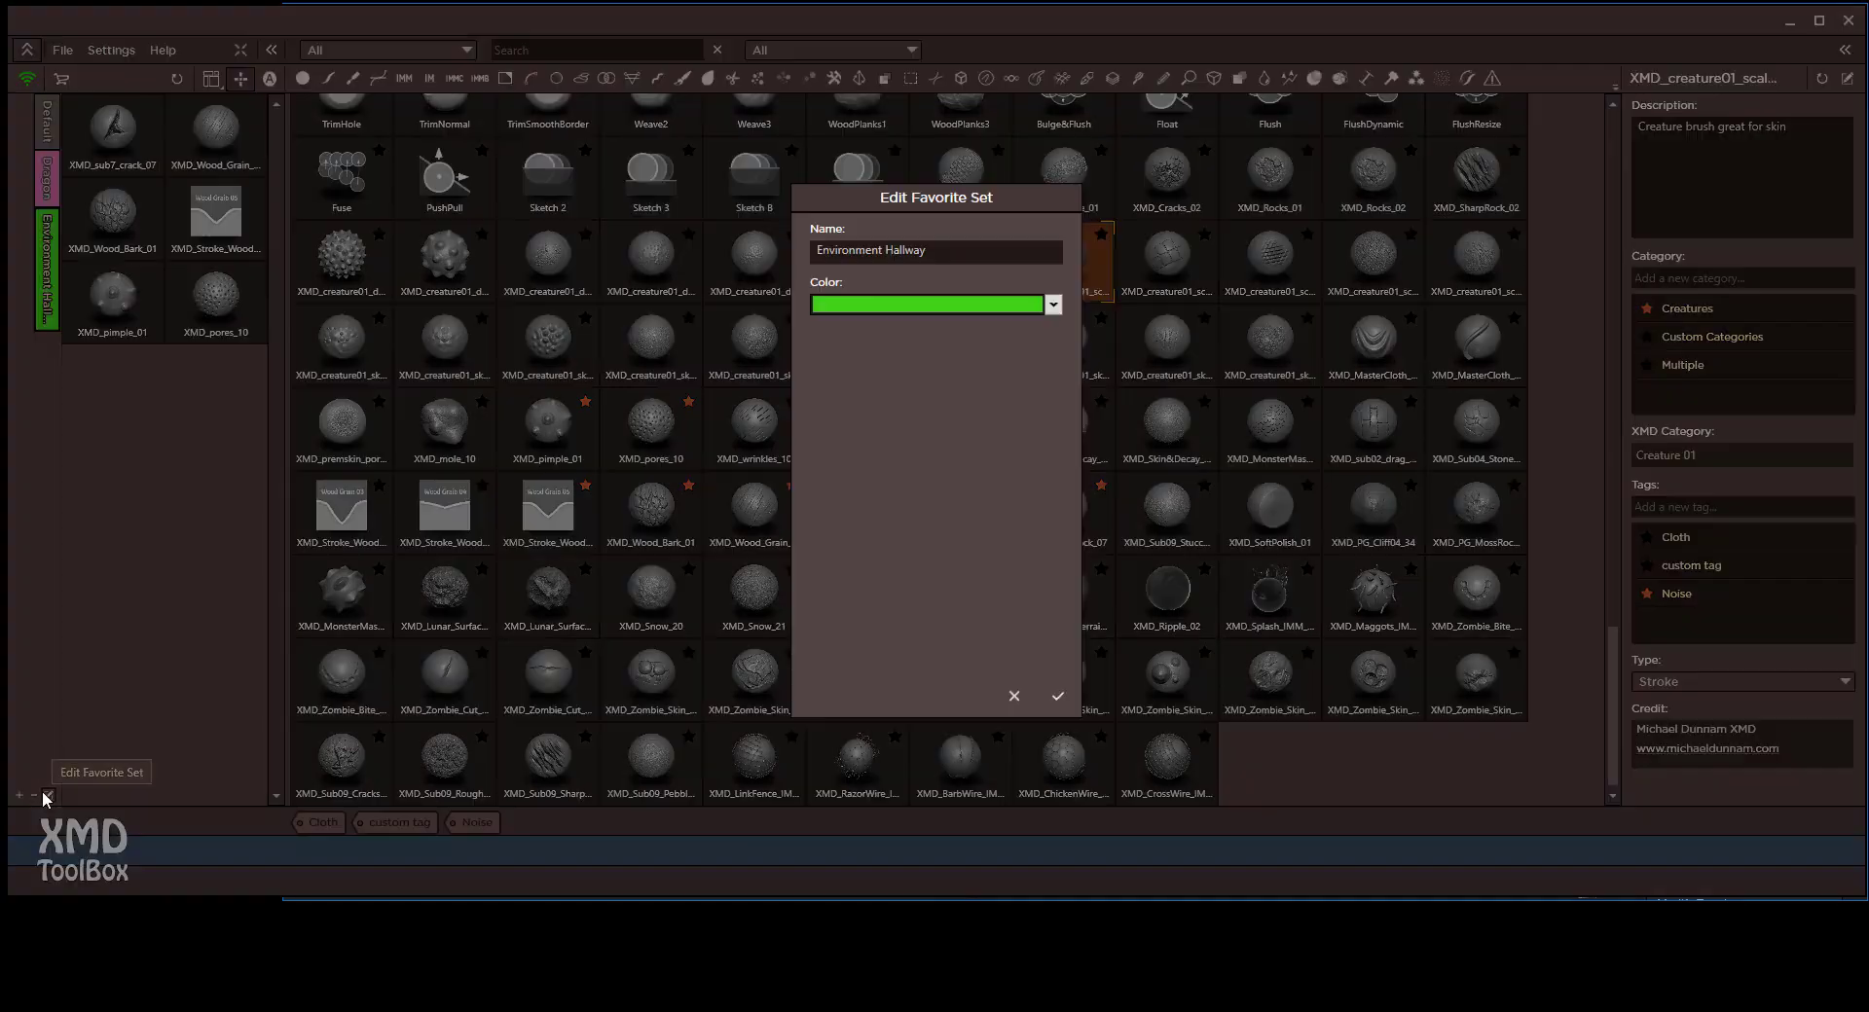
{"action": "left_click", "coordinate": [1013, 696]}
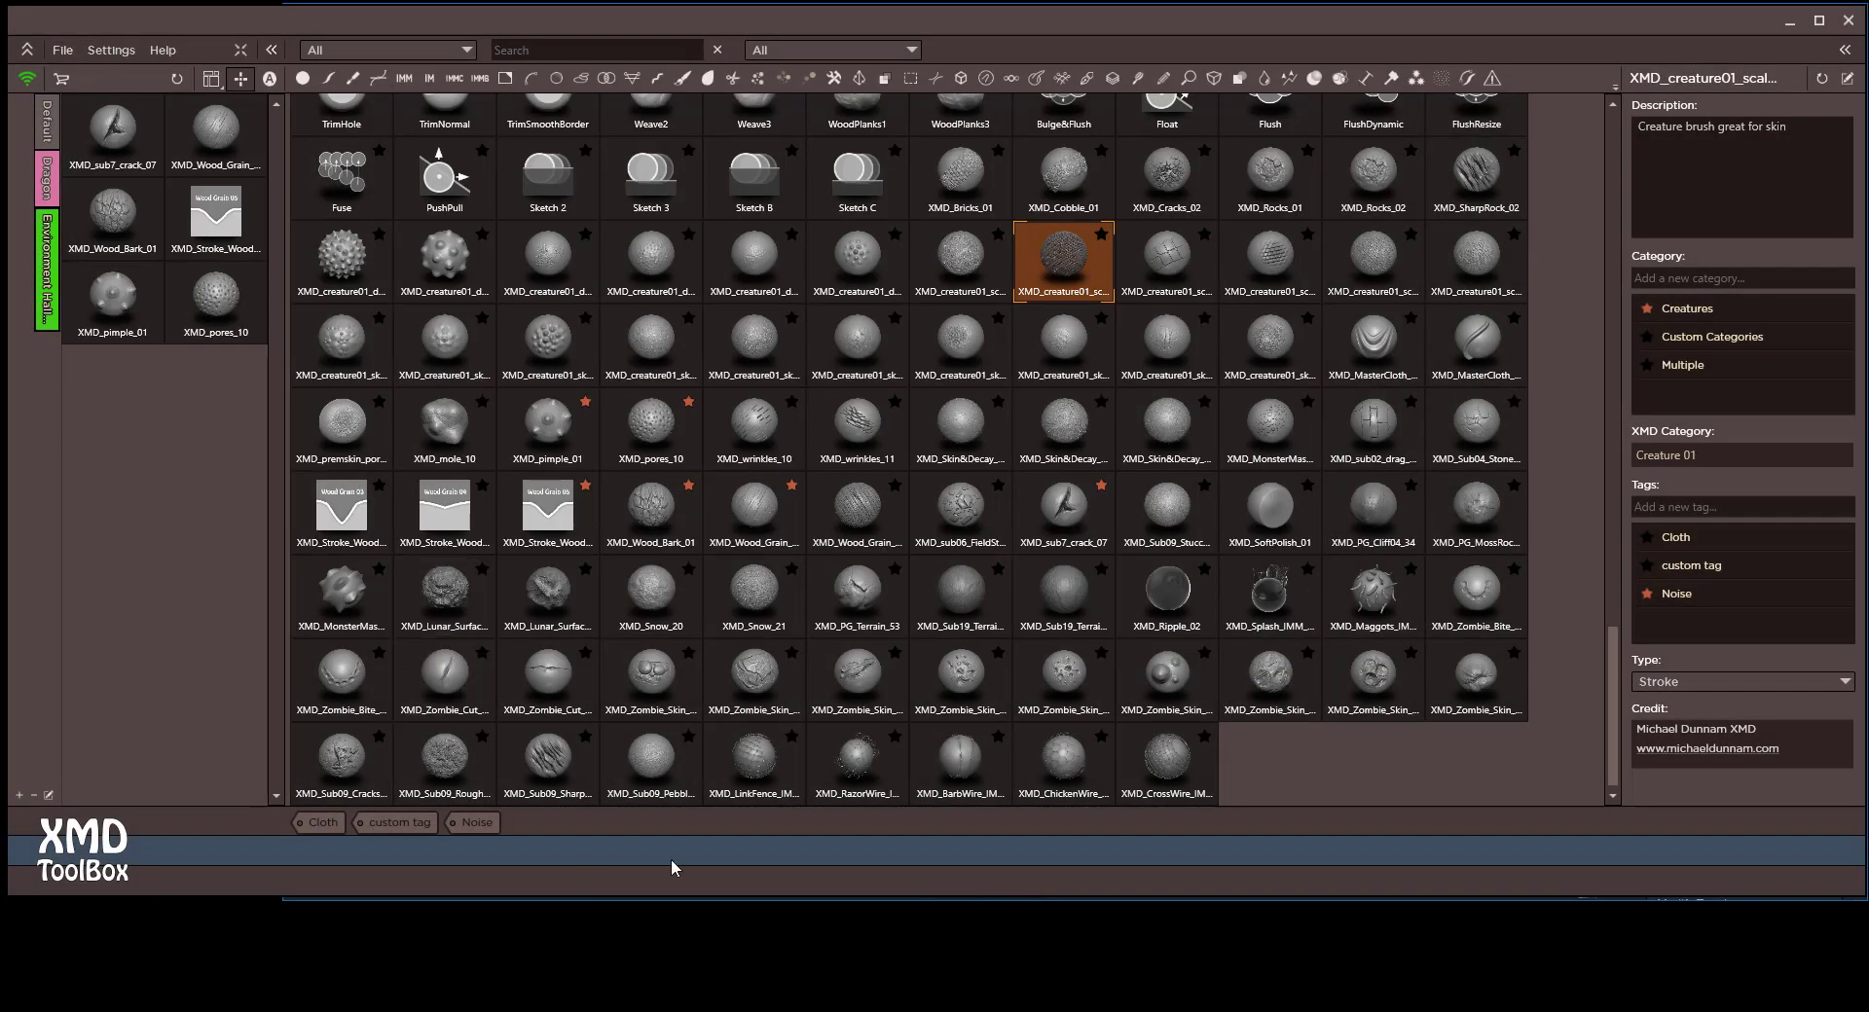
- In the XMD Source store library, download Medieval 01, Mech Mash 01, Mech Insert 02 and Booleans 01
{"action": "left_click", "coordinate": [988, 949]}
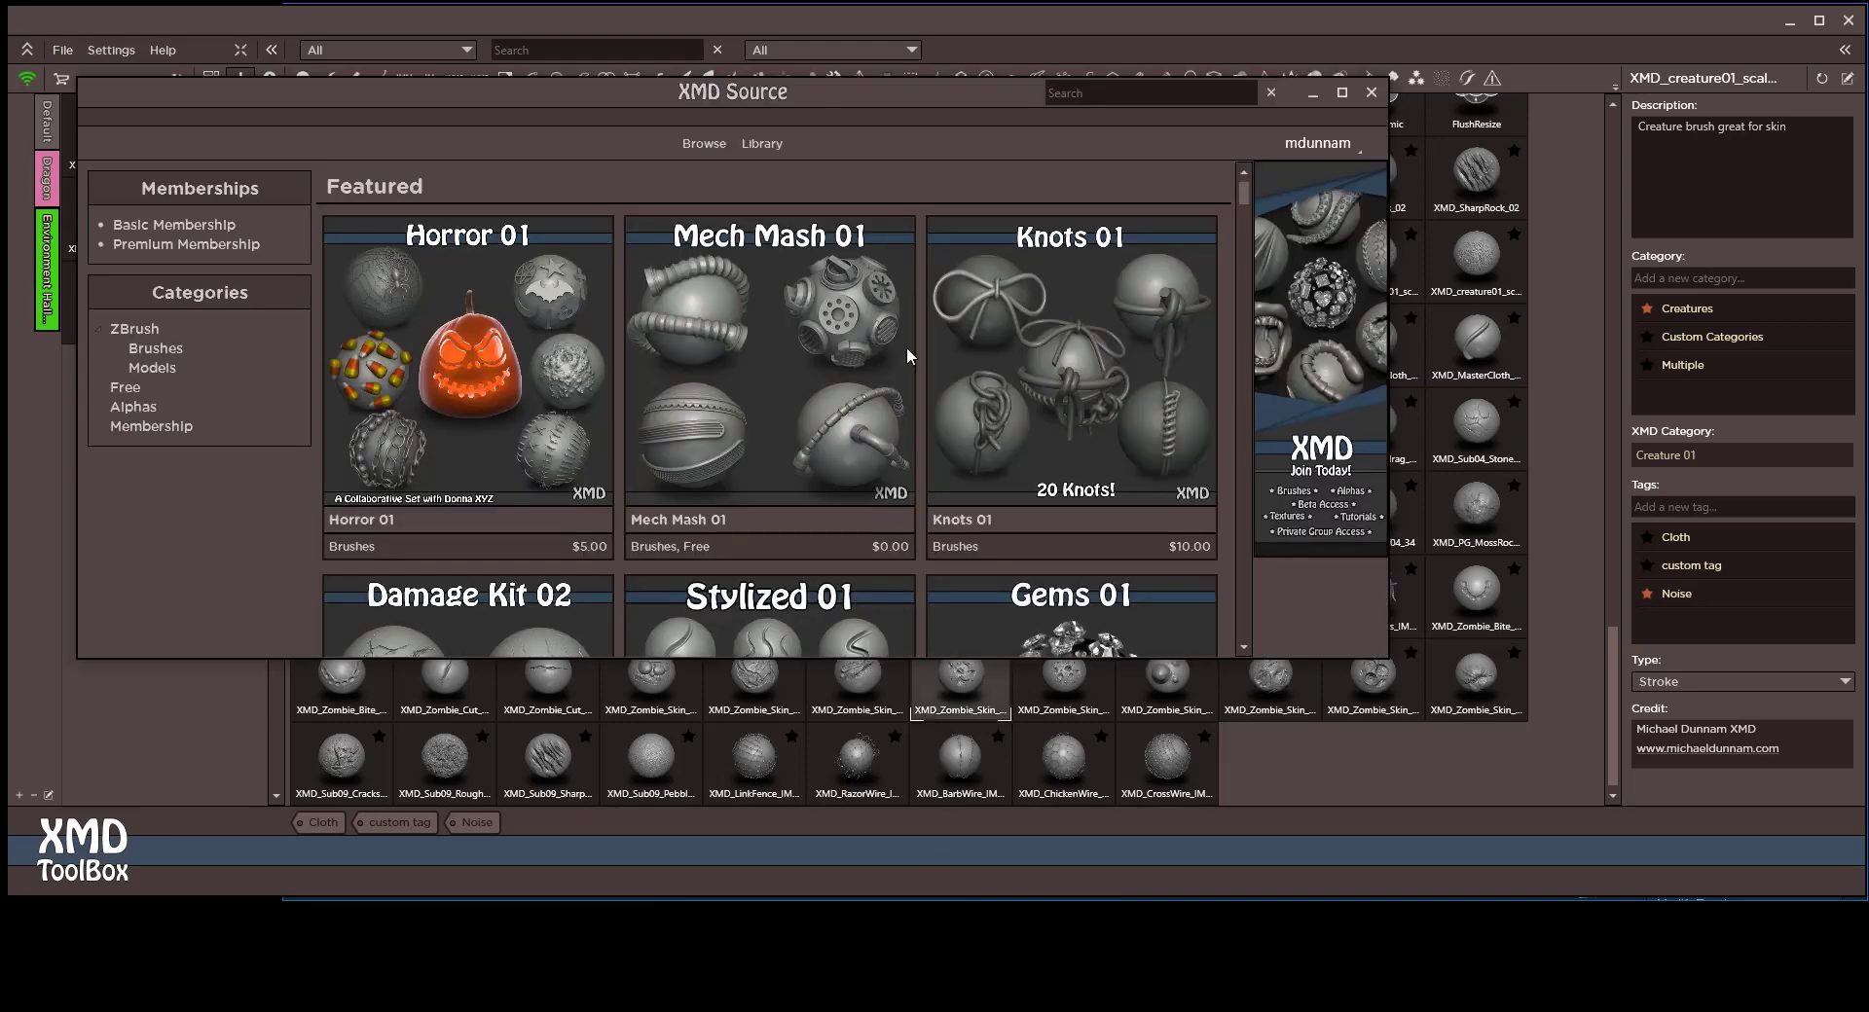
{"action": "mouse_move", "coordinate": [854, 103]}
{"action": "left_mouse_down"}
{"action": "mouse_move", "coordinate": [1083, 148]}
{"action": "mouse_move", "coordinate": [1057, 135]}
{"action": "left_mouse_up"}
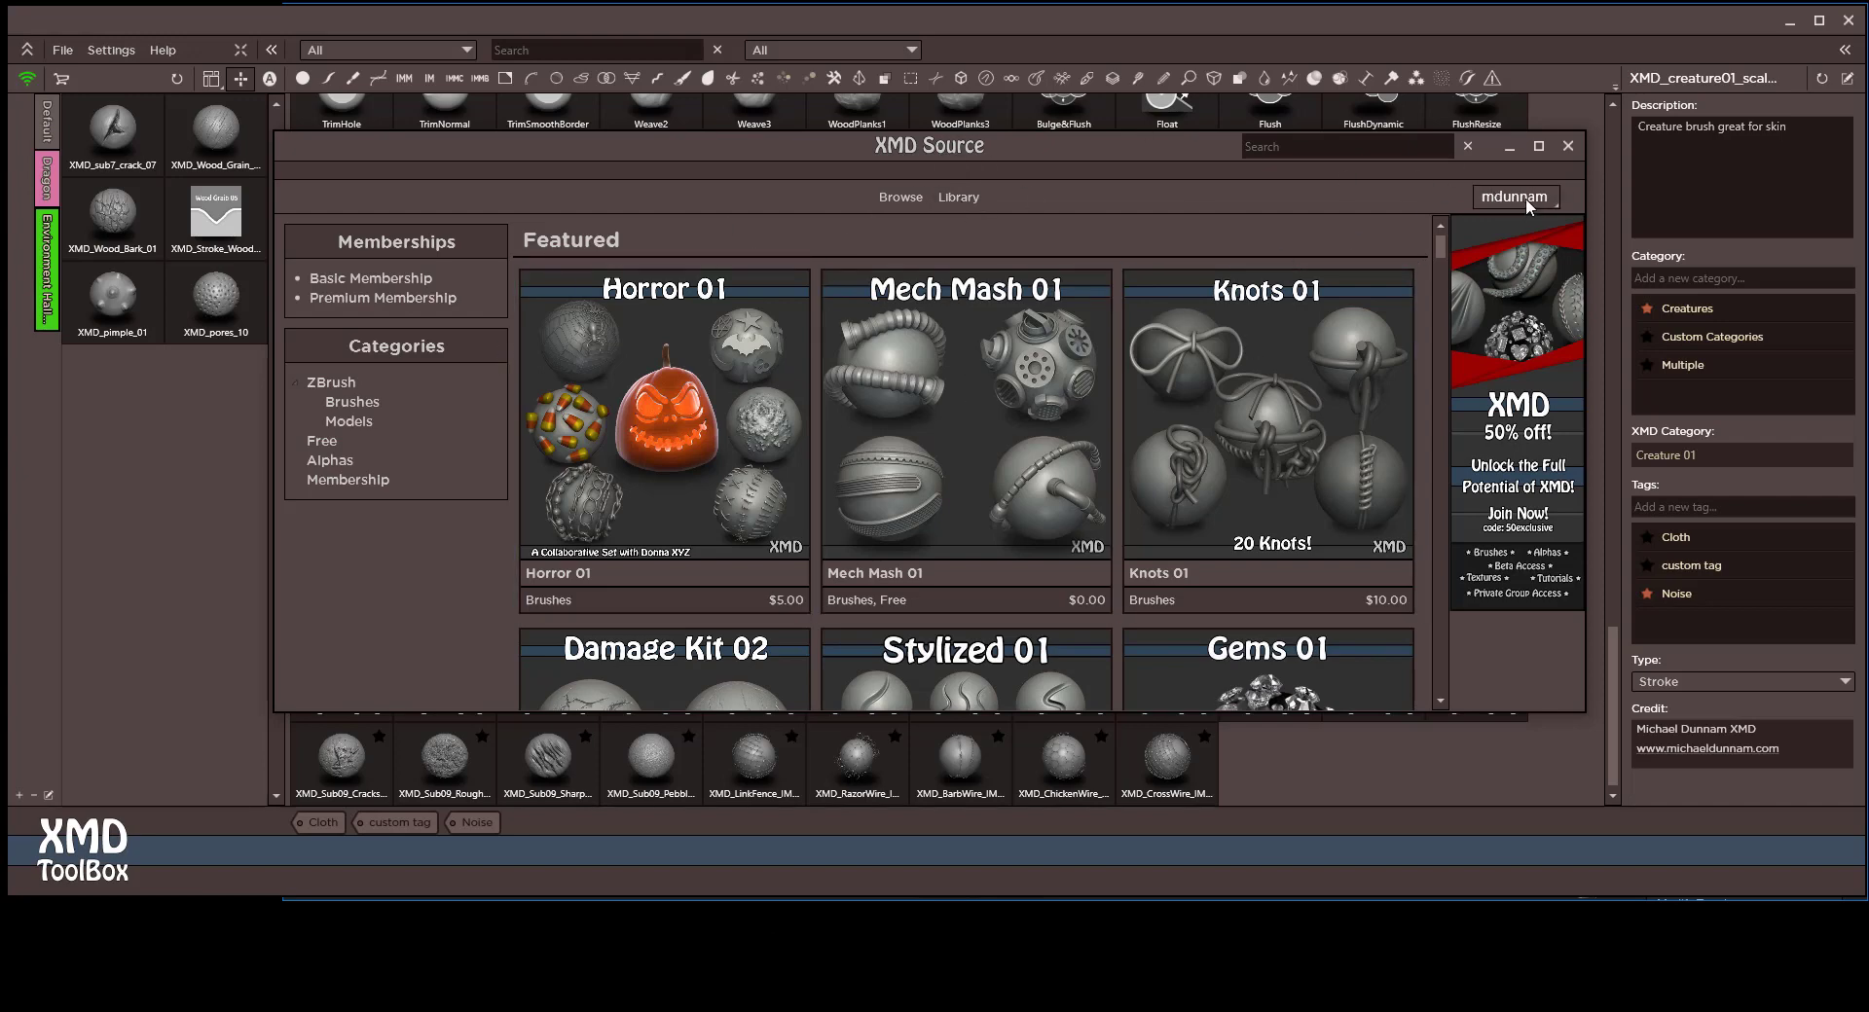
{"action": "left_click", "coordinate": [959, 198]}
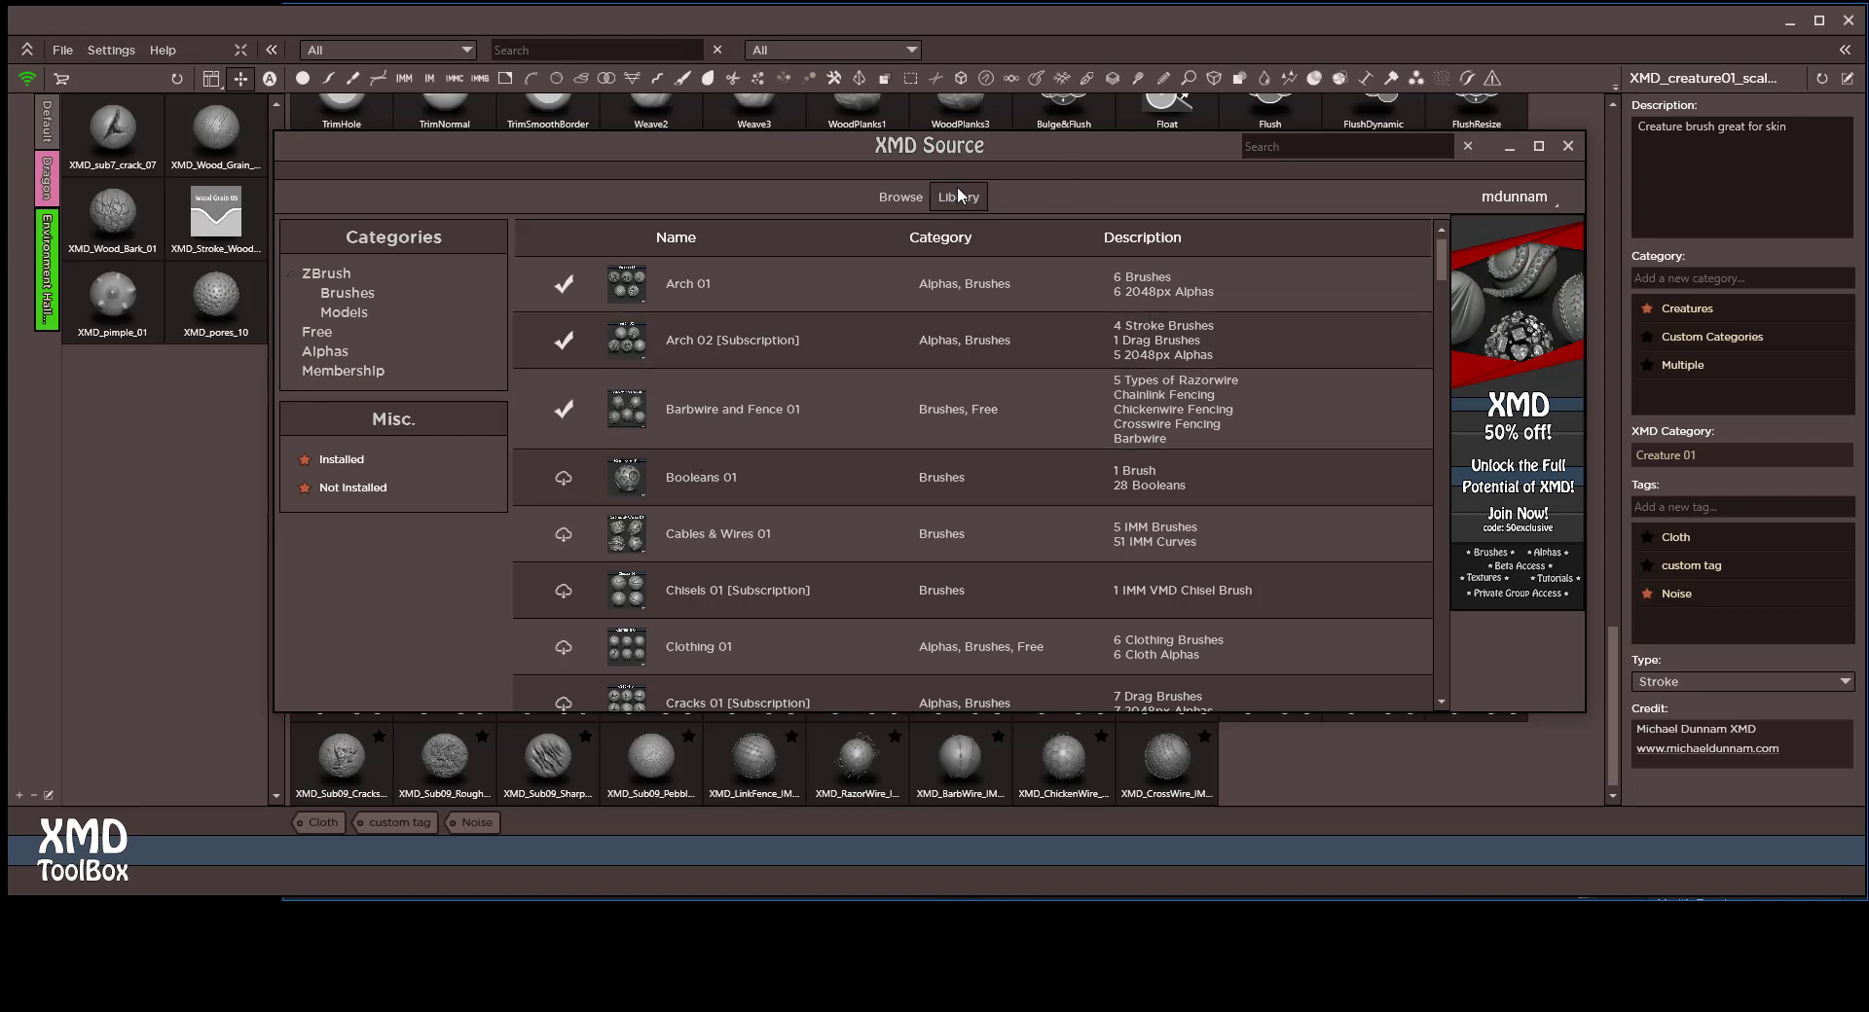
{"action": "scroll", "coordinate": [708, 457], "scroll_direction": "down", "scroll_amount": 10}
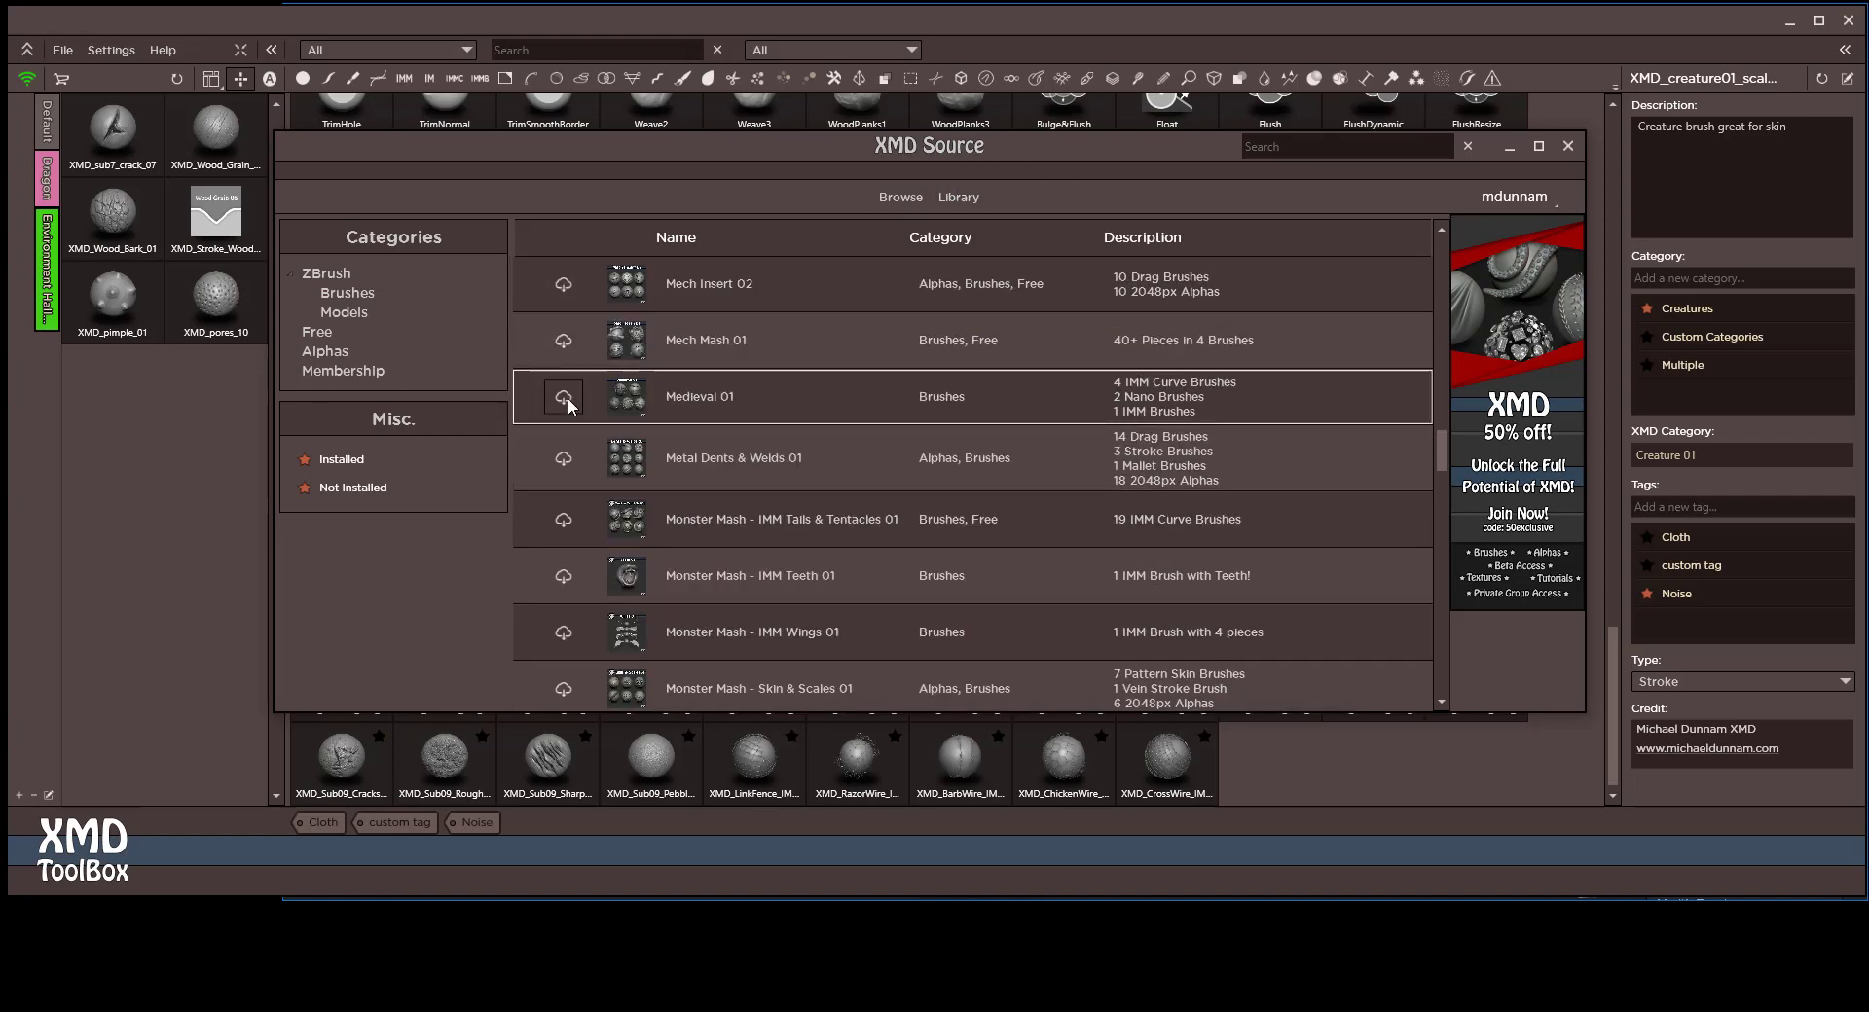
{"action": "left_click", "coordinate": [562, 396]}
{"action": "left_click", "coordinate": [573, 351]}
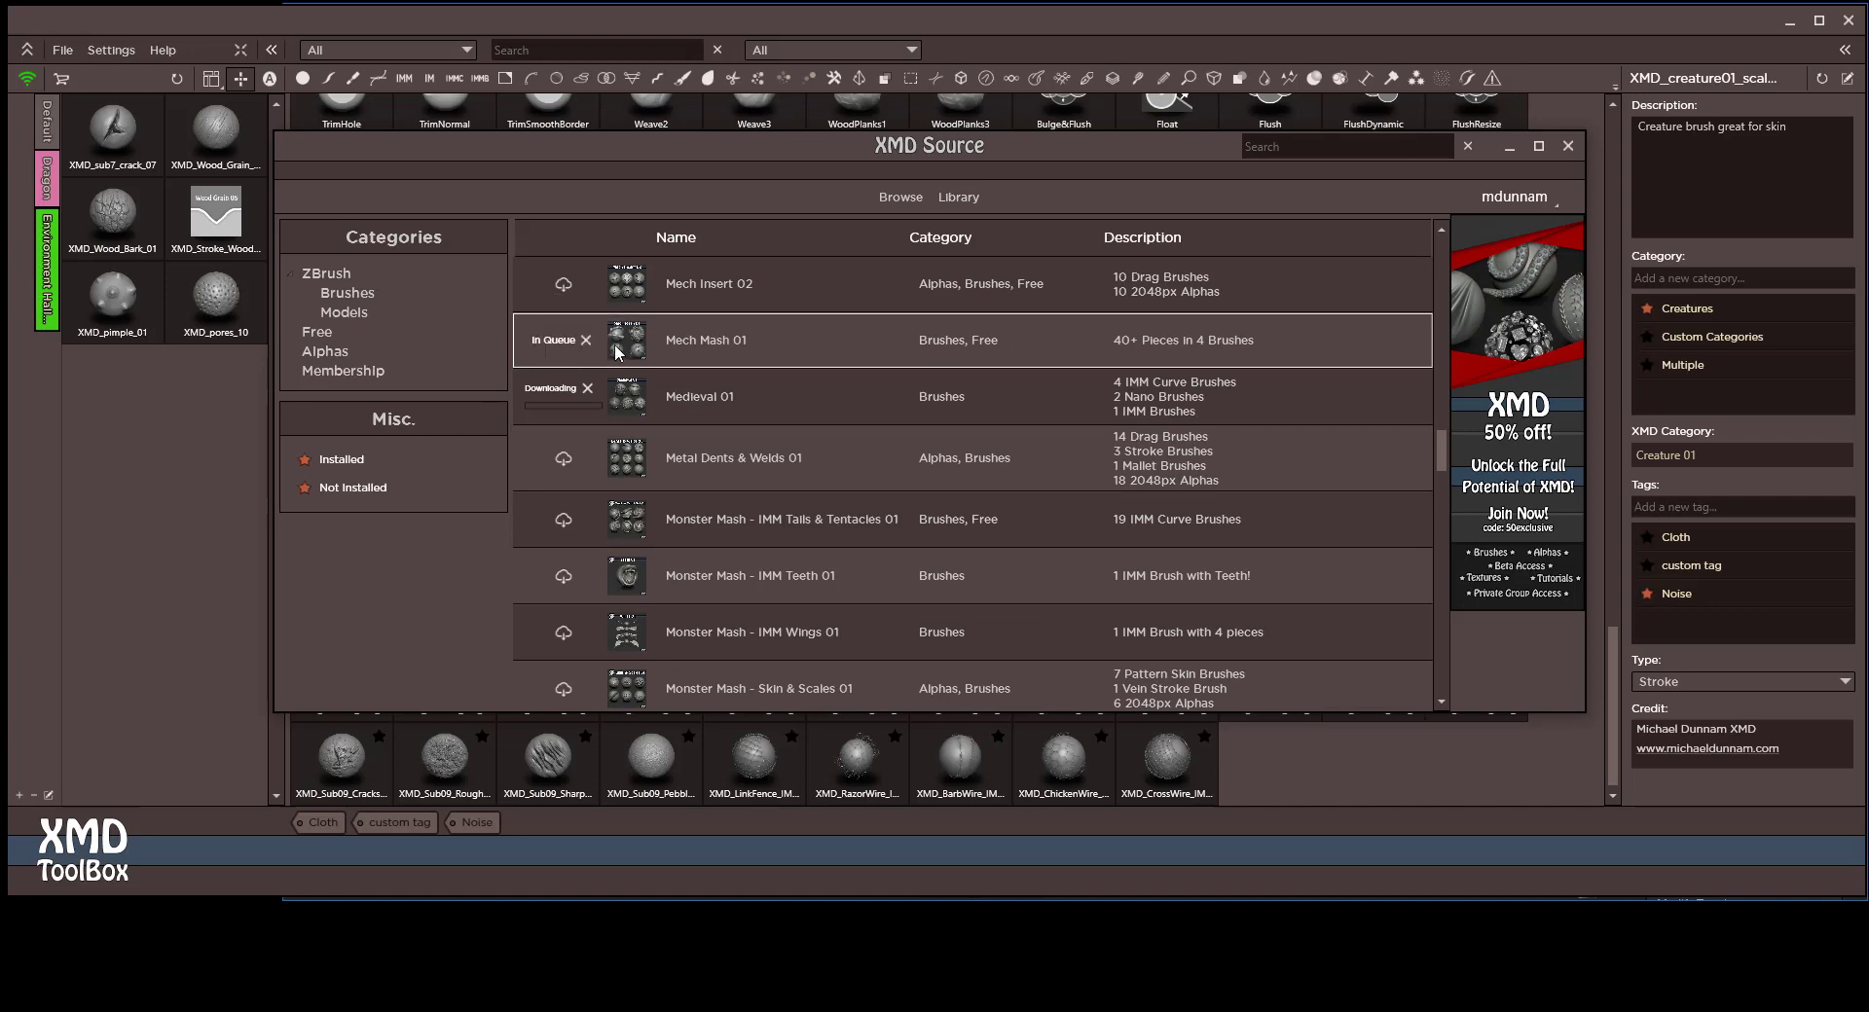
{"action": "left_click", "coordinate": [562, 284]}
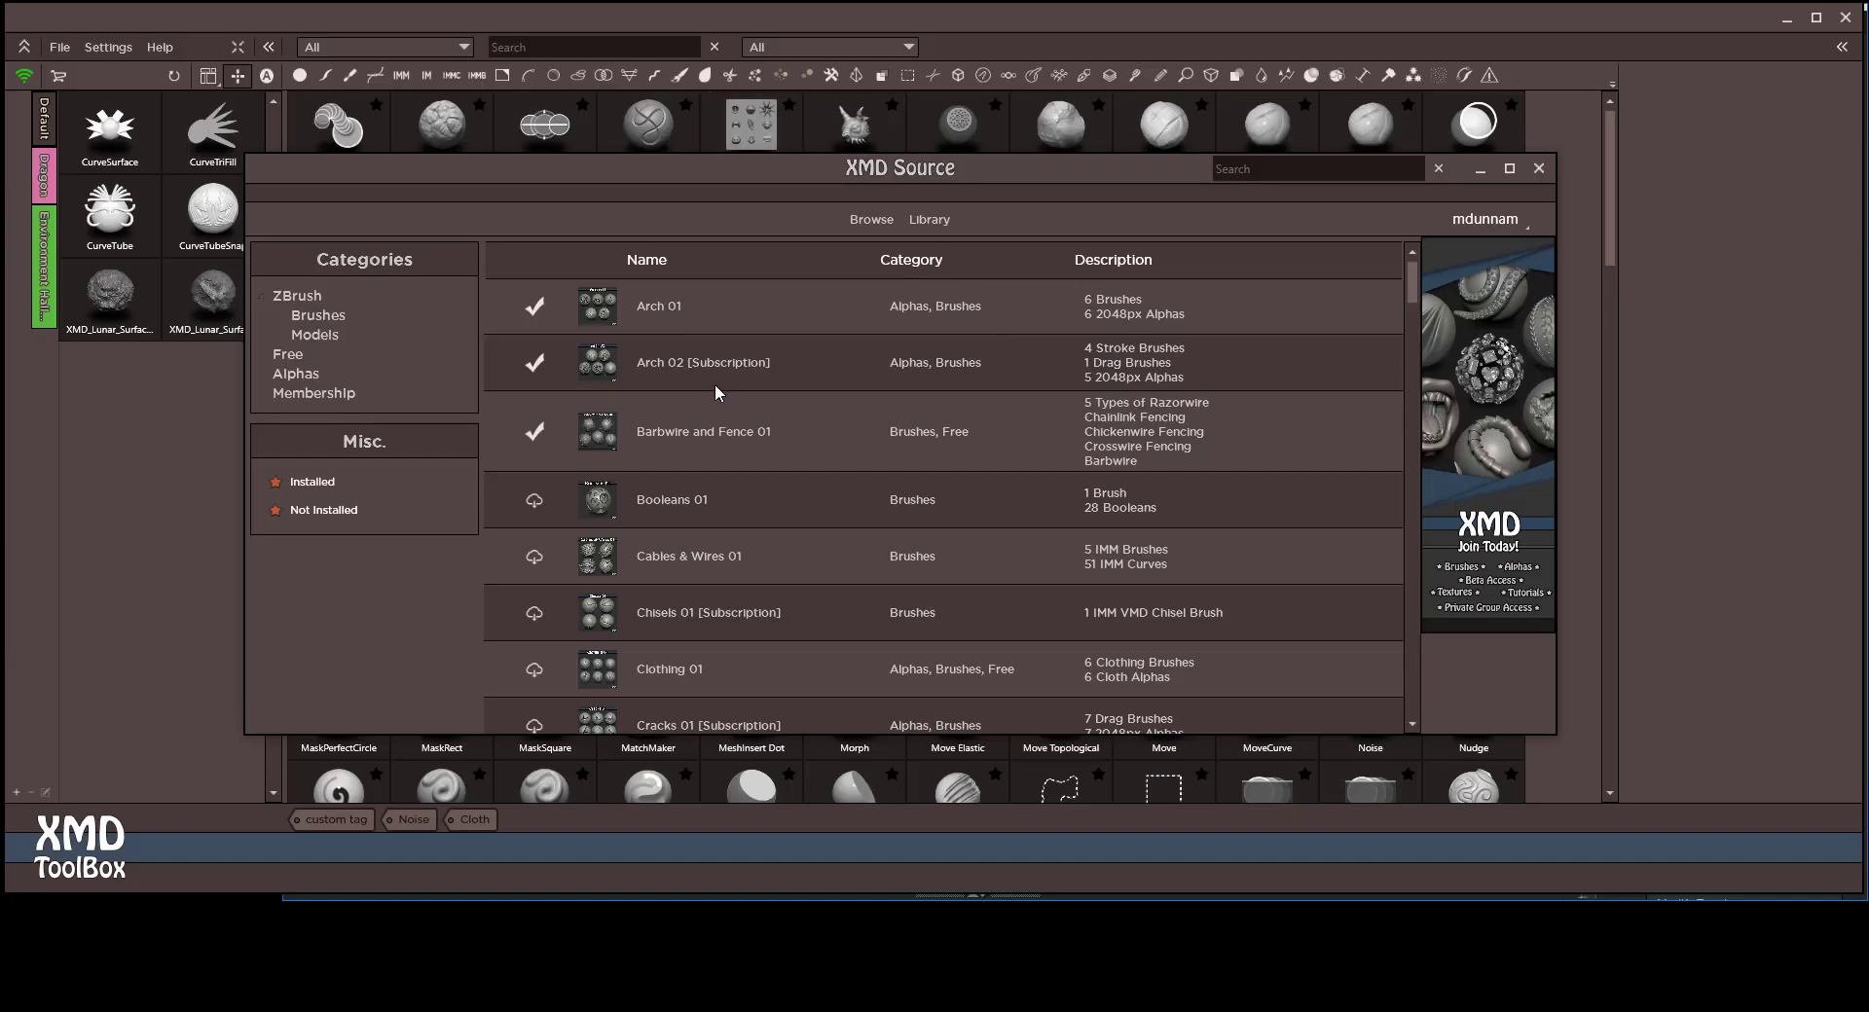
{"action": "left_click", "coordinate": [533, 502]}
- Keep the pack filter on All and scroll the brush grid to the downloaded XMD brushes
{"action": "left_click", "coordinate": [830, 44]}
{"action": "scroll", "coordinate": [837, 160], "scroll_direction": "down", "scroll_amount": 10}
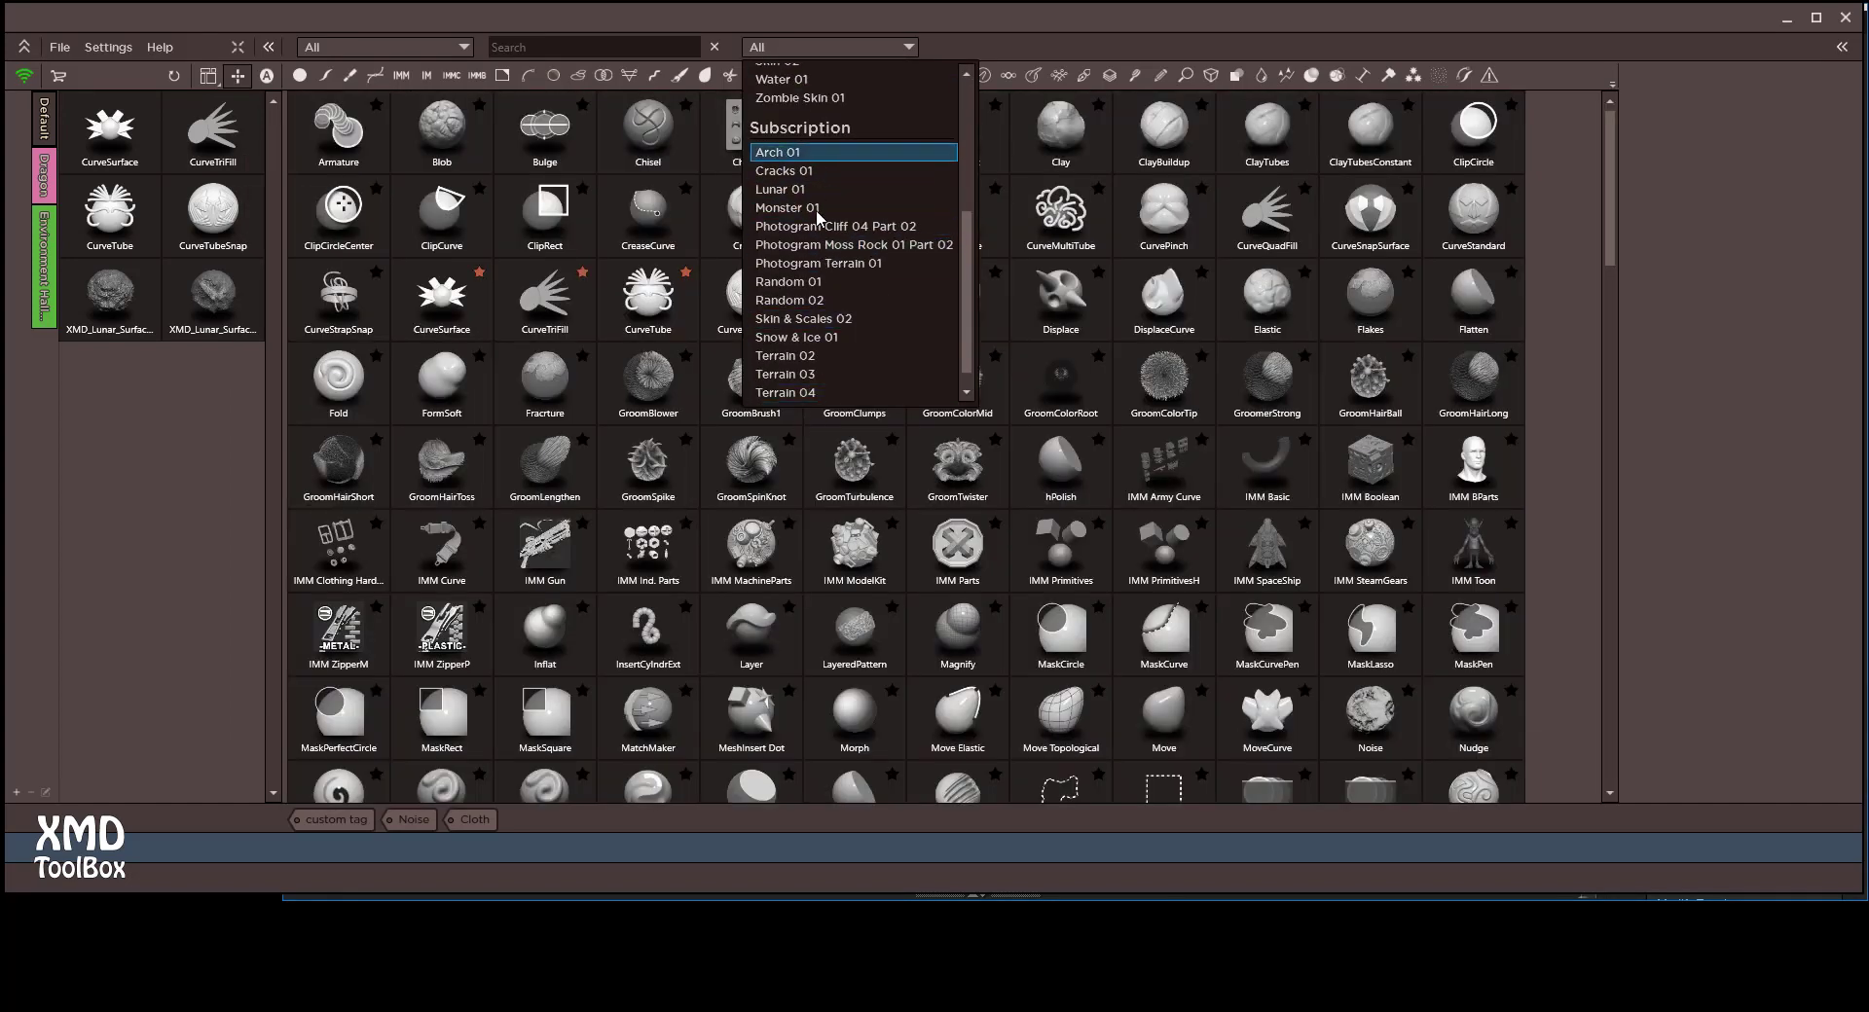
{"action": "scroll", "coordinate": [822, 311], "scroll_direction": "up", "scroll_amount": 5}
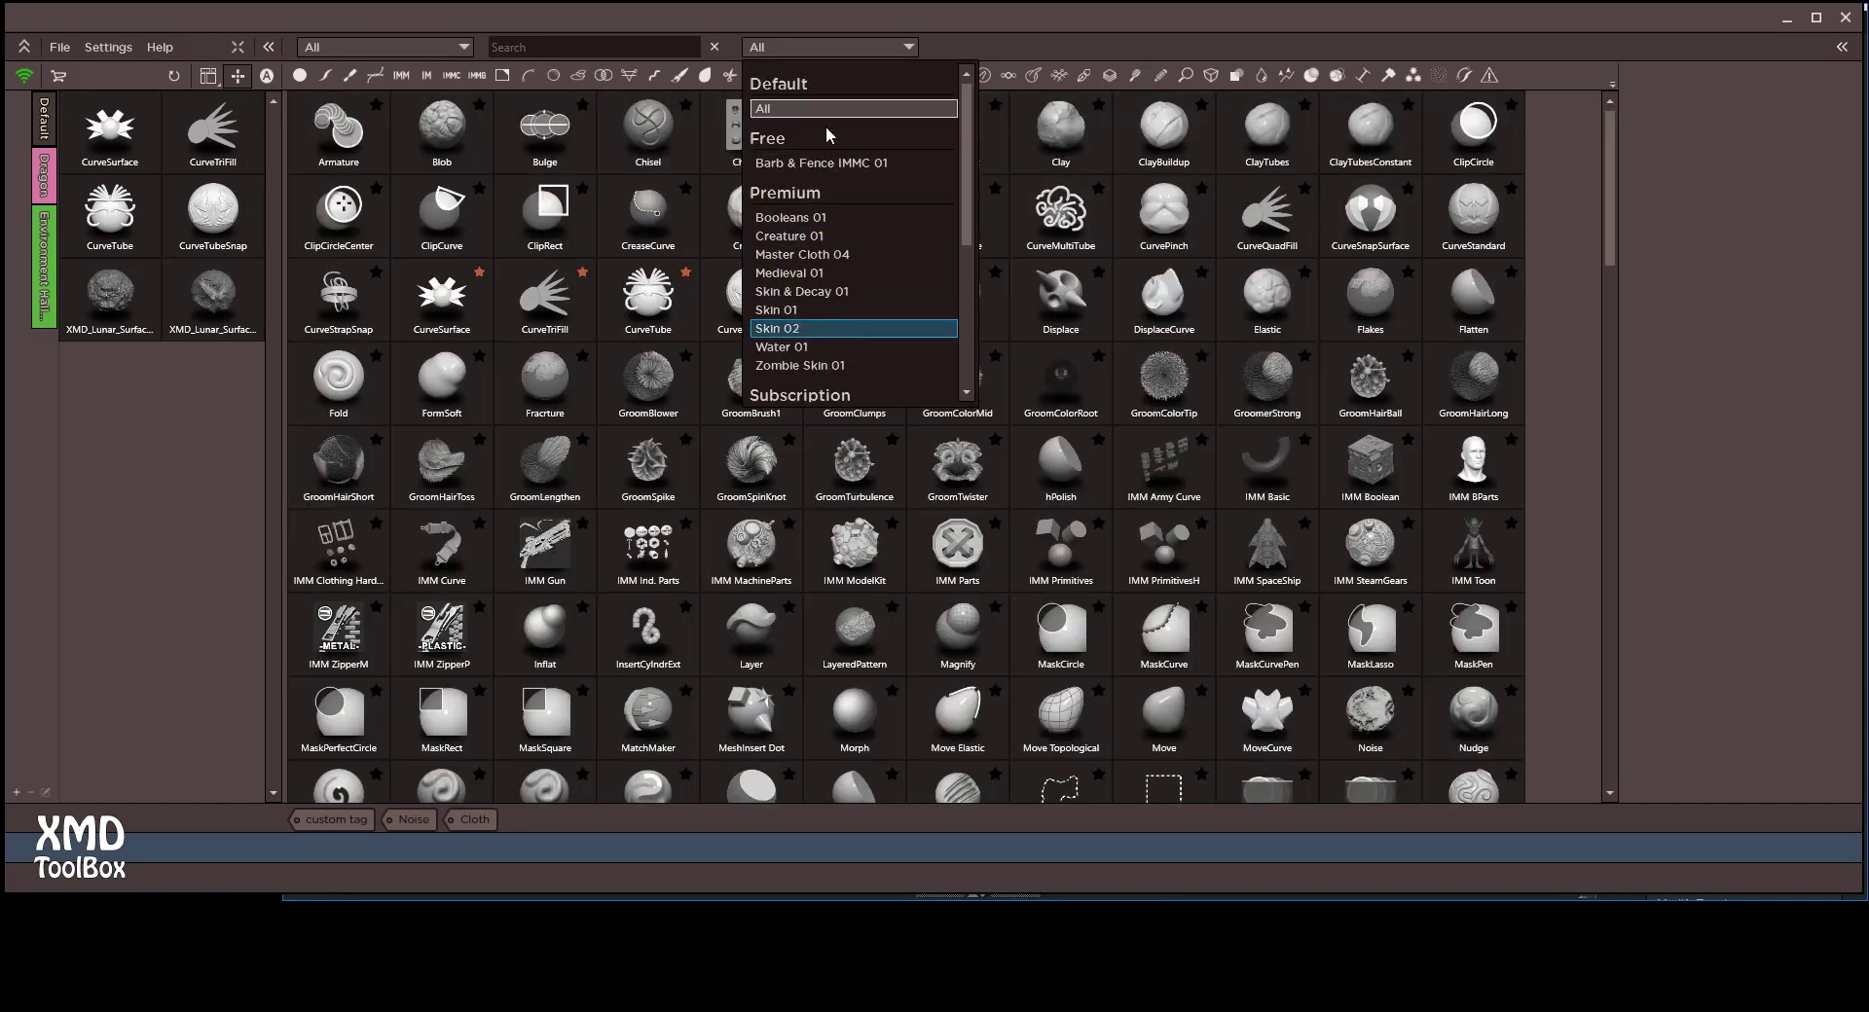
{"action": "left_click", "coordinate": [893, 32]}
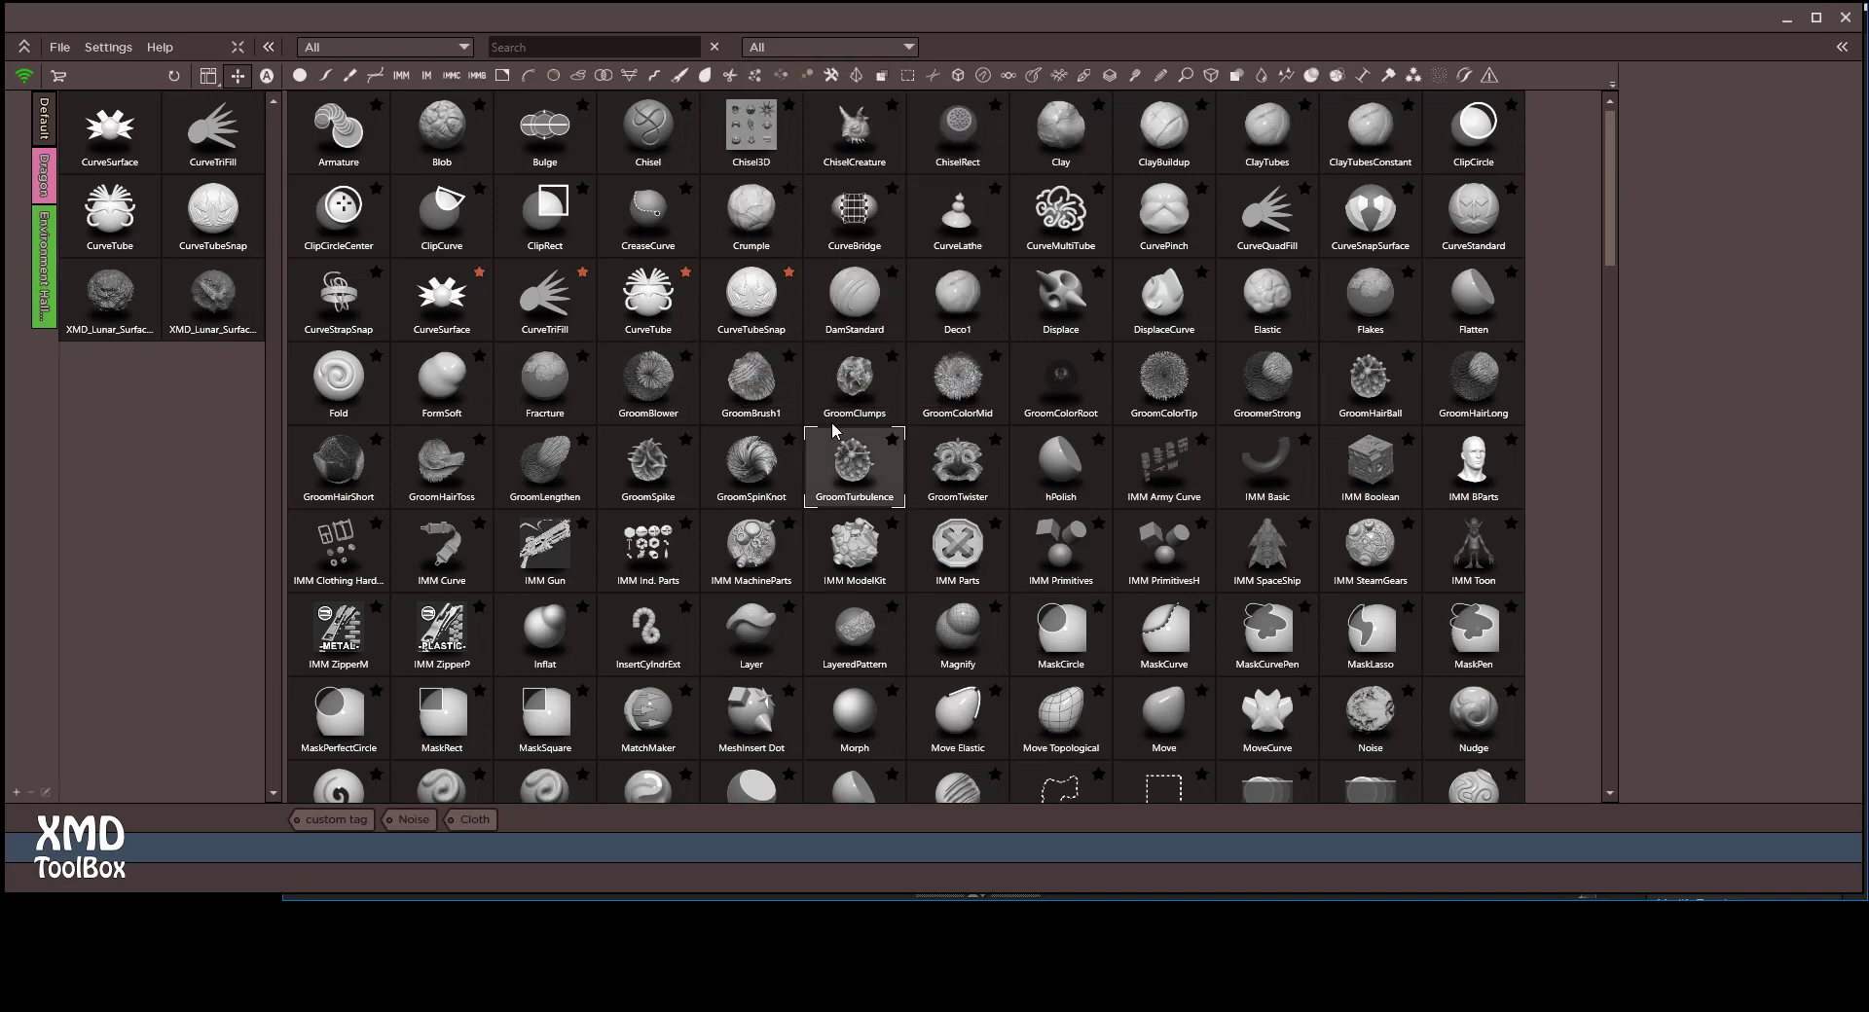
{"action": "scroll", "coordinate": [874, 477], "scroll_direction": "down", "scroll_amount": 10}
{"action": "scroll", "coordinate": [874, 476], "scroll_direction": "down", "scroll_amount": 12}
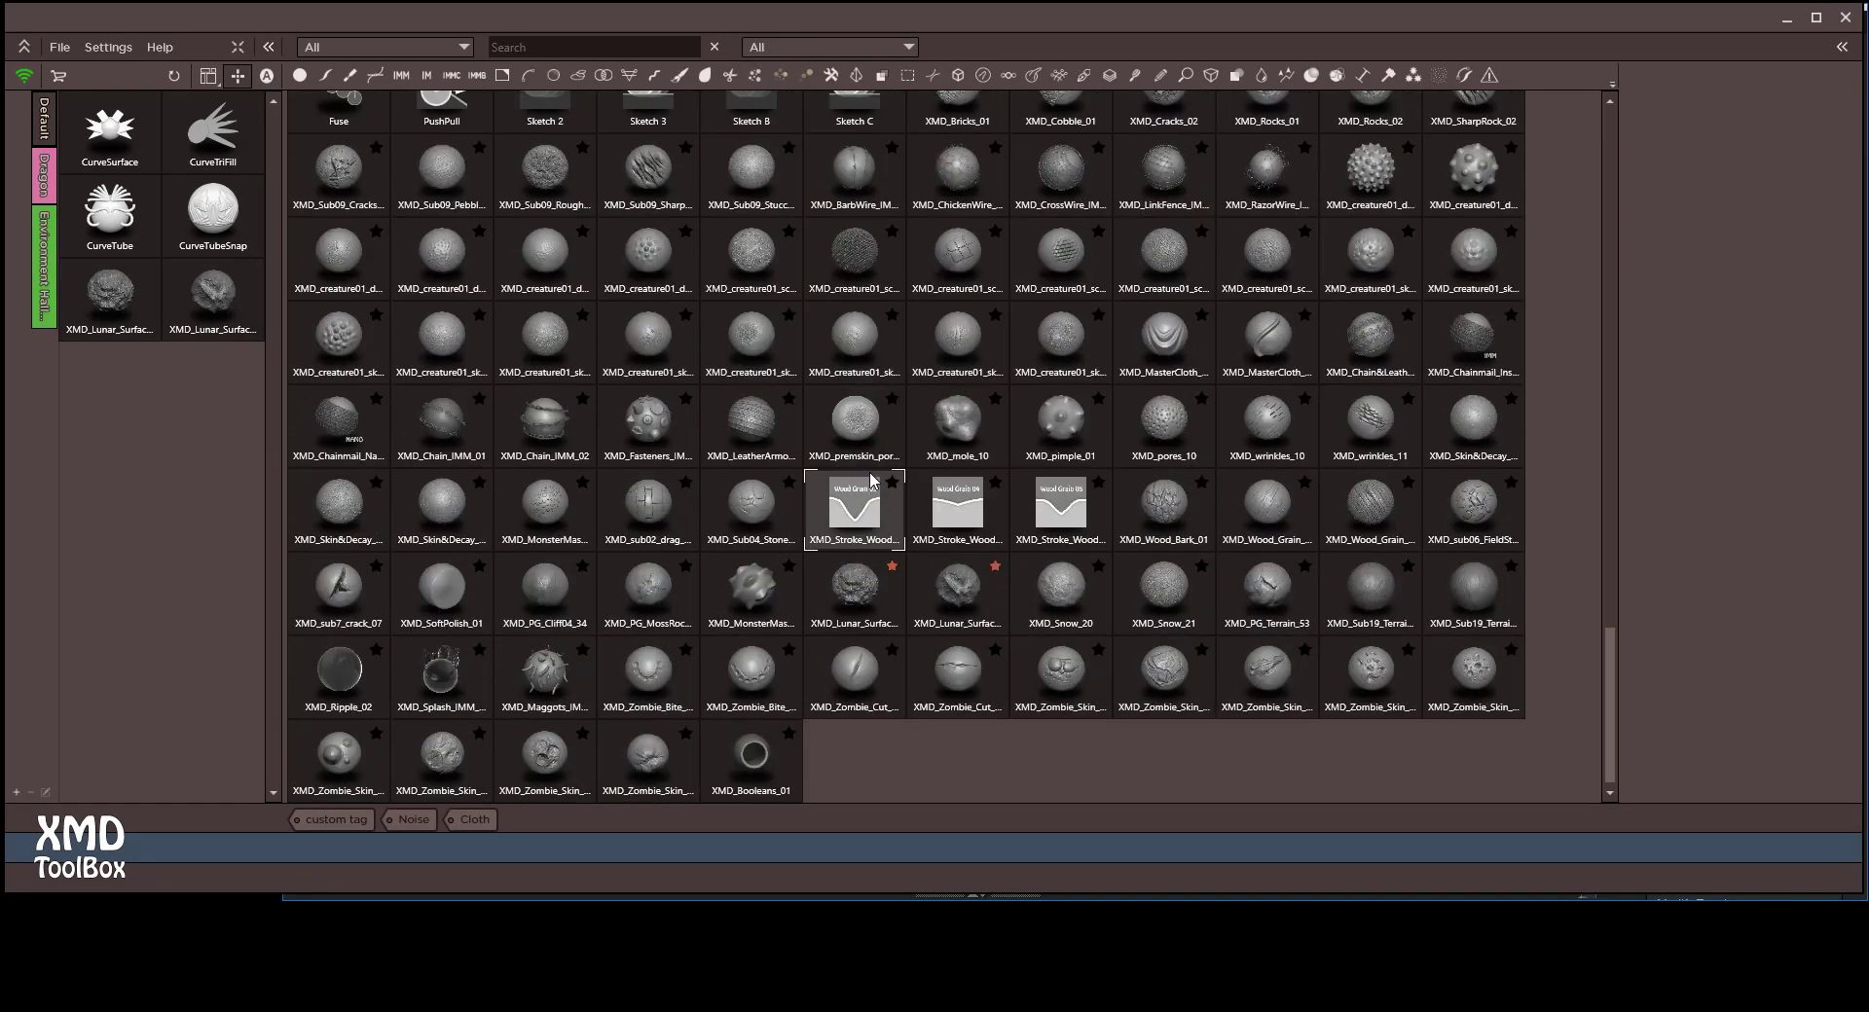
- Open Preferences and review the Store page's download path
{"action": "left_click", "coordinate": [107, 46]}
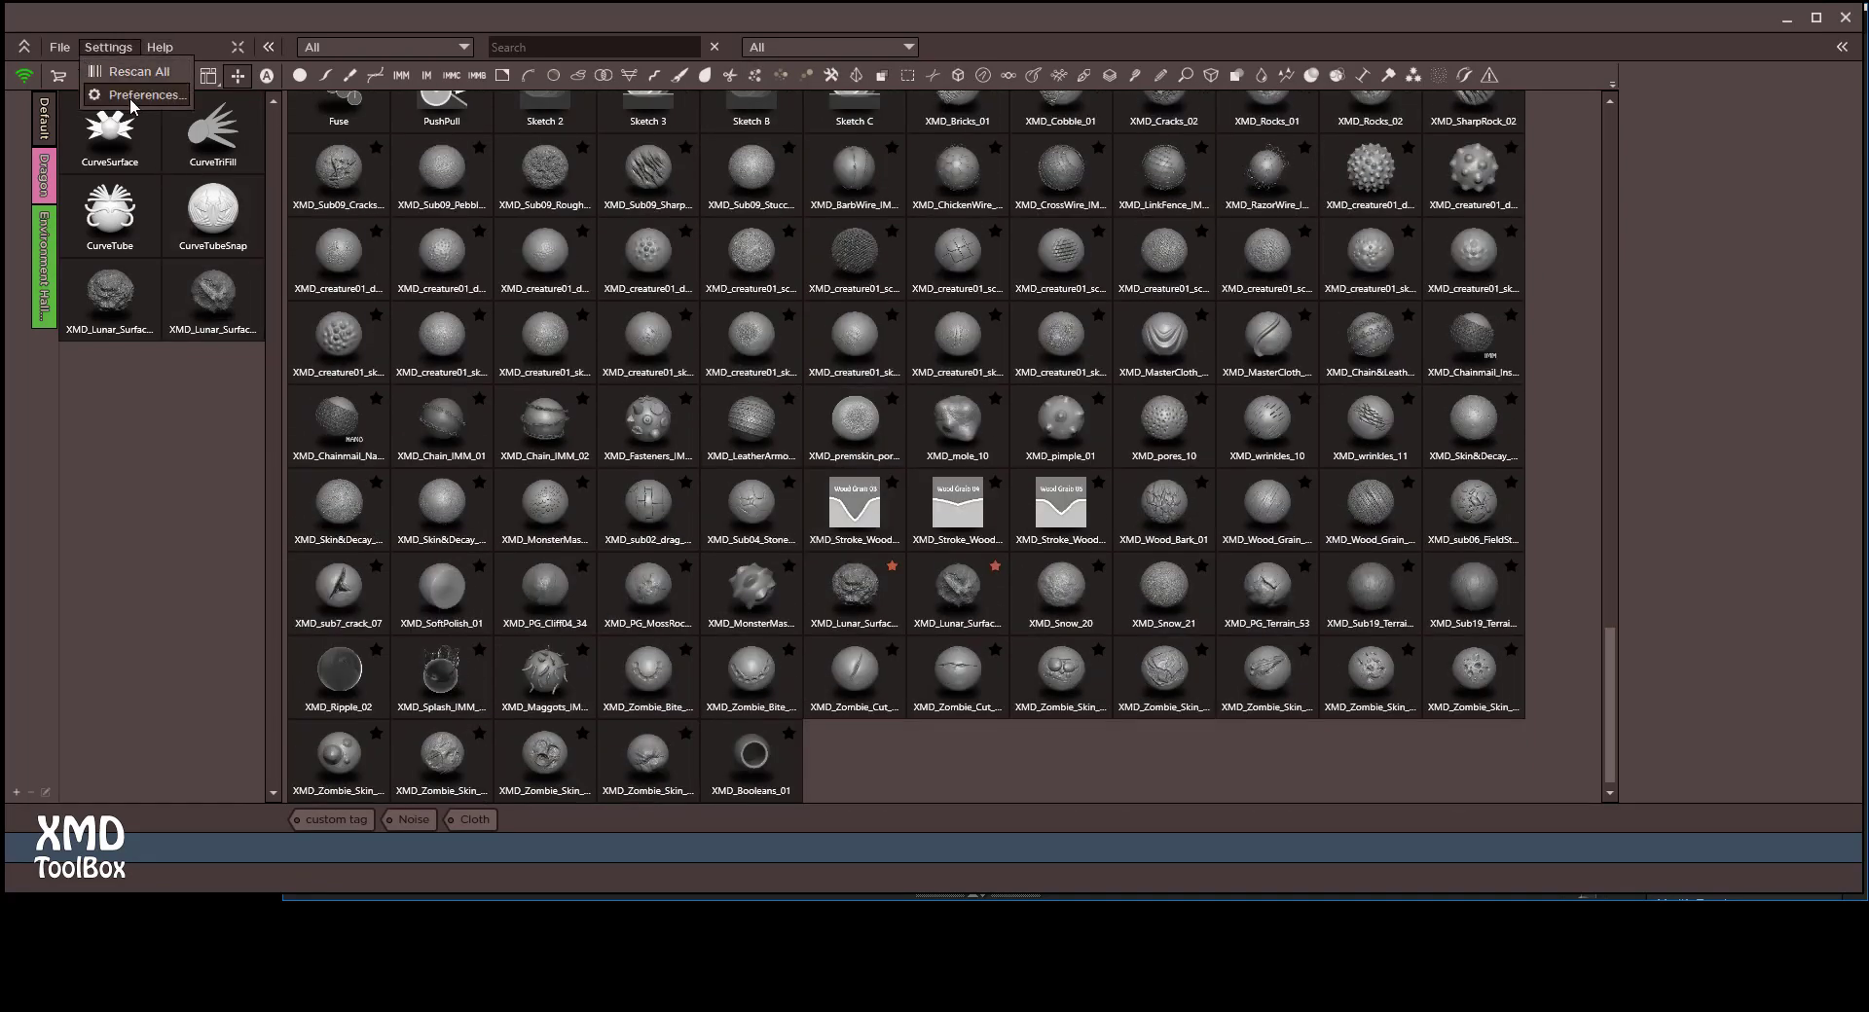
{"action": "left_click", "coordinate": [135, 97]}
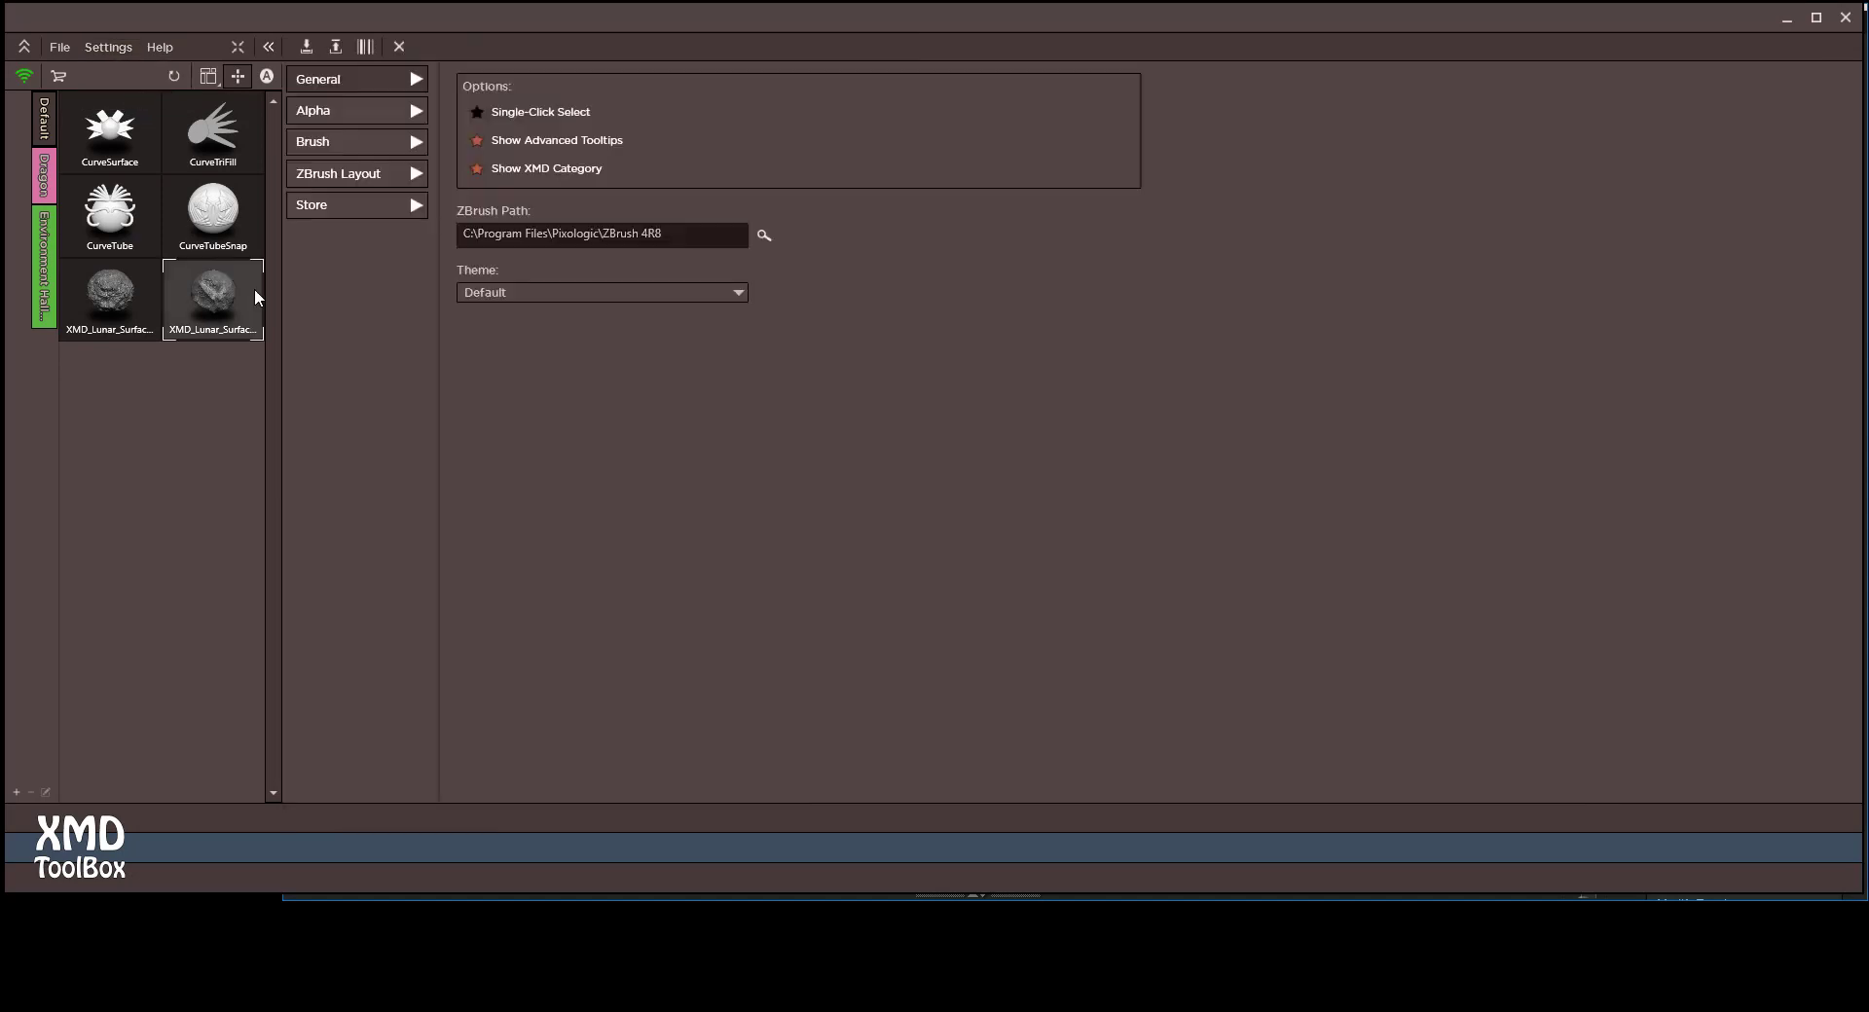
{"action": "left_click", "coordinate": [360, 206]}
{"action": "left_click_drag", "start_coordinate": [457, 107], "coordinate": [784, 107]}
- Pick the Knots ZBrush layout, review the Brush and General pages, then close Preferences
{"action": "left_click", "coordinate": [349, 173]}
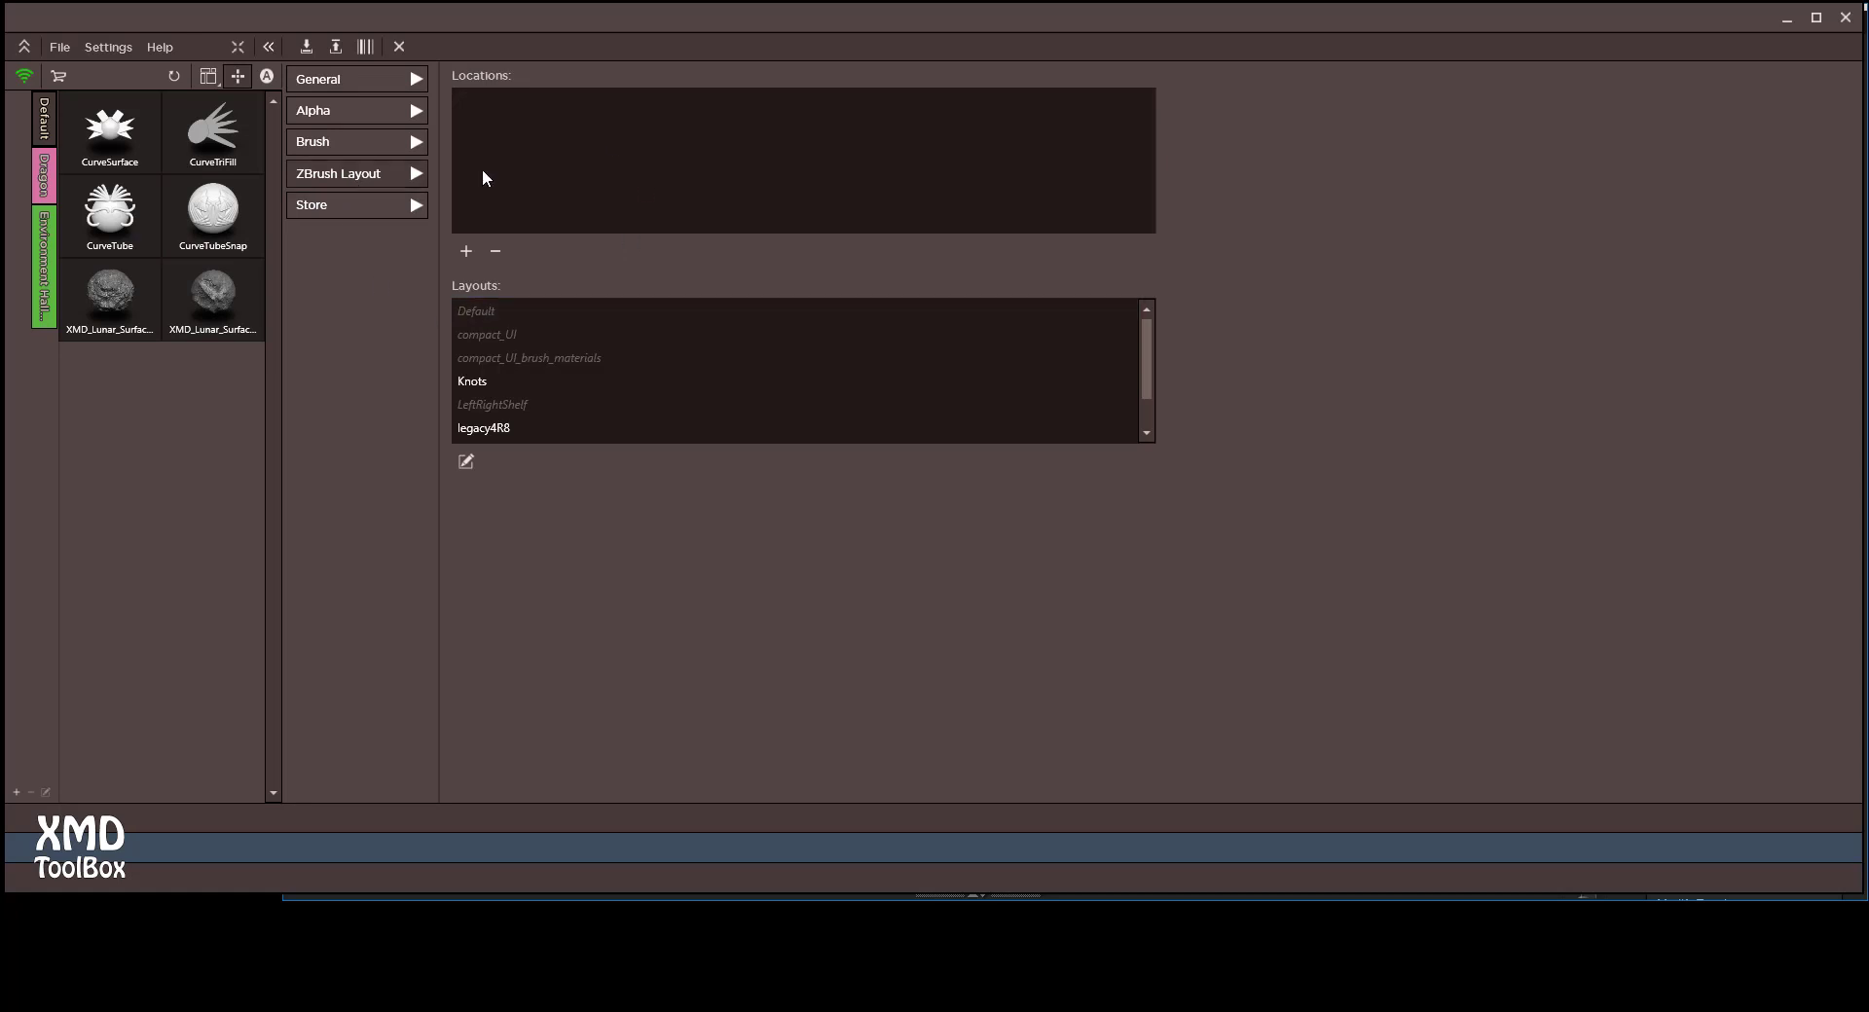
{"action": "left_click", "coordinate": [481, 381]}
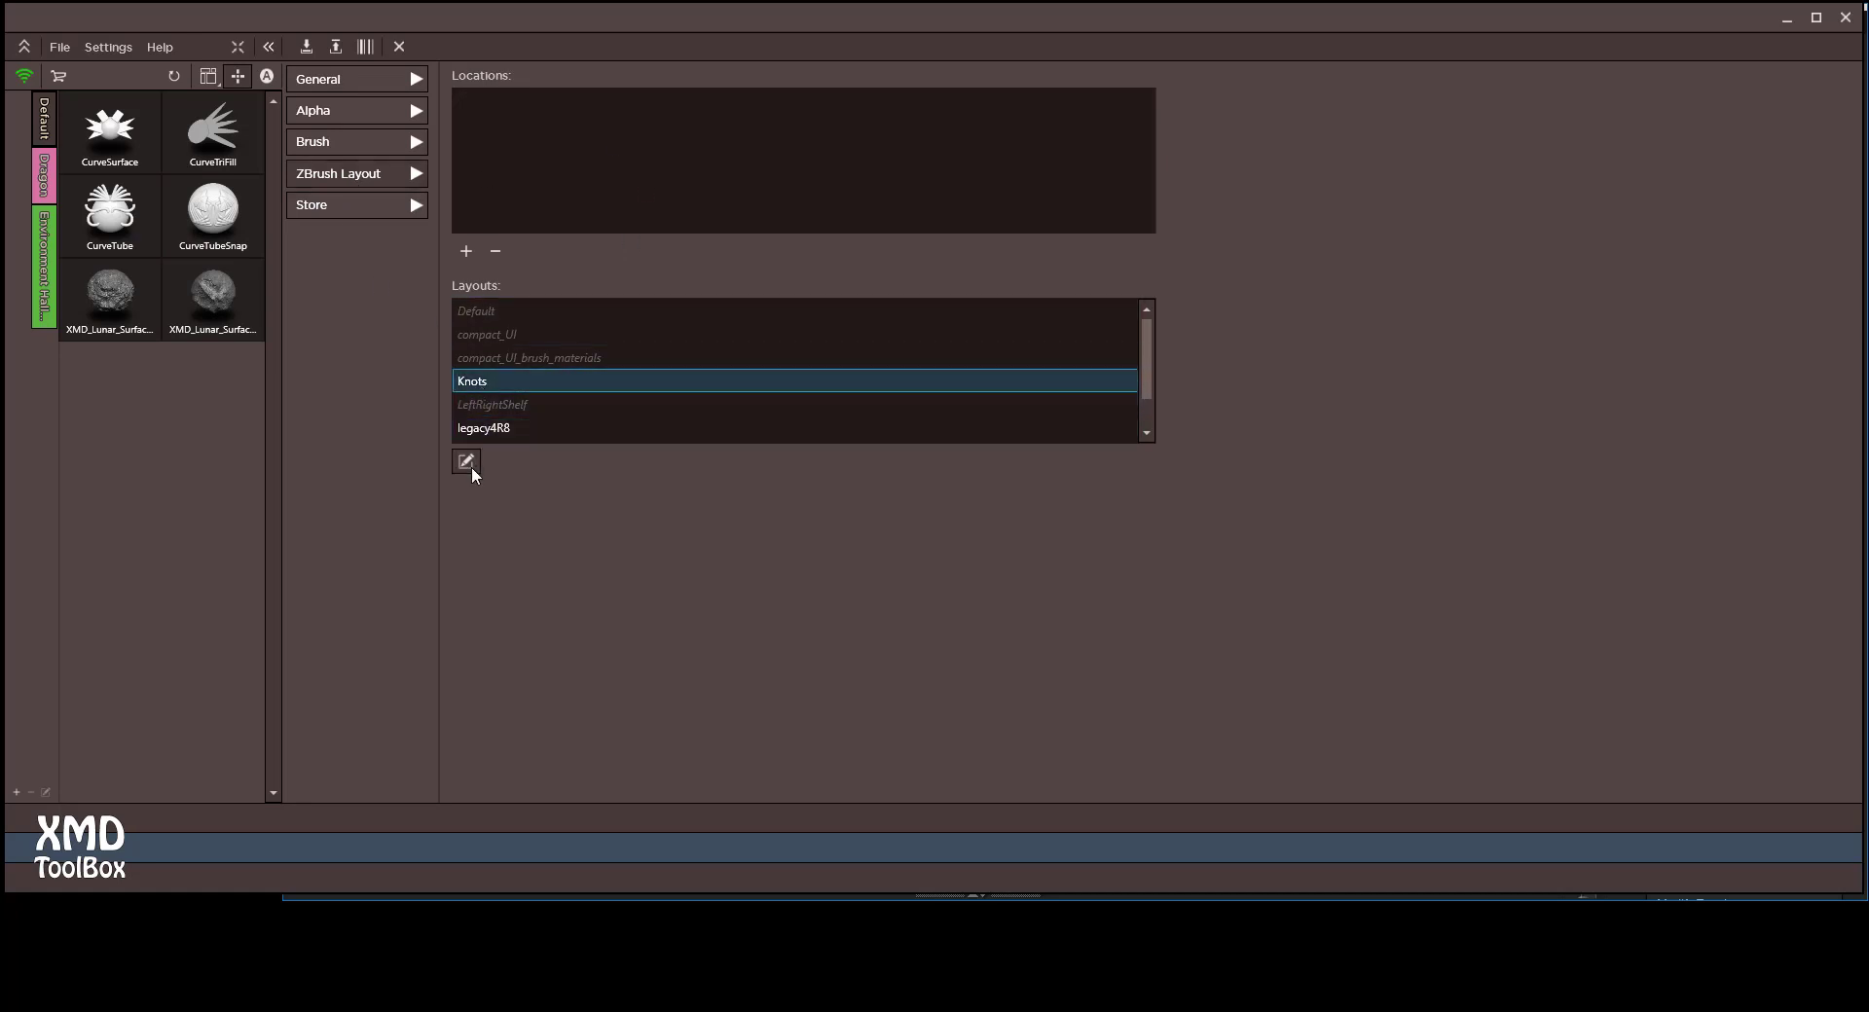
{"action": "left_click", "coordinate": [366, 141]}
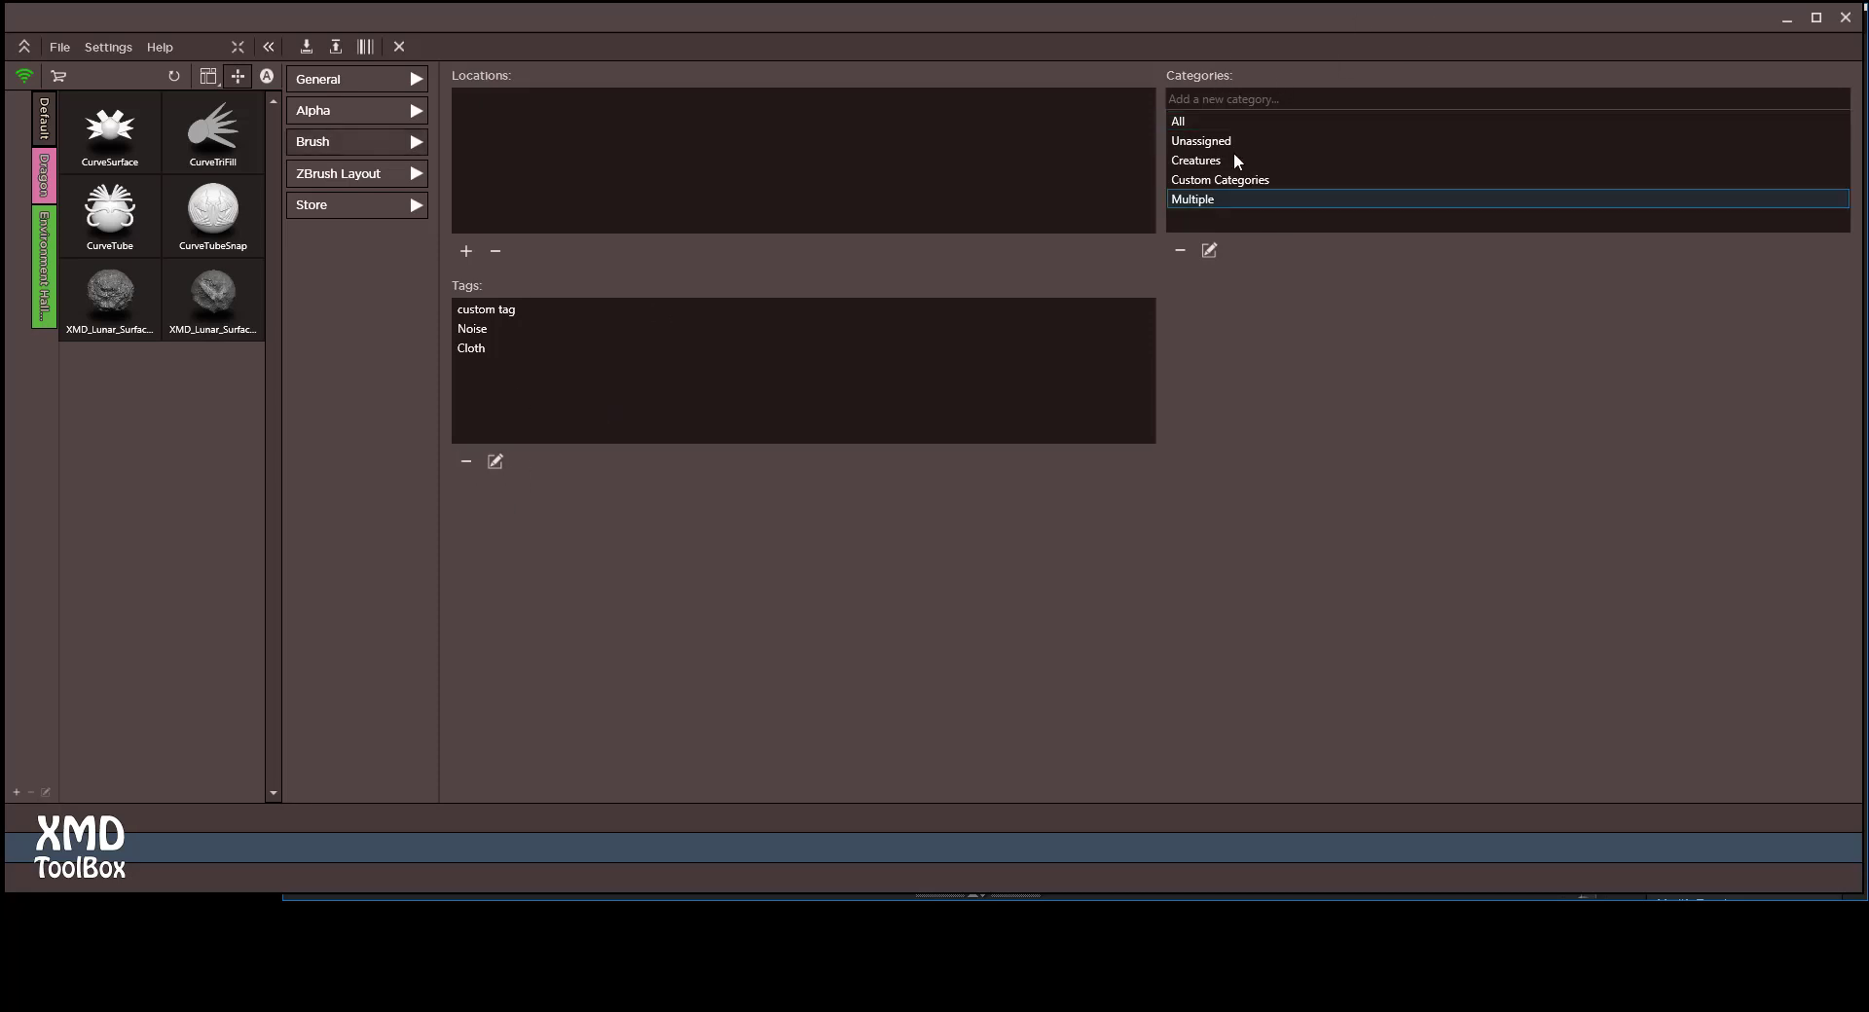
{"action": "left_click", "coordinate": [350, 80]}
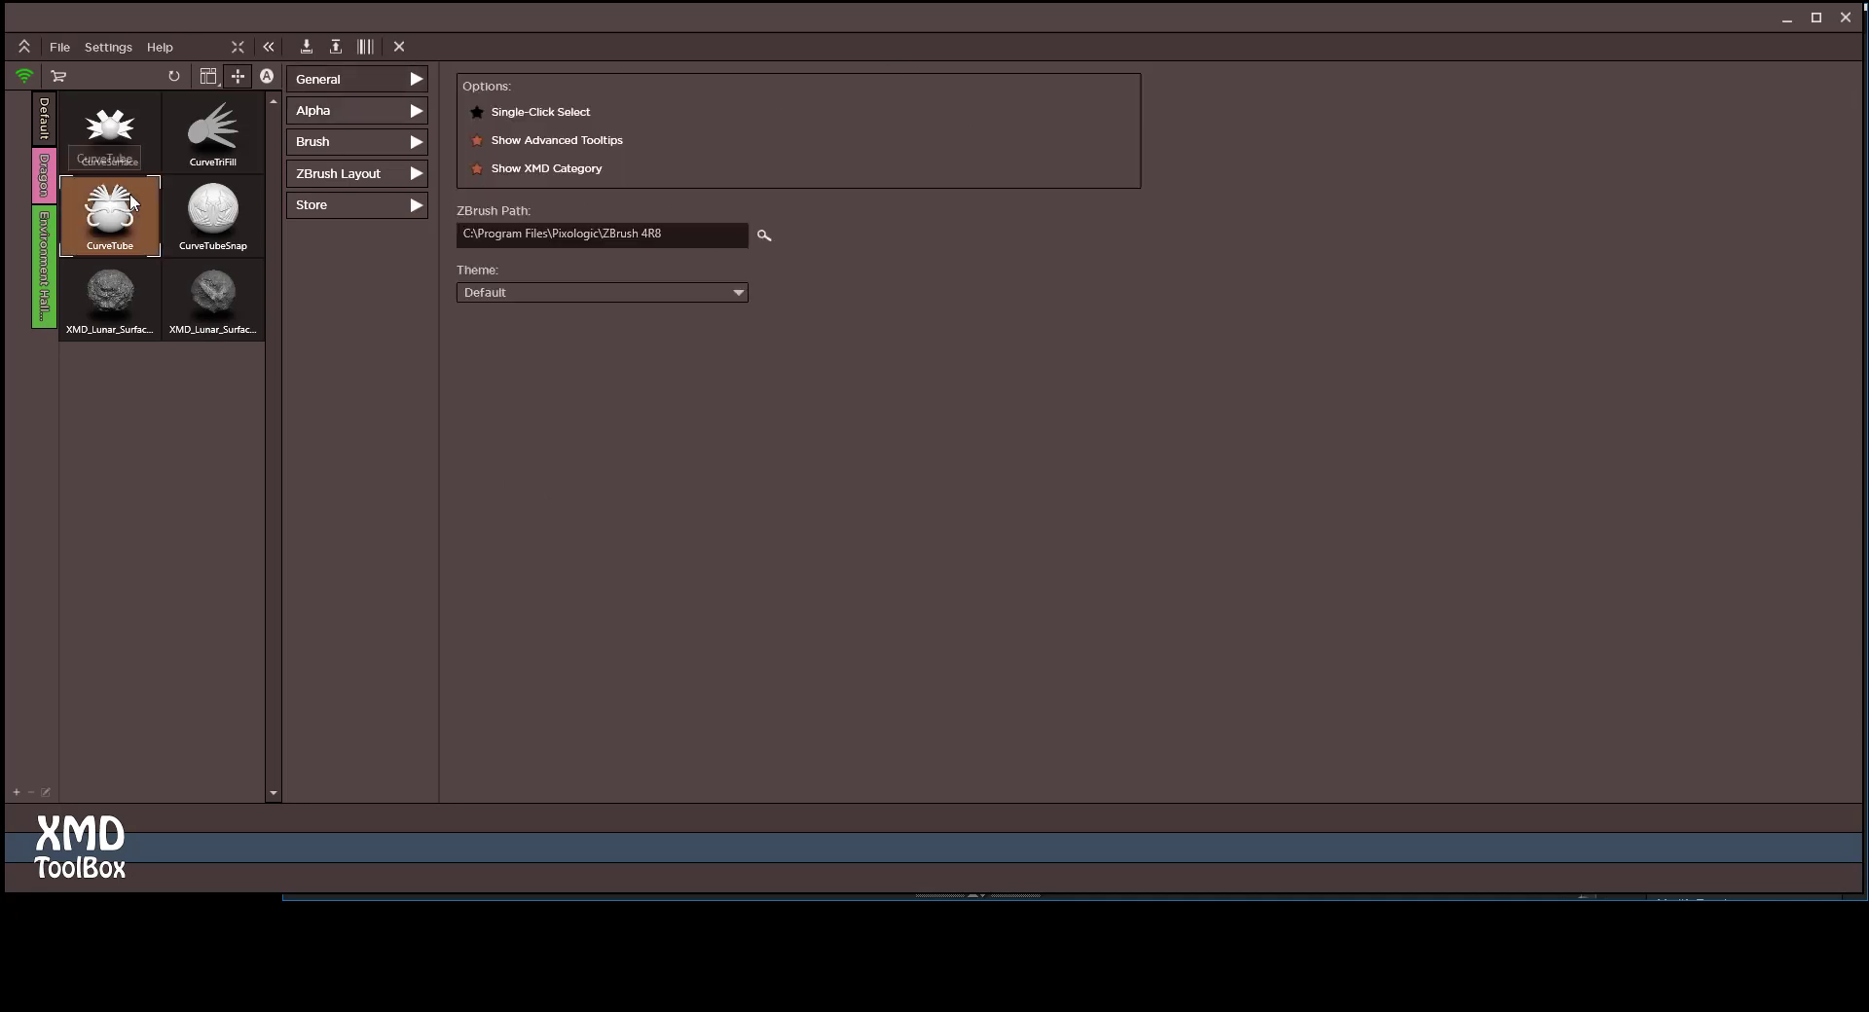
{"action": "left_click", "coordinate": [396, 47]}
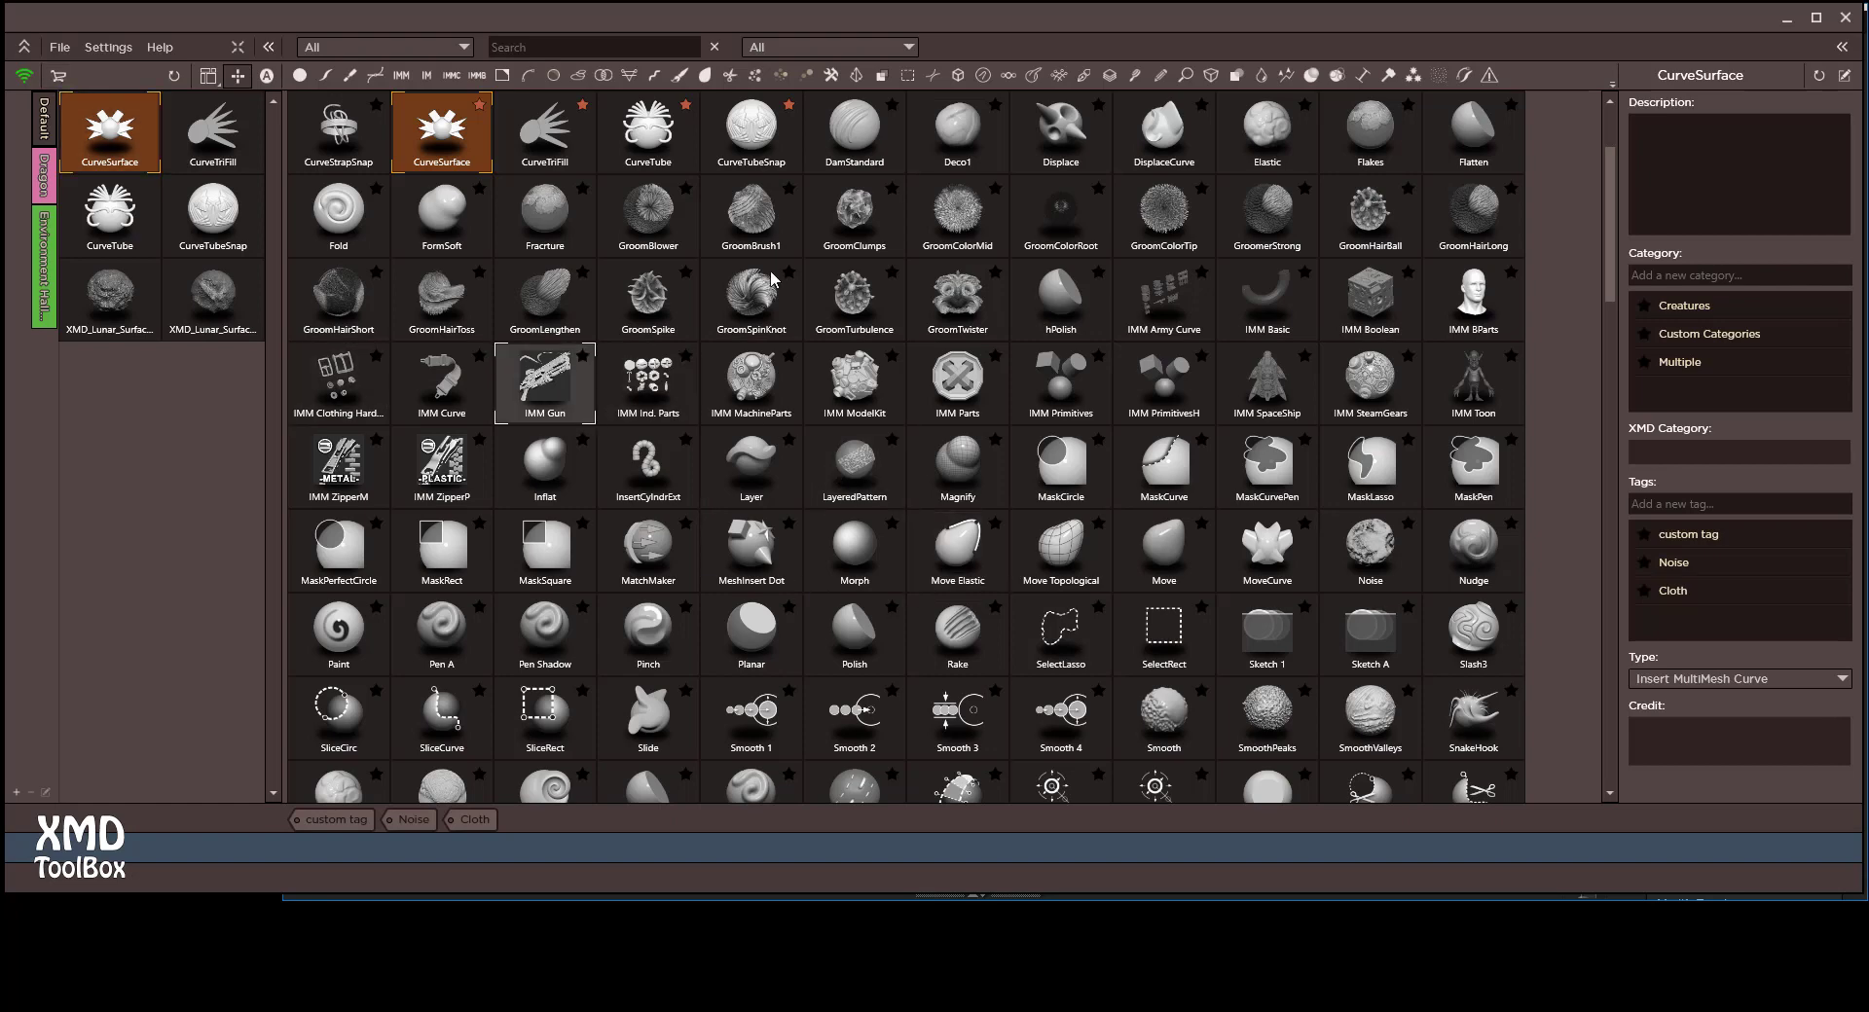
- Toggle the ToolBox between collapsed and full grid, hide the details panel, and end in two-column favourites view
{"action": "left_click", "coordinate": [268, 46]}
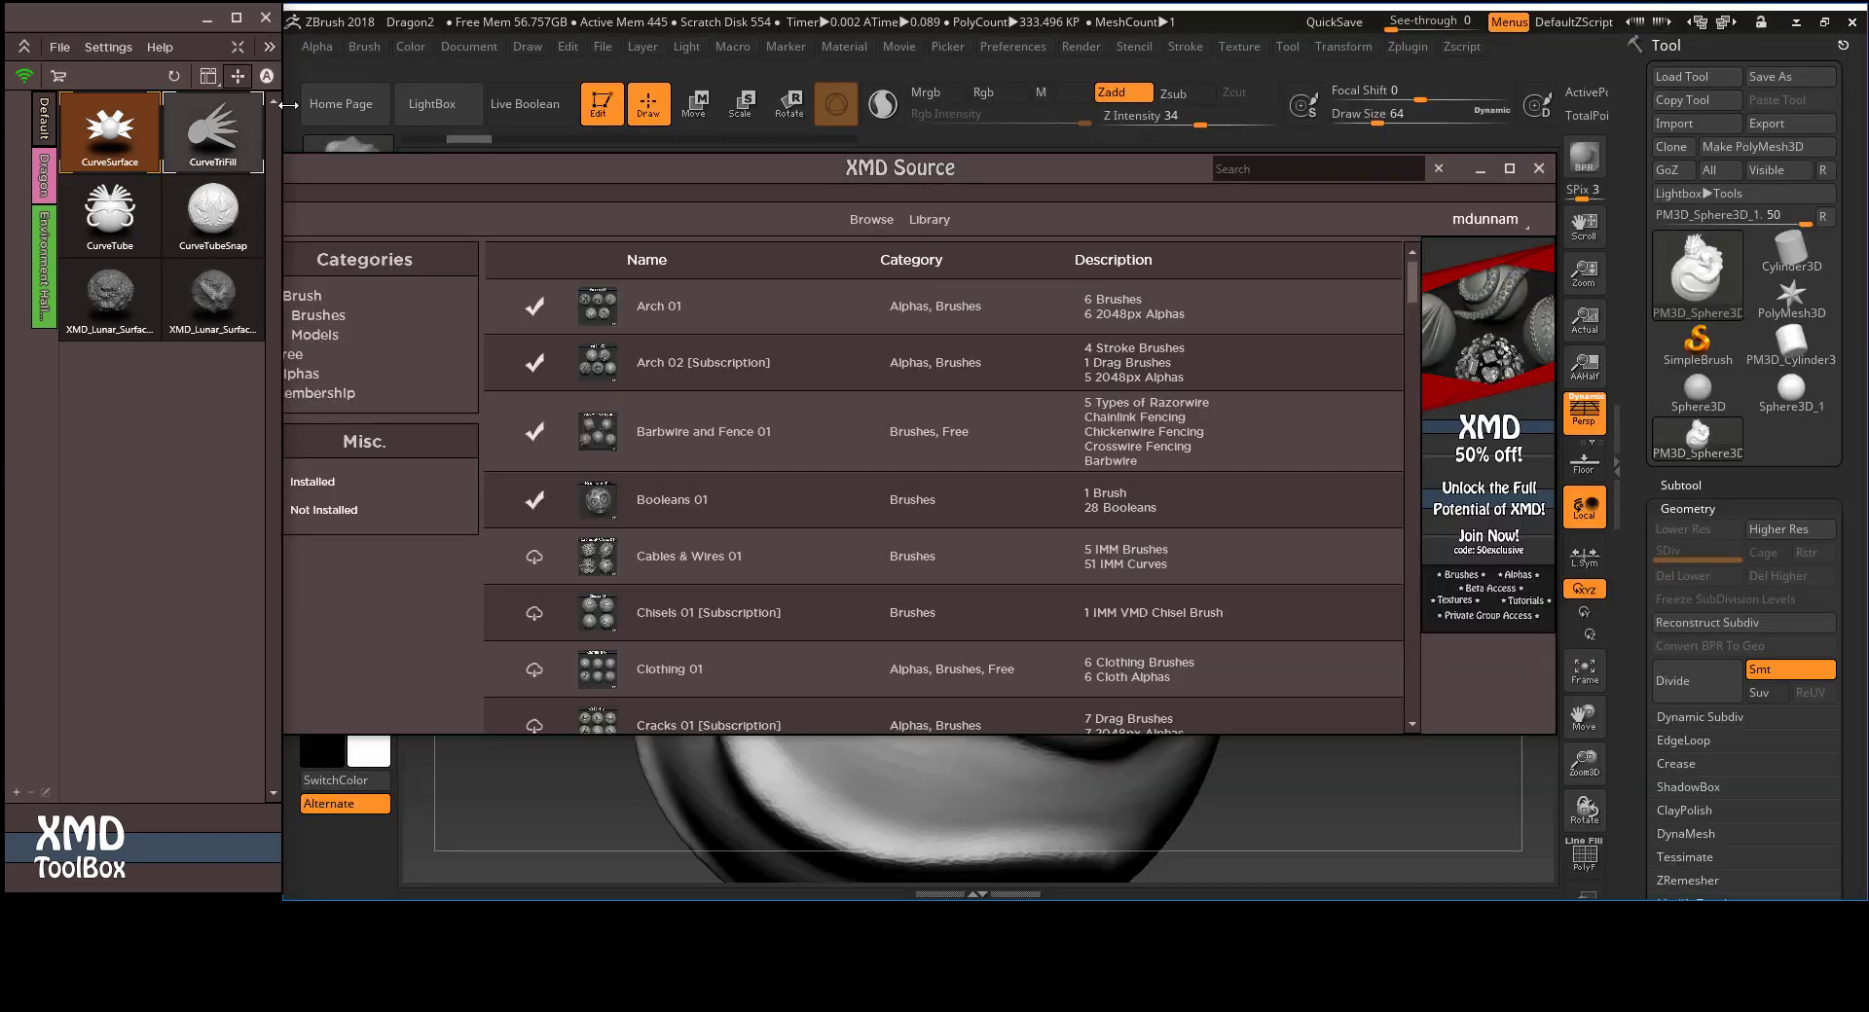
{"action": "left_click", "coordinate": [270, 46]}
{"action": "left_click", "coordinate": [269, 46]}
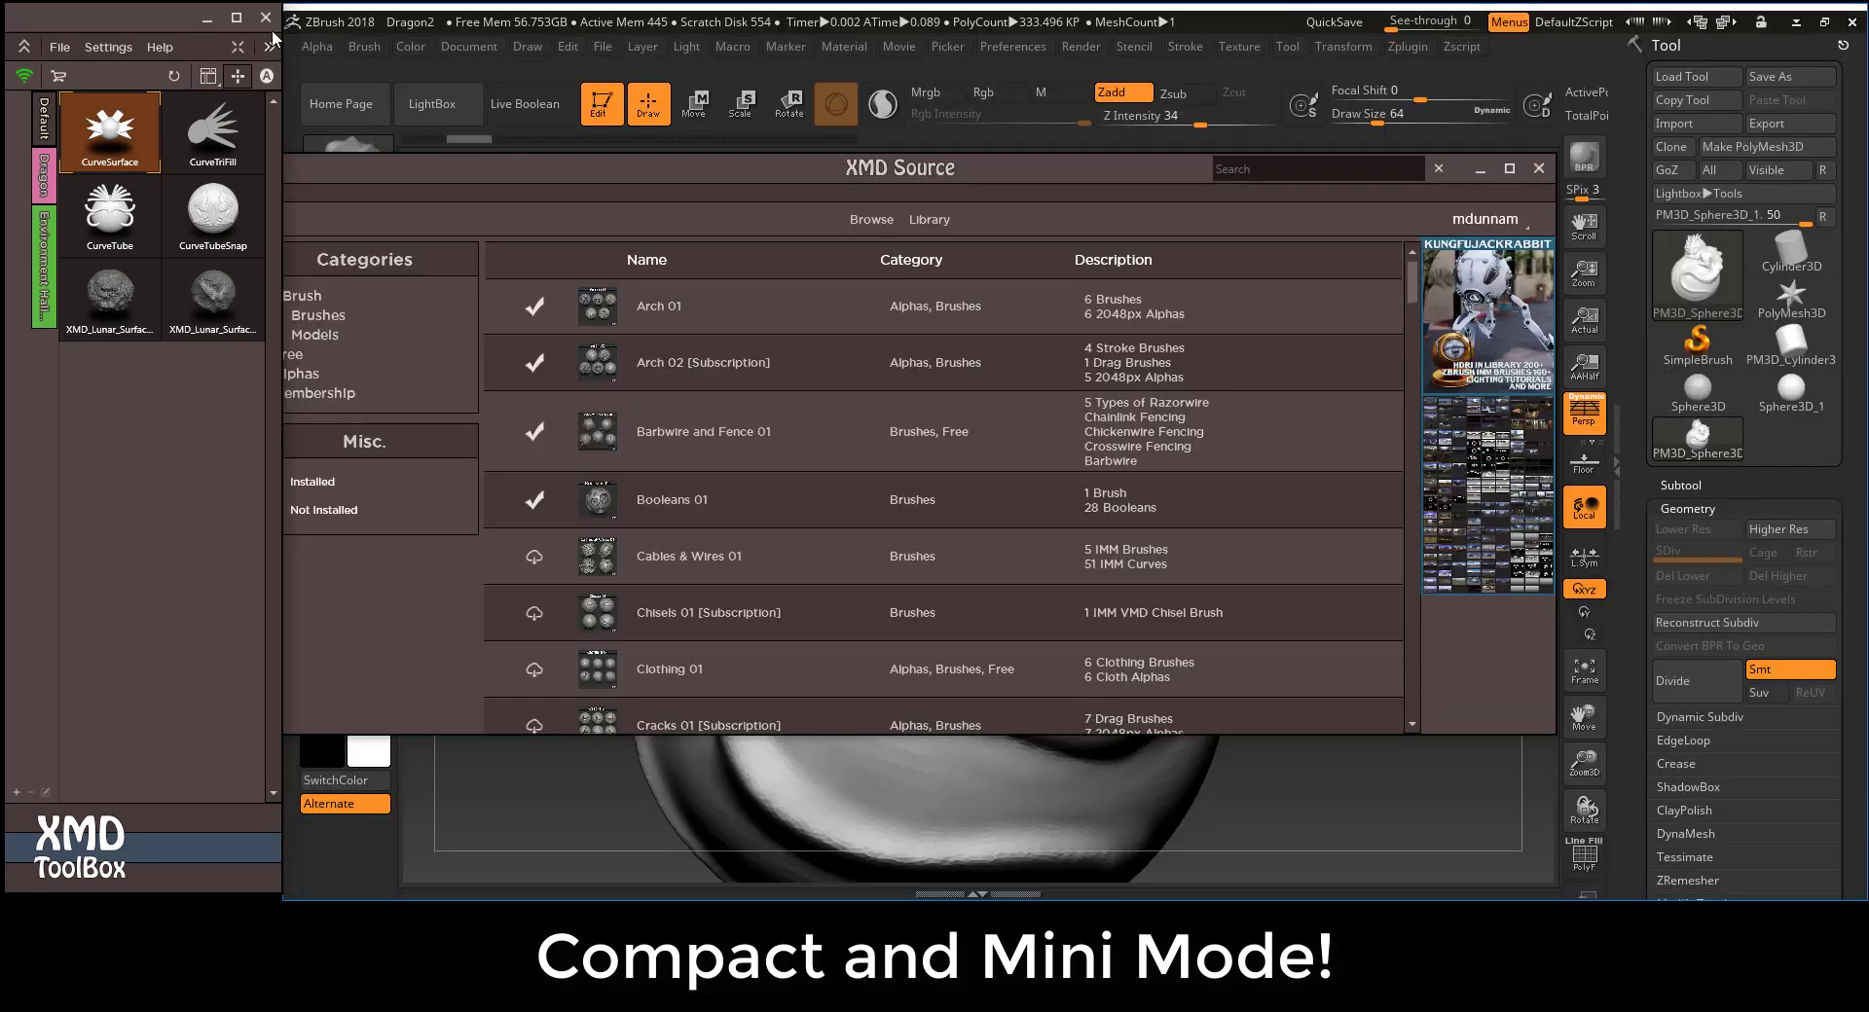
{"action": "left_click", "coordinate": [269, 48]}
{"action": "left_click", "coordinate": [1841, 48]}
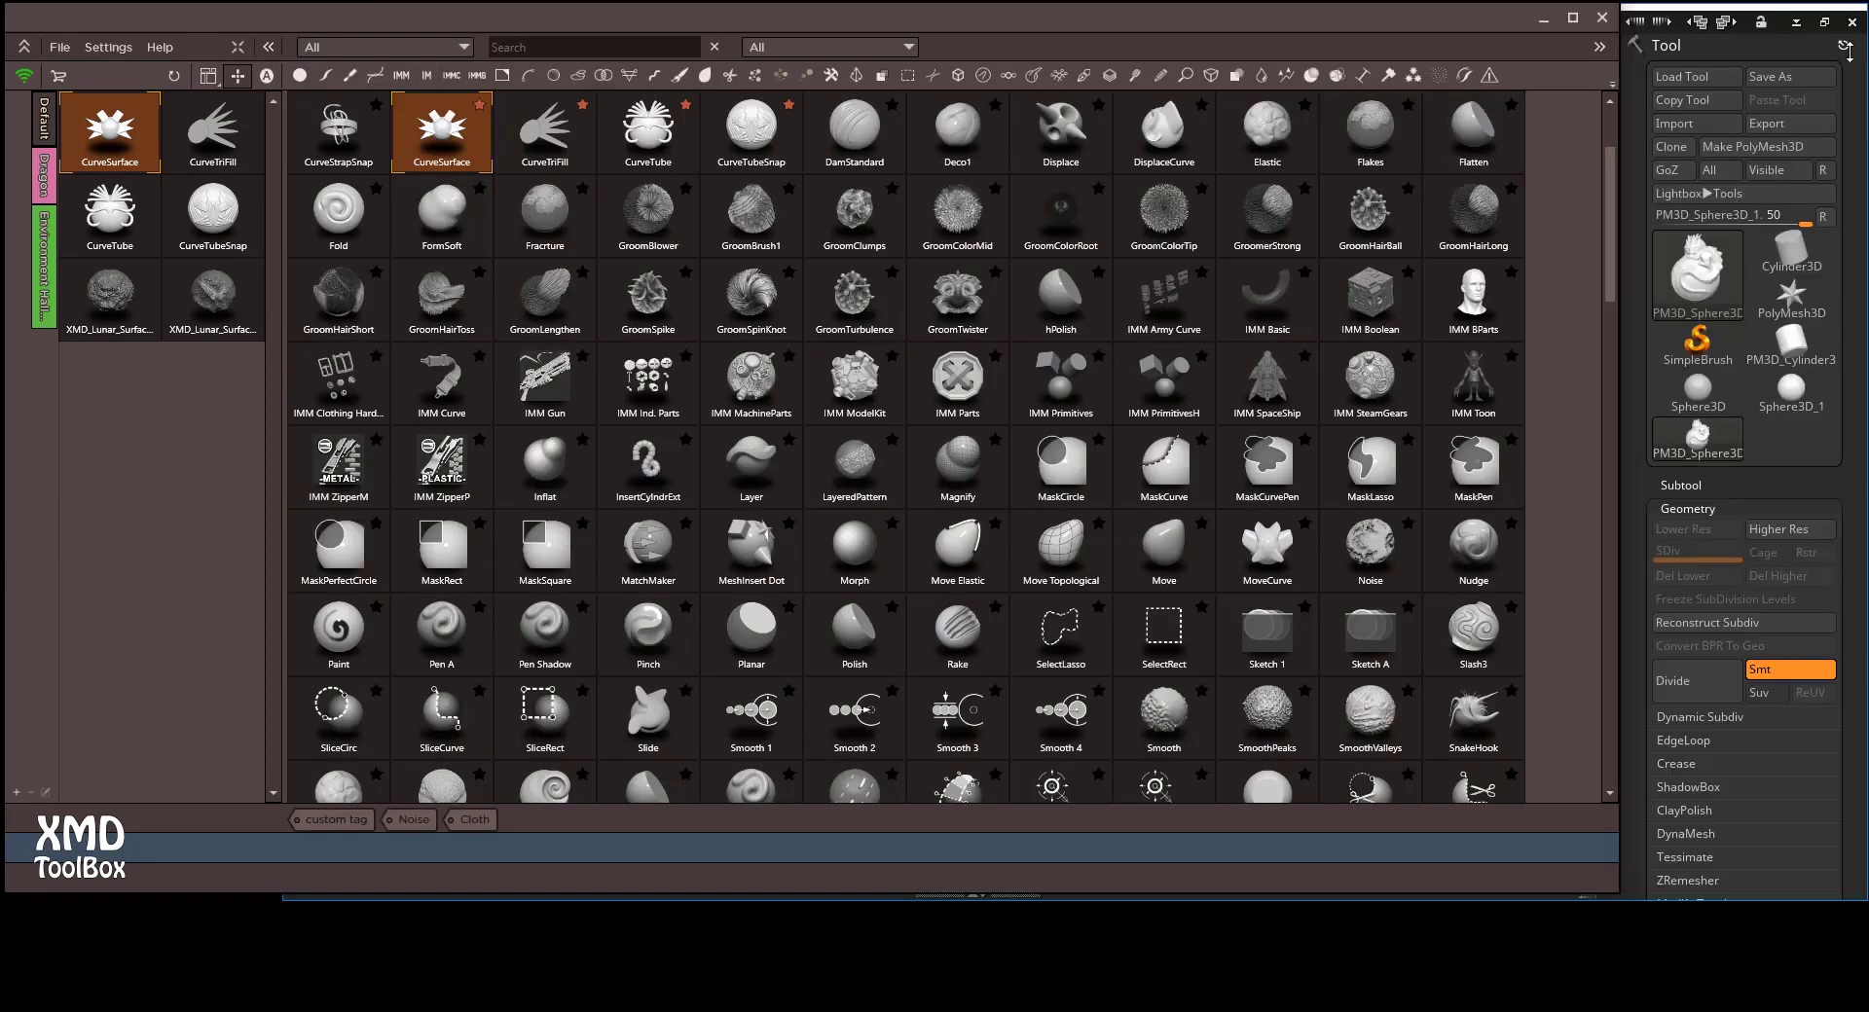
{"action": "left_click", "coordinate": [269, 48]}
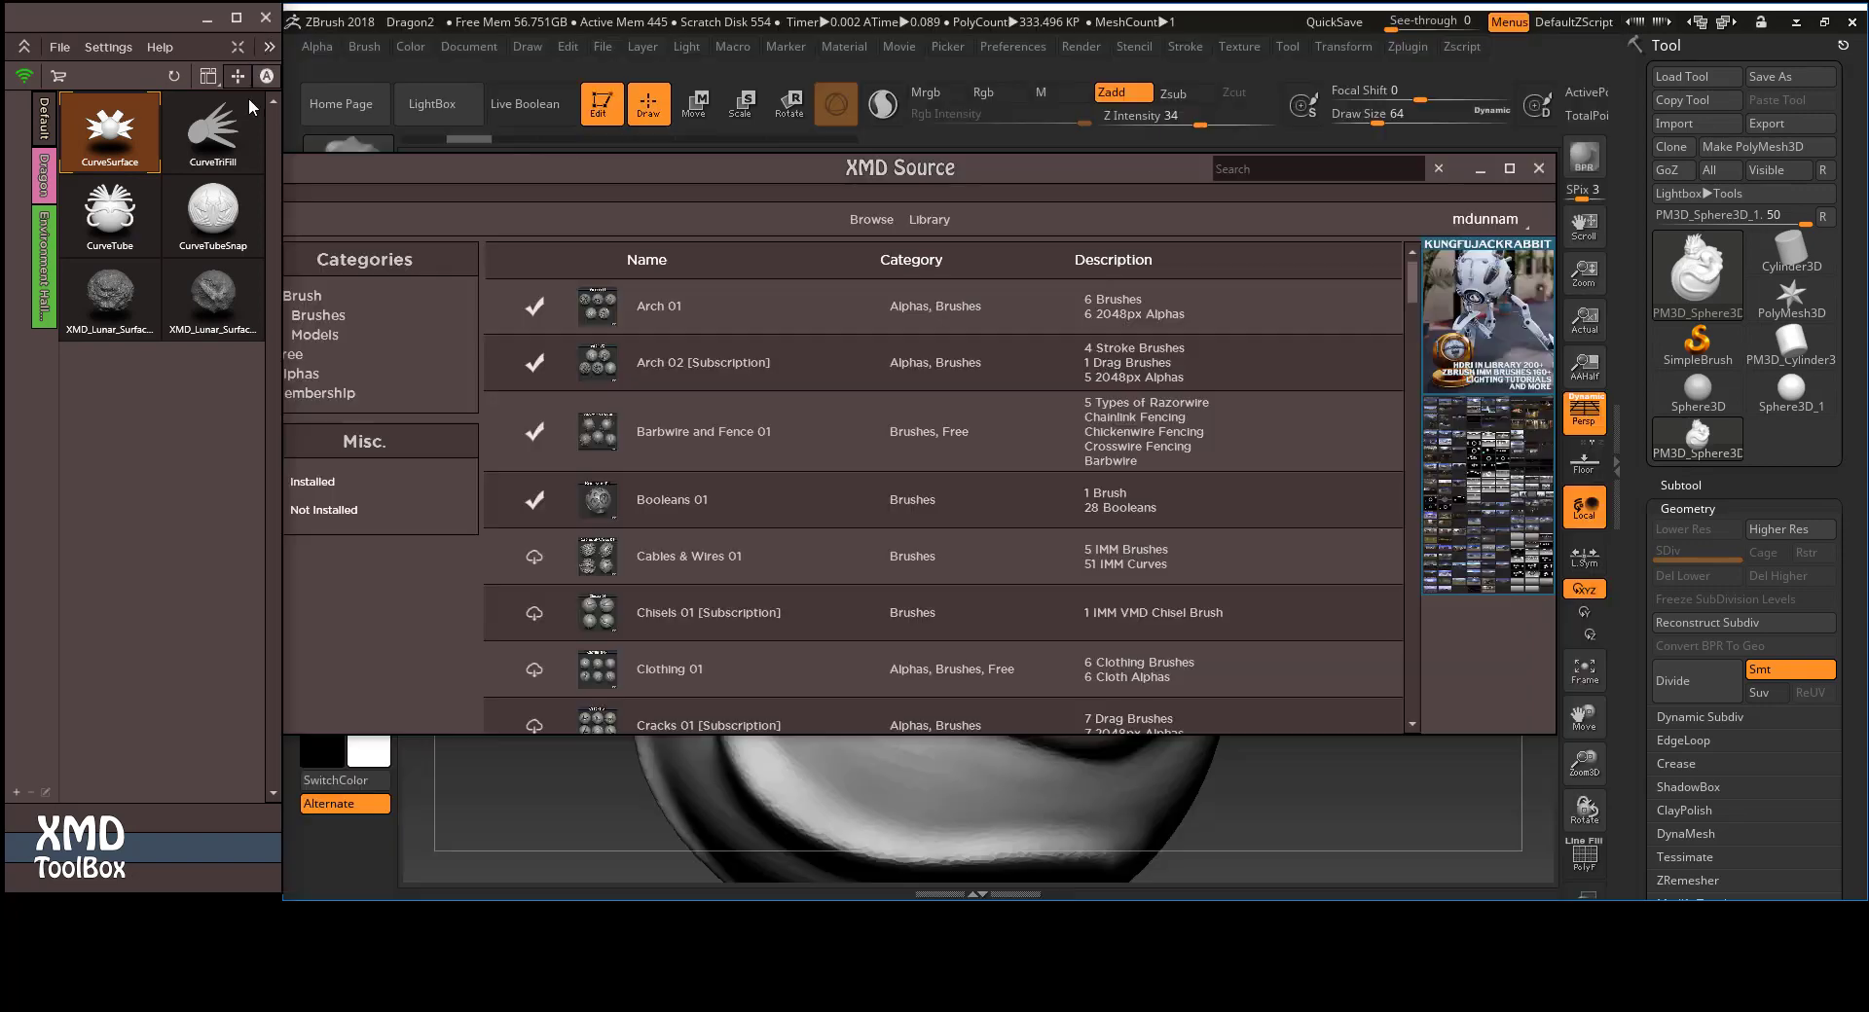
{"action": "left_click", "coordinate": [237, 48]}
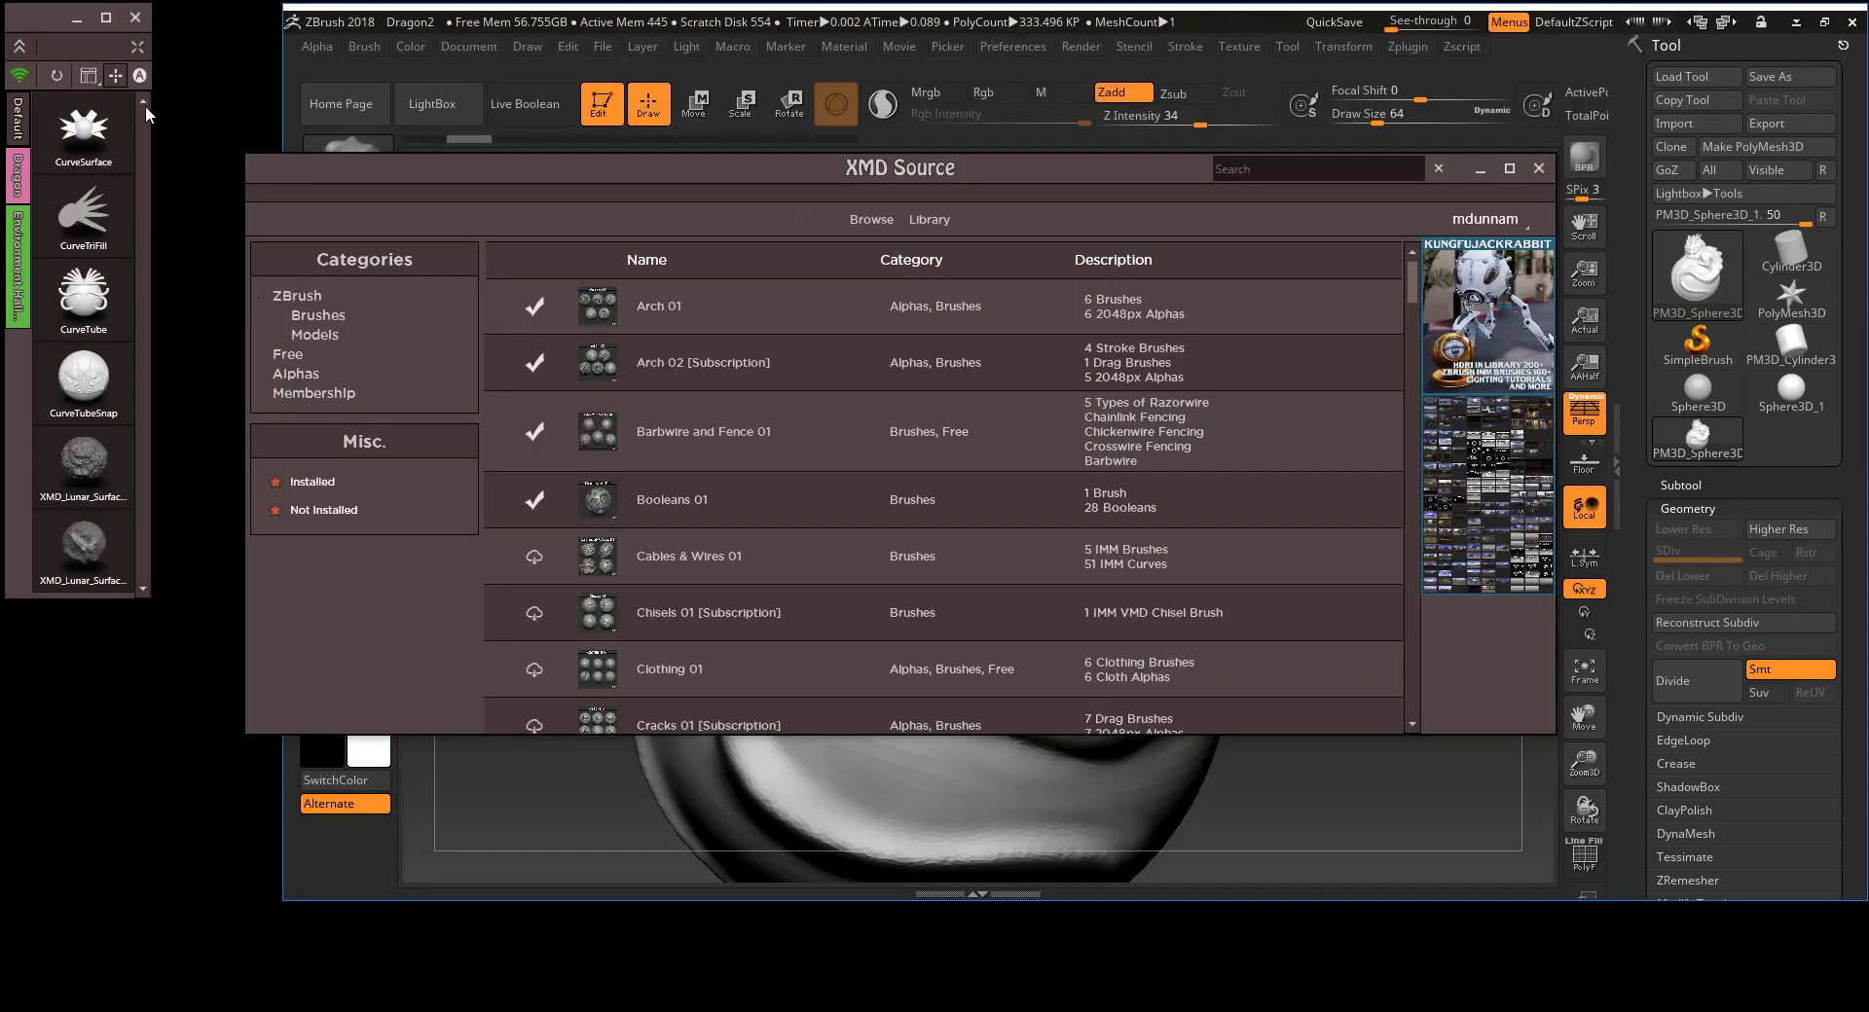
{"action": "left_click", "coordinate": [137, 47]}
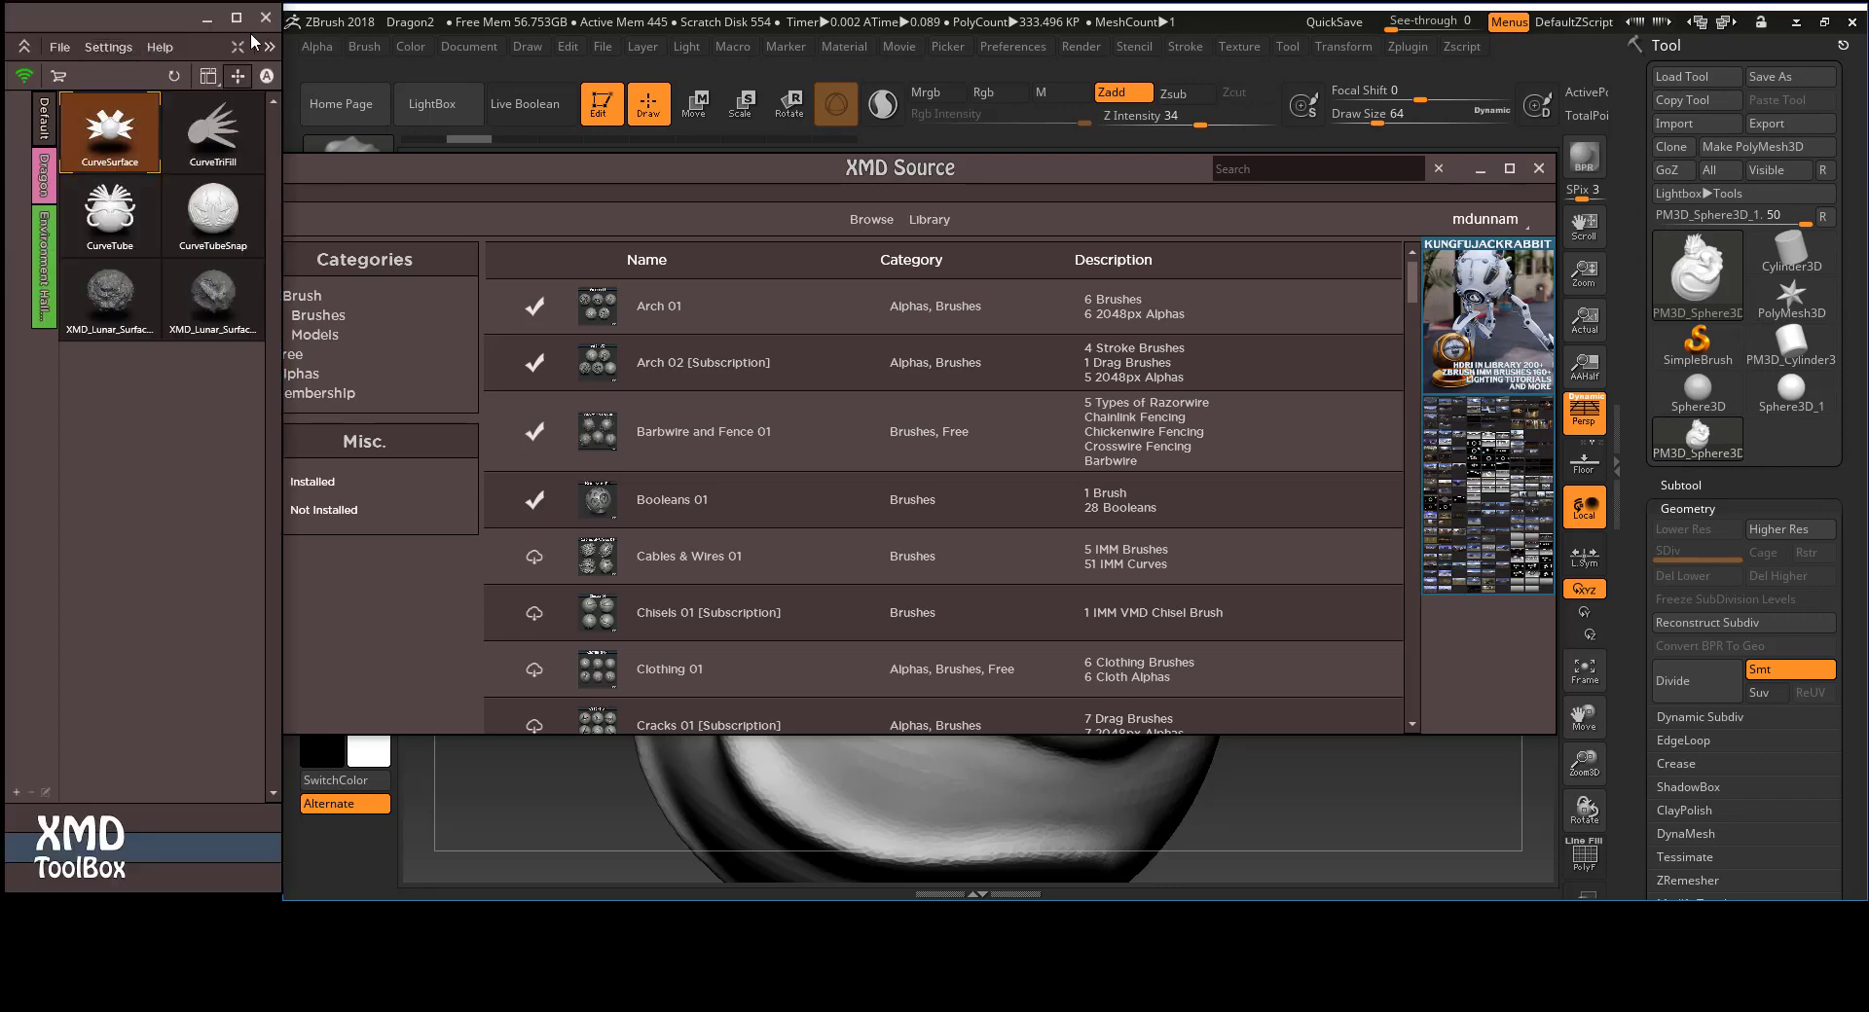
- Close XMD Source, load XMD_Wood_Bark_01 from the Dragon set, and subdivide the dragon mesh
{"action": "left_click", "coordinate": [1538, 169]}
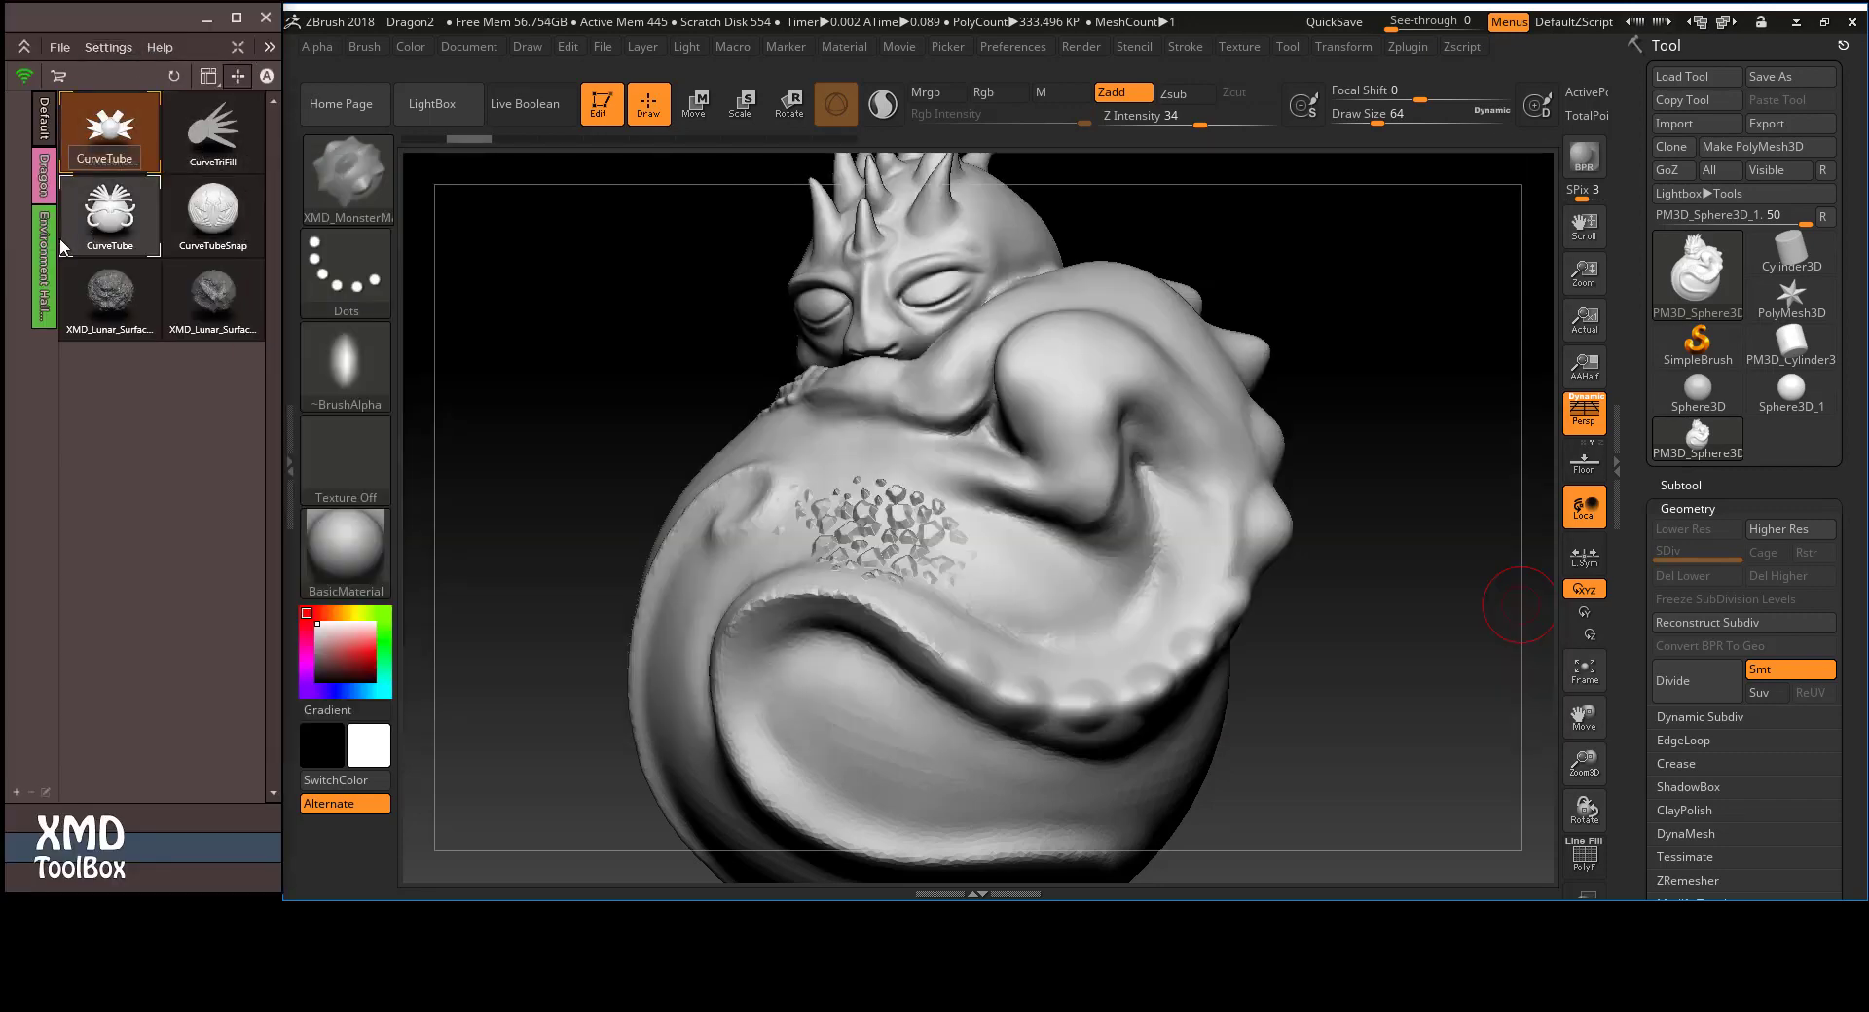
{"action": "left_click", "coordinate": [44, 175]}
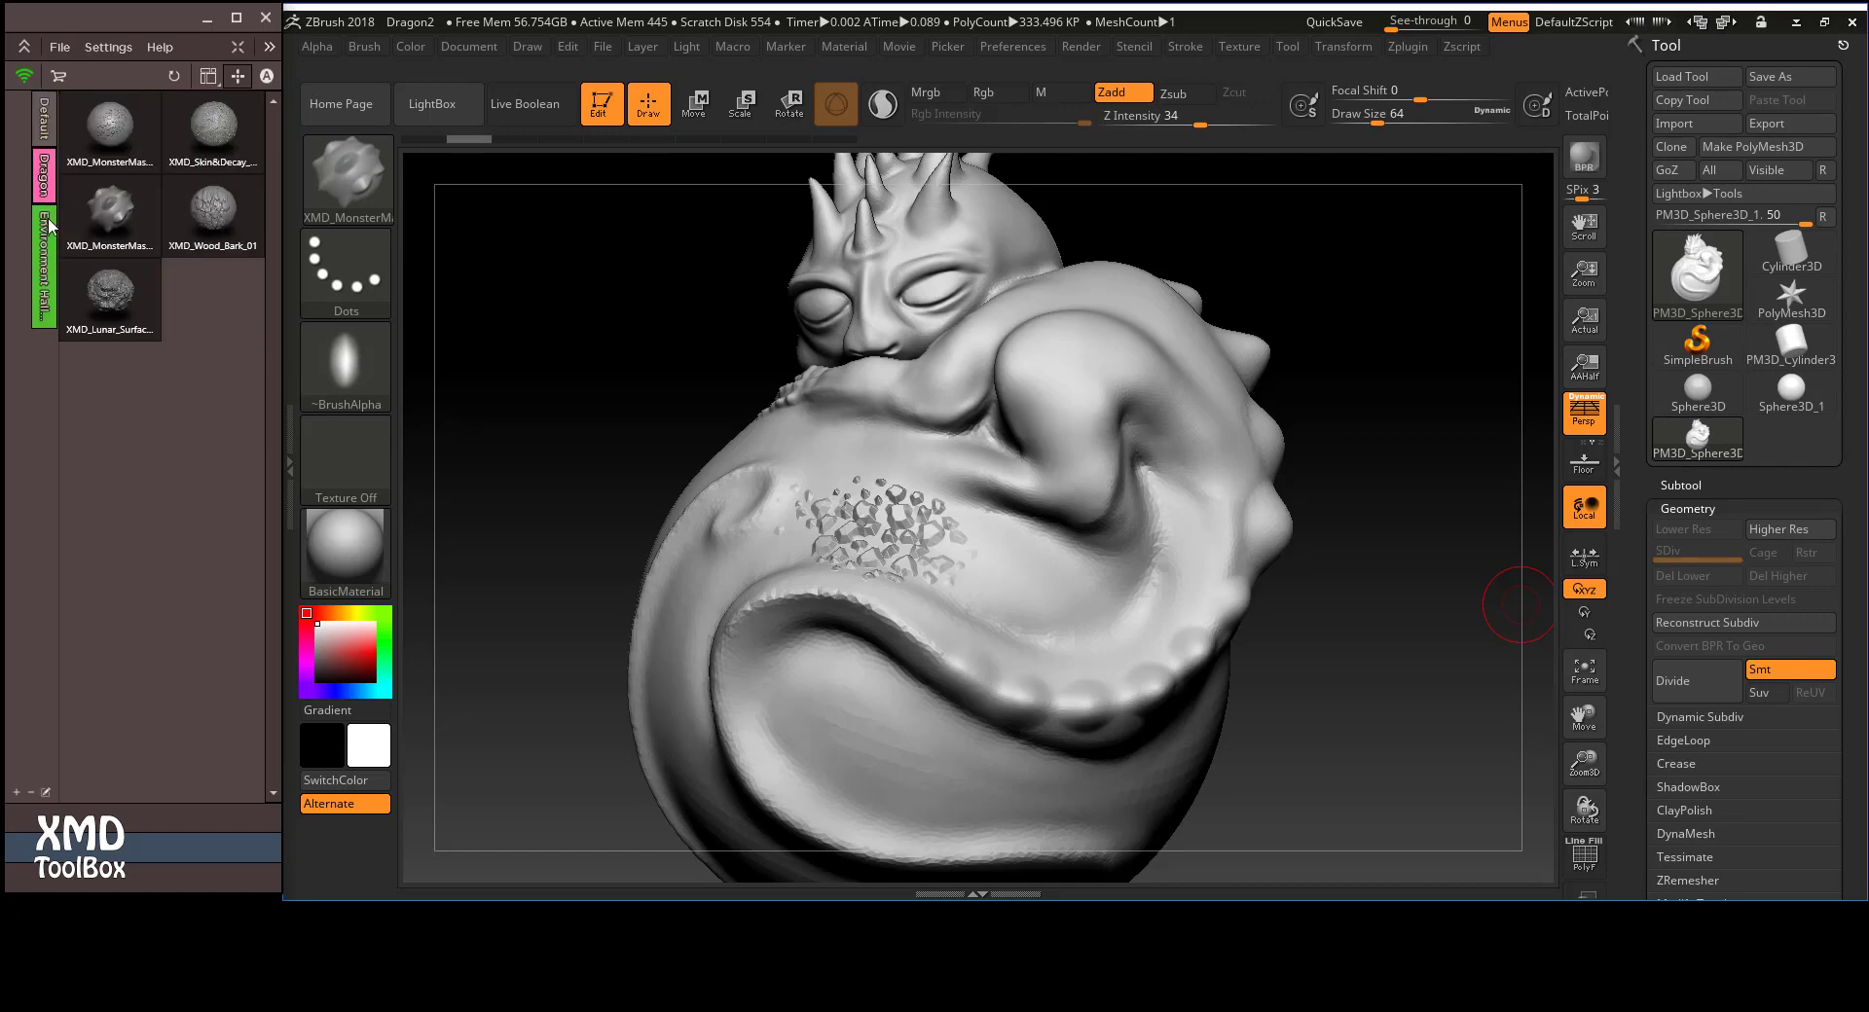
{"action": "left_click", "coordinate": [223, 225]}
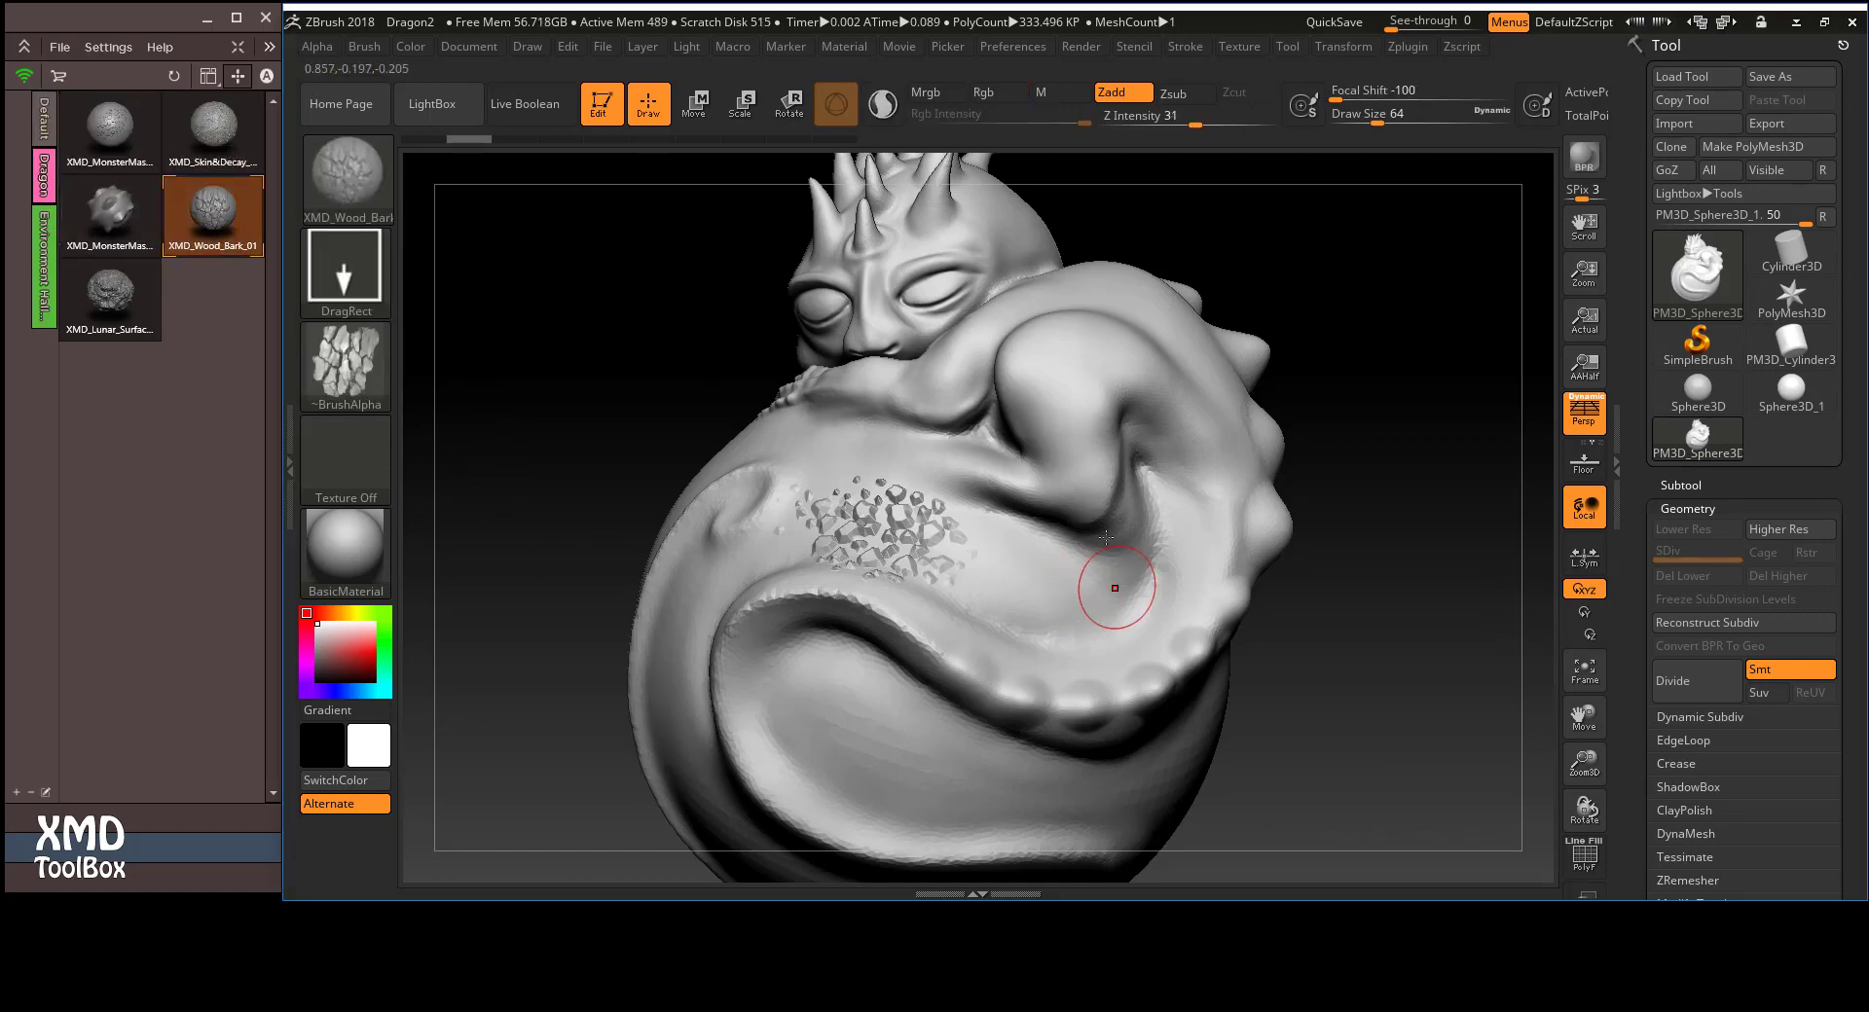
{"action": "left_click", "coordinate": [1708, 681]}
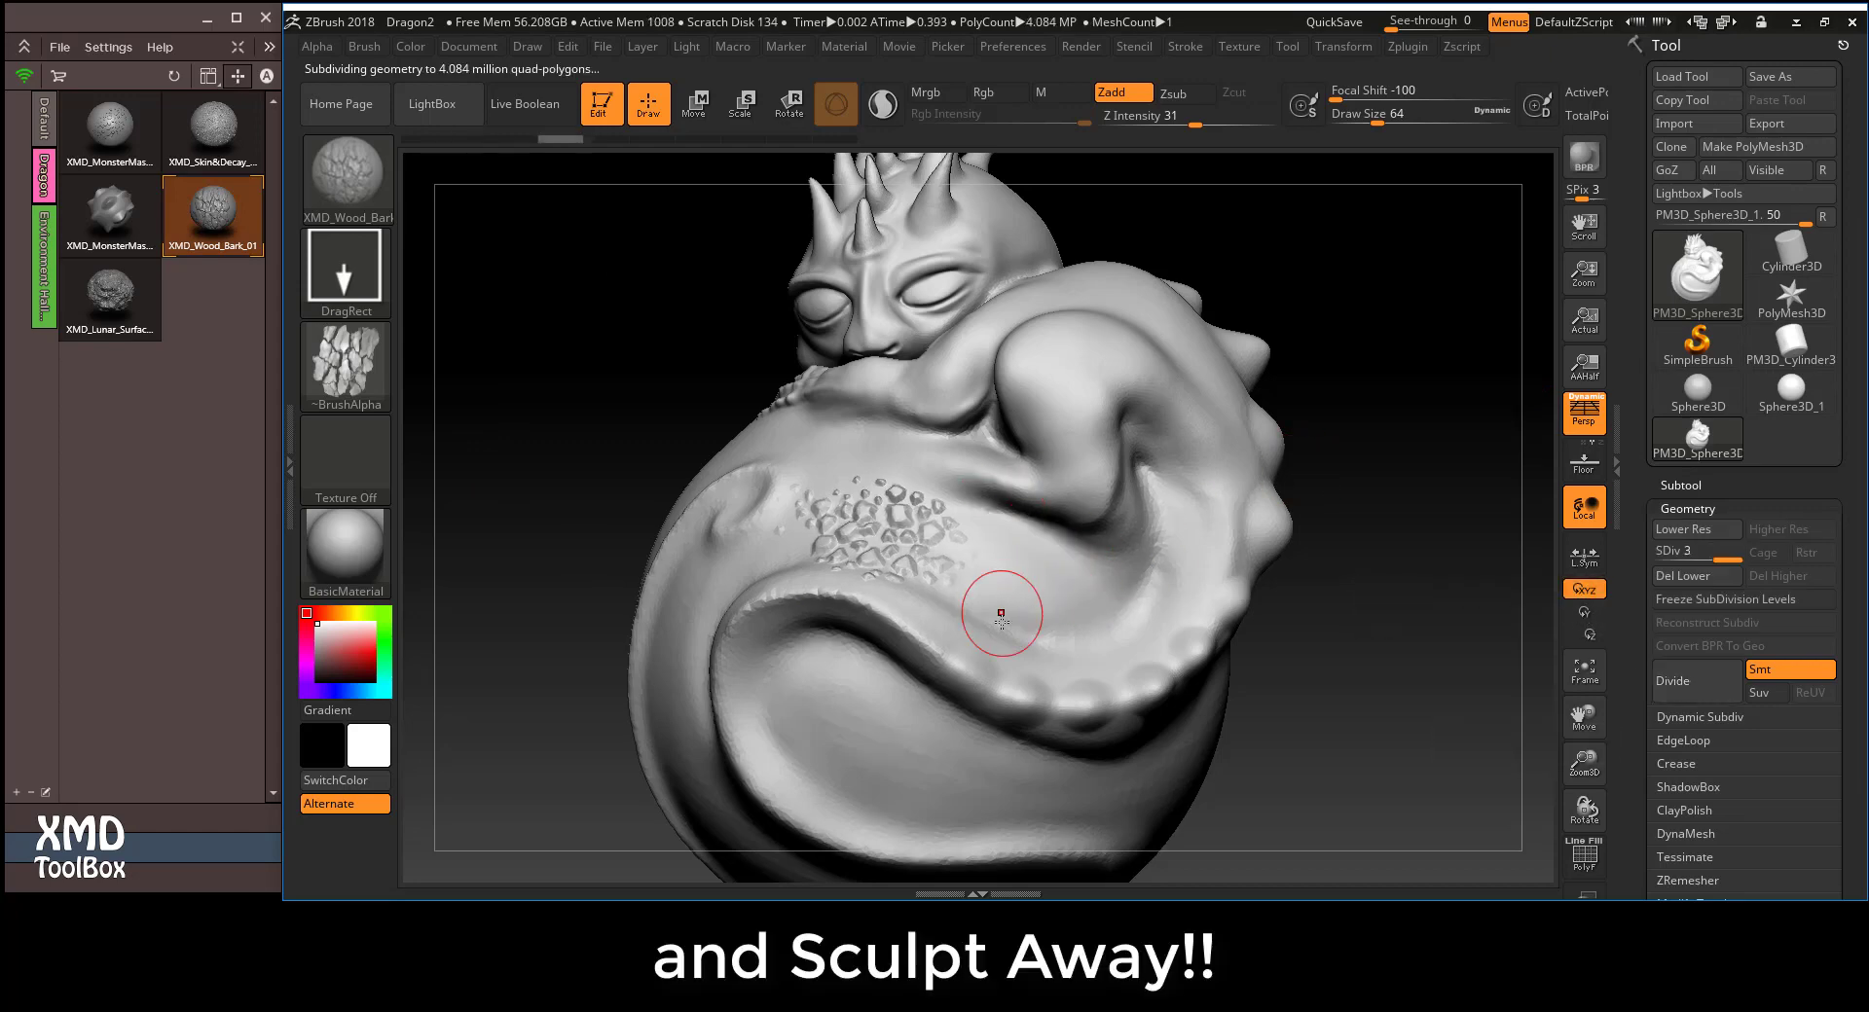
- Stamp a wood-bark scale patch on the dragon's upper arm, undoing the misplaced side stamps
{"action": "mouse_move", "coordinate": [1002, 623]}
{"action": "left_mouse_down"}
{"action": "mouse_move", "coordinate": [1081, 661]}
{"action": "mouse_move", "coordinate": [1174, 631]}
{"action": "left_mouse_up"}
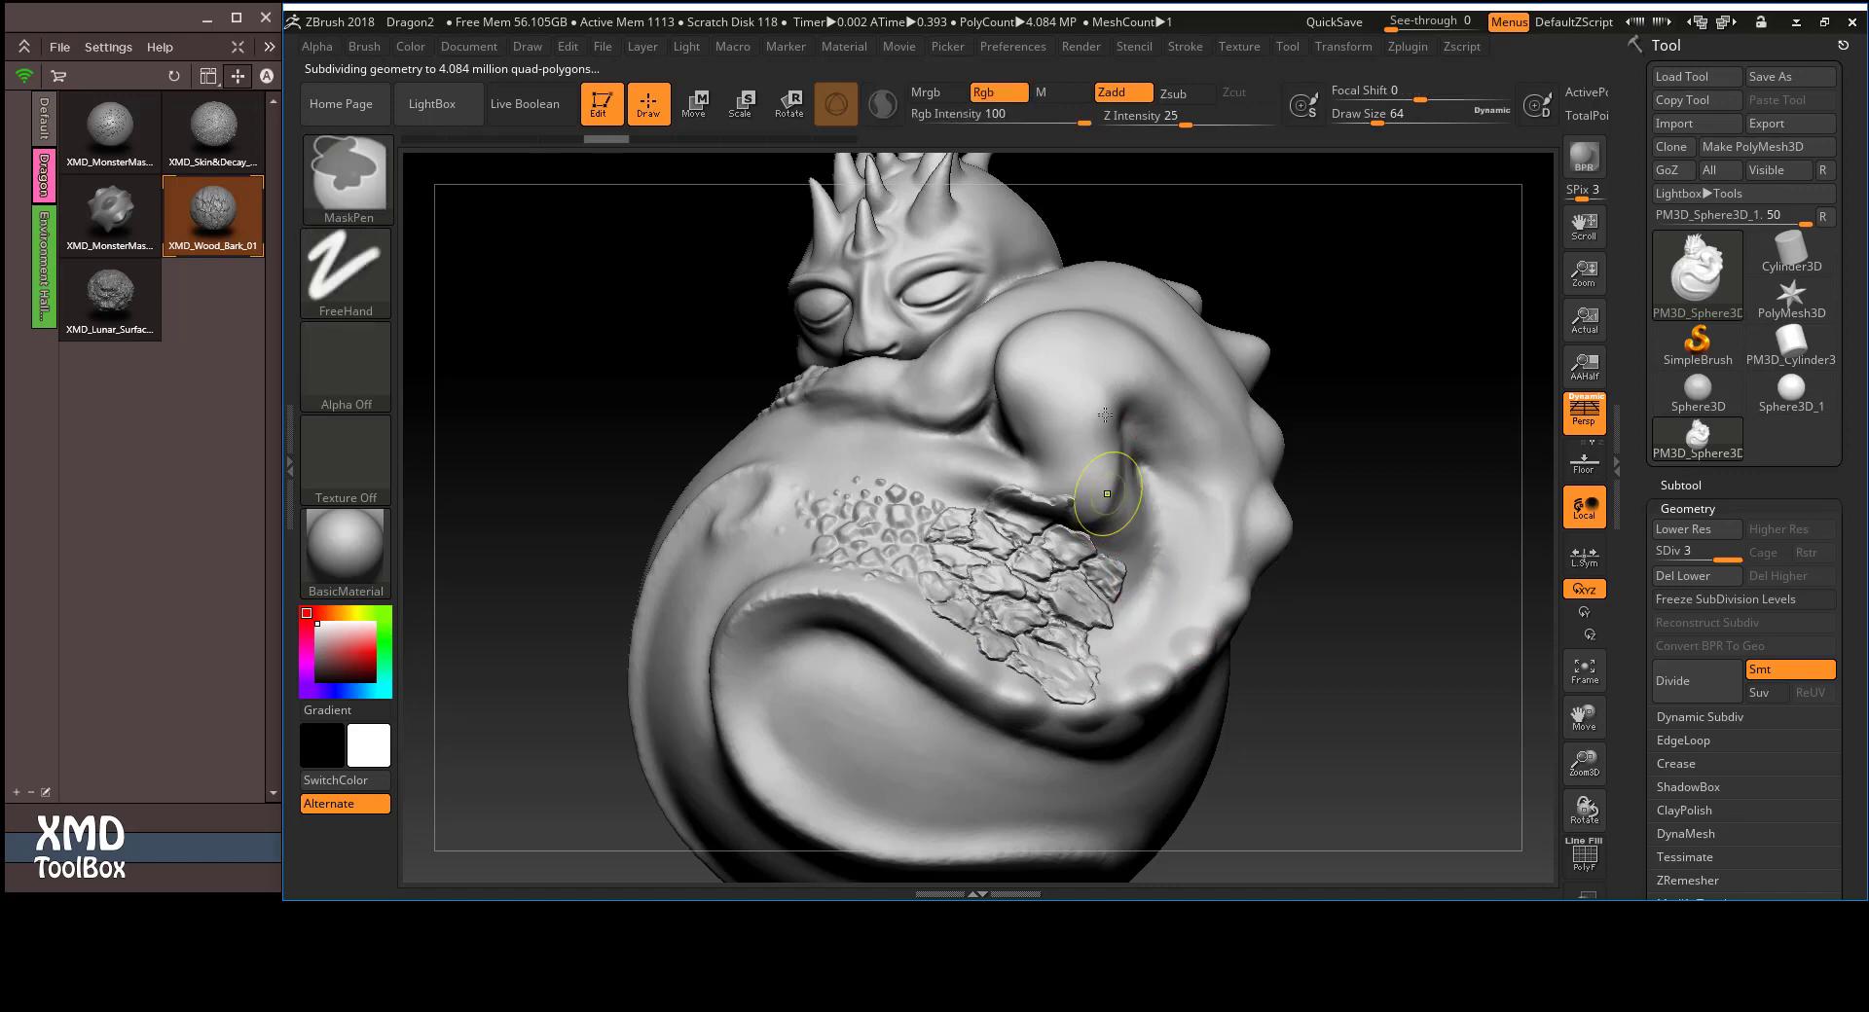
{"action": "key", "text": "ctrl+z"}
{"action": "mouse_move", "coordinate": [1076, 354]}
{"action": "left_mouse_down"}
{"action": "mouse_move", "coordinate": [1005, 428]}
{"action": "mouse_move", "coordinate": [1158, 360]}
{"action": "mouse_move", "coordinate": [1075, 374]}
{"action": "mouse_move", "coordinate": [1090, 367]}
{"action": "left_mouse_up"}
{"action": "left_click", "coordinate": [110, 214]}
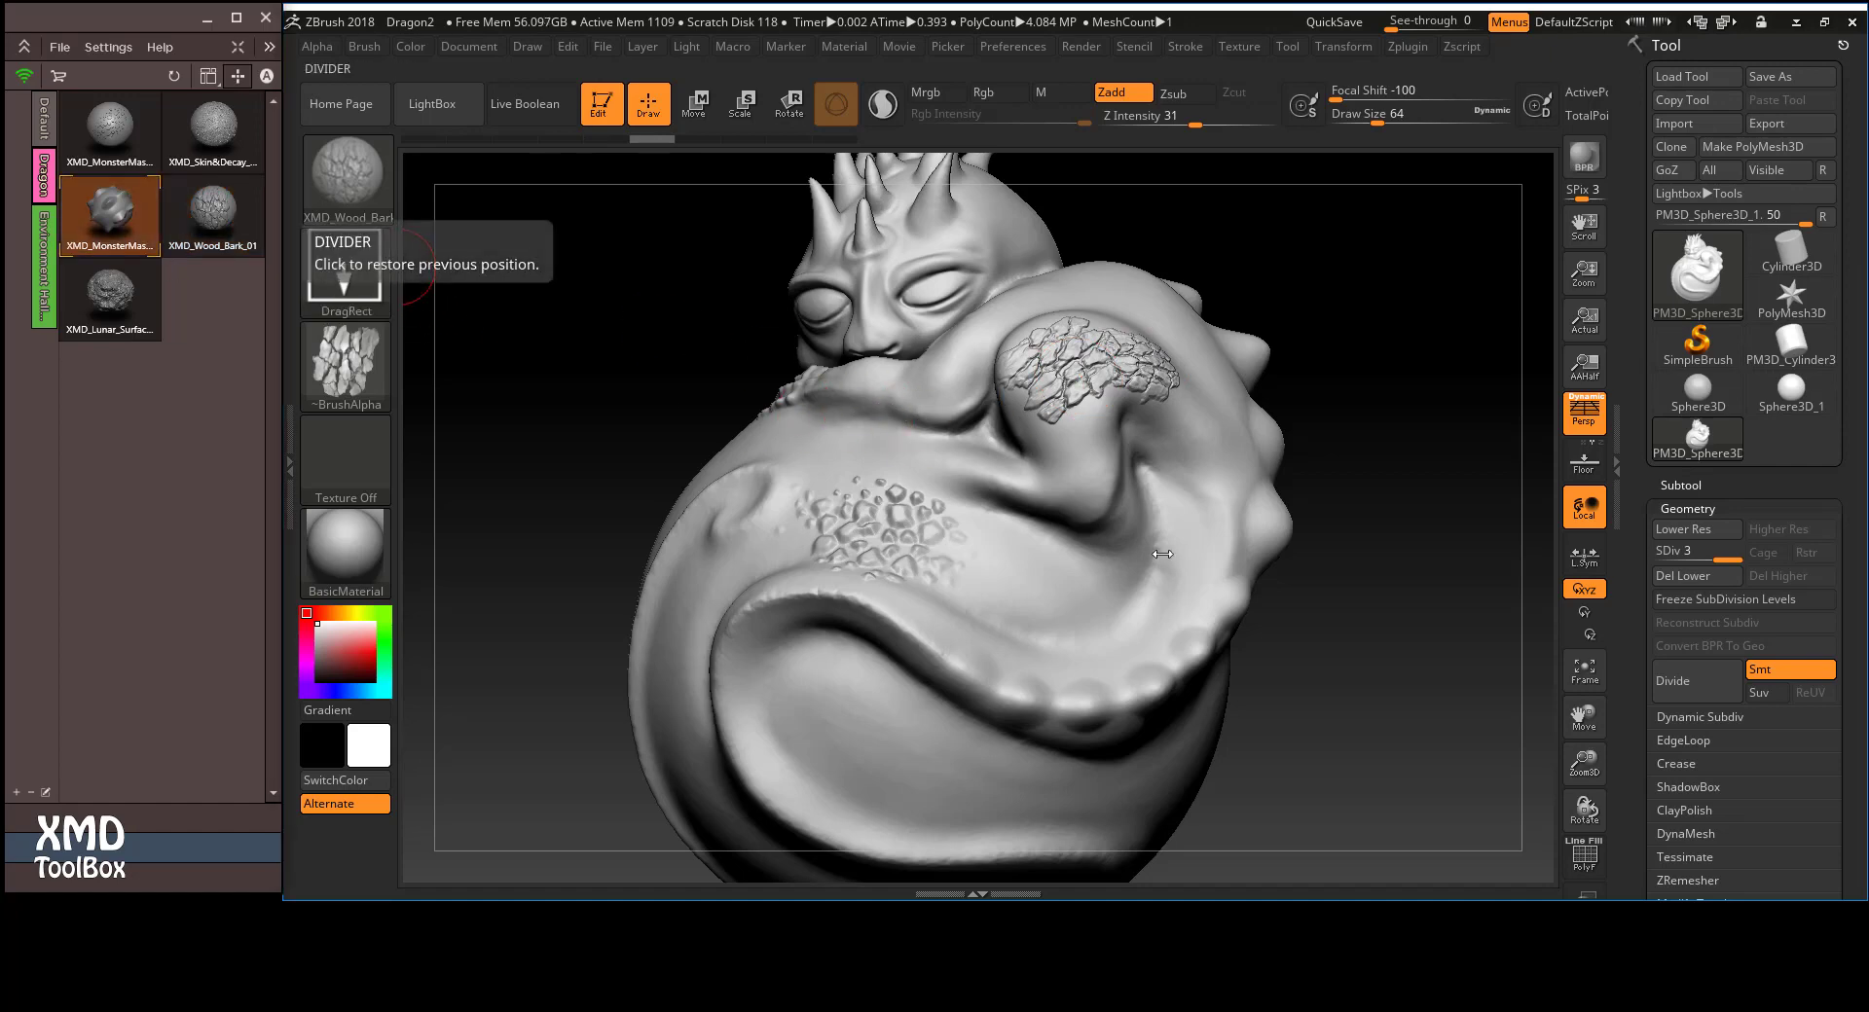
{"action": "left_click_drag", "start_coordinate": [1224, 587], "coordinate": [1199, 635]}
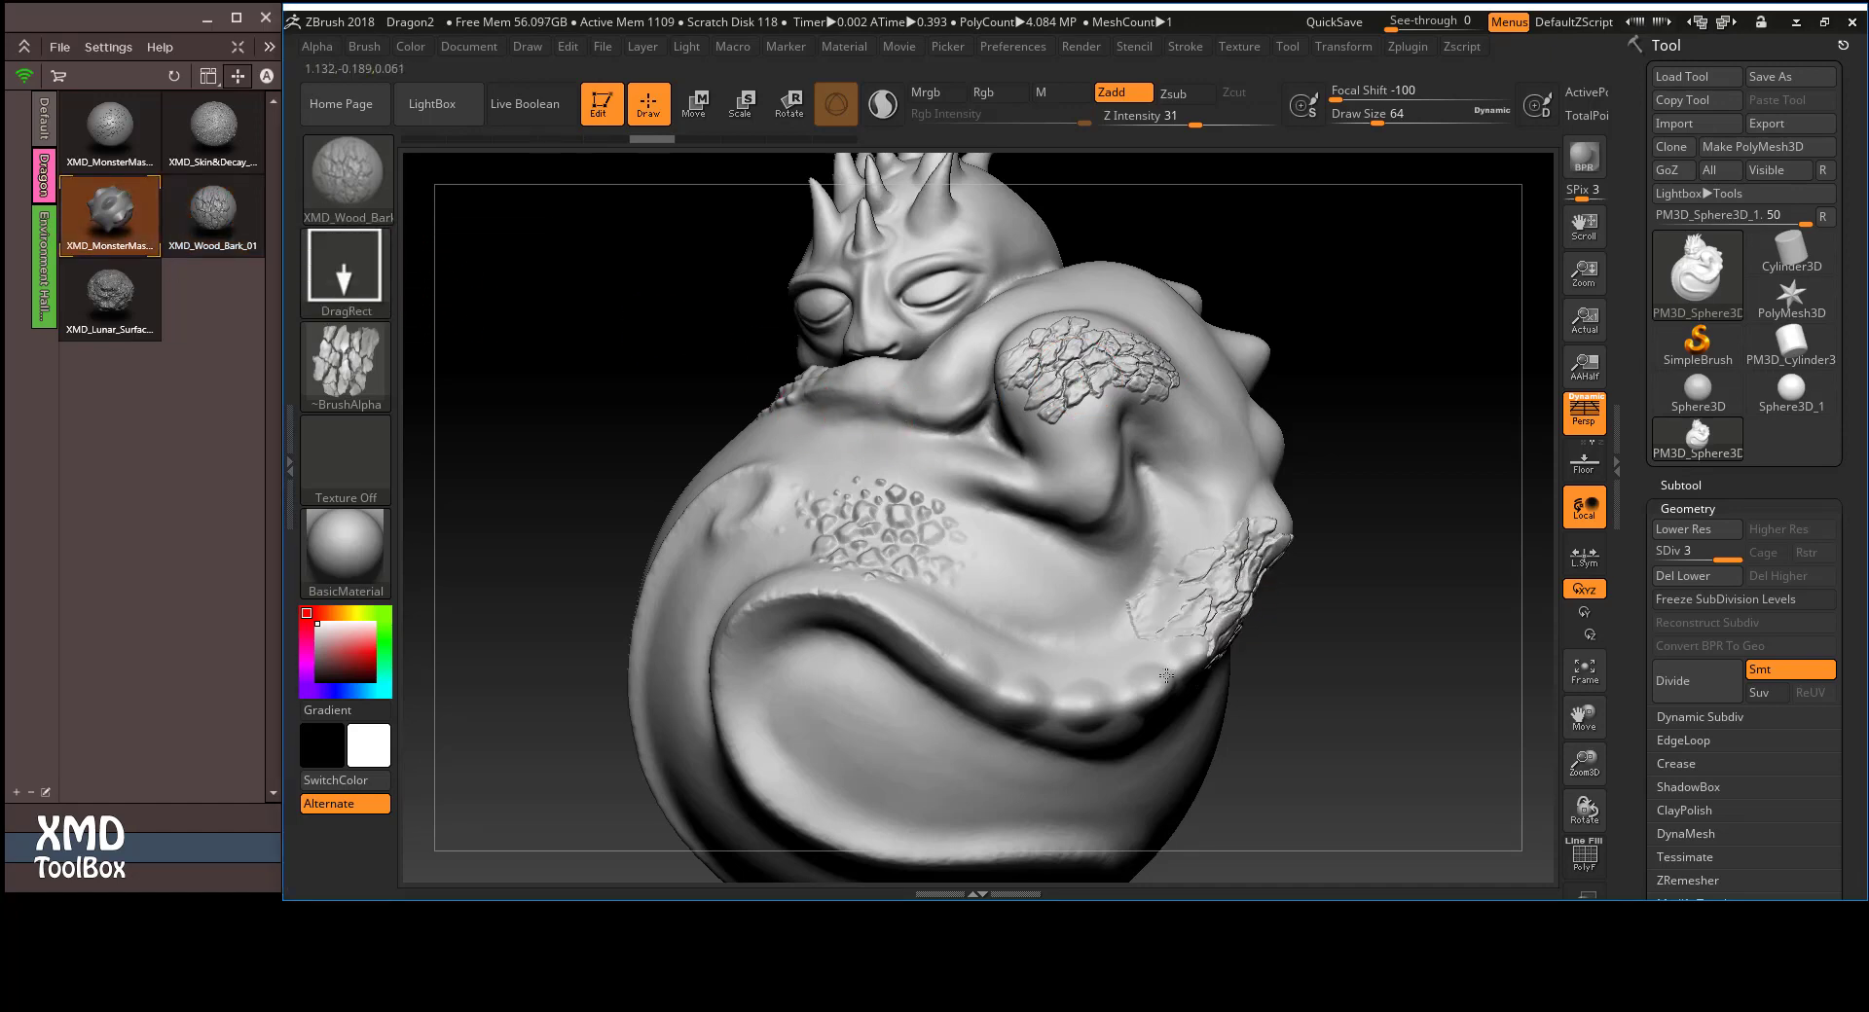
{"action": "key", "text": "ctrl+z"}
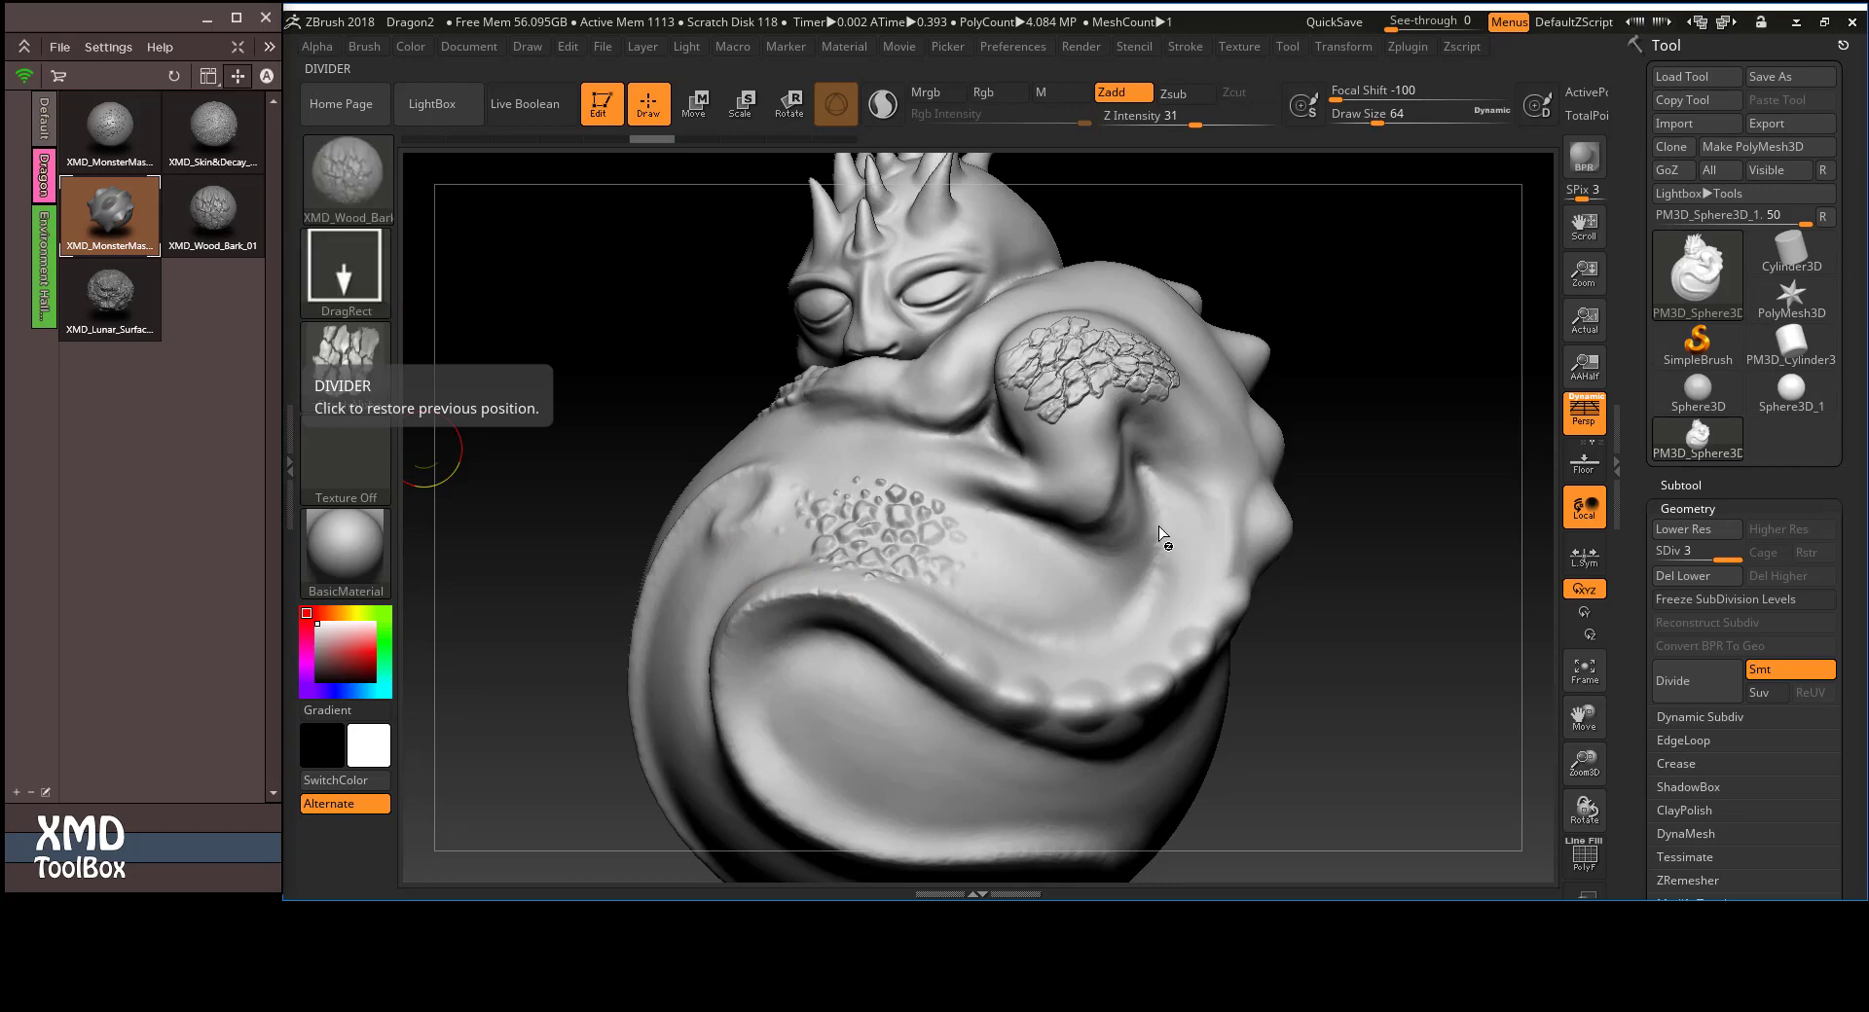
- Add rows of round bumps with the MonsterMask brushes along the tentacle and over the bark scales
{"action": "left_click", "coordinate": [83, 214]}
{"action": "mouse_move", "coordinate": [1183, 670]}
{"action": "left_mouse_down"}
{"action": "mouse_move", "coordinate": [1102, 703]}
{"action": "mouse_move", "coordinate": [1017, 702]}
{"action": "mouse_move", "coordinate": [794, 591]}
{"action": "mouse_move", "coordinate": [745, 597]}
{"action": "mouse_move", "coordinate": [711, 637]}
{"action": "left_mouse_up"}
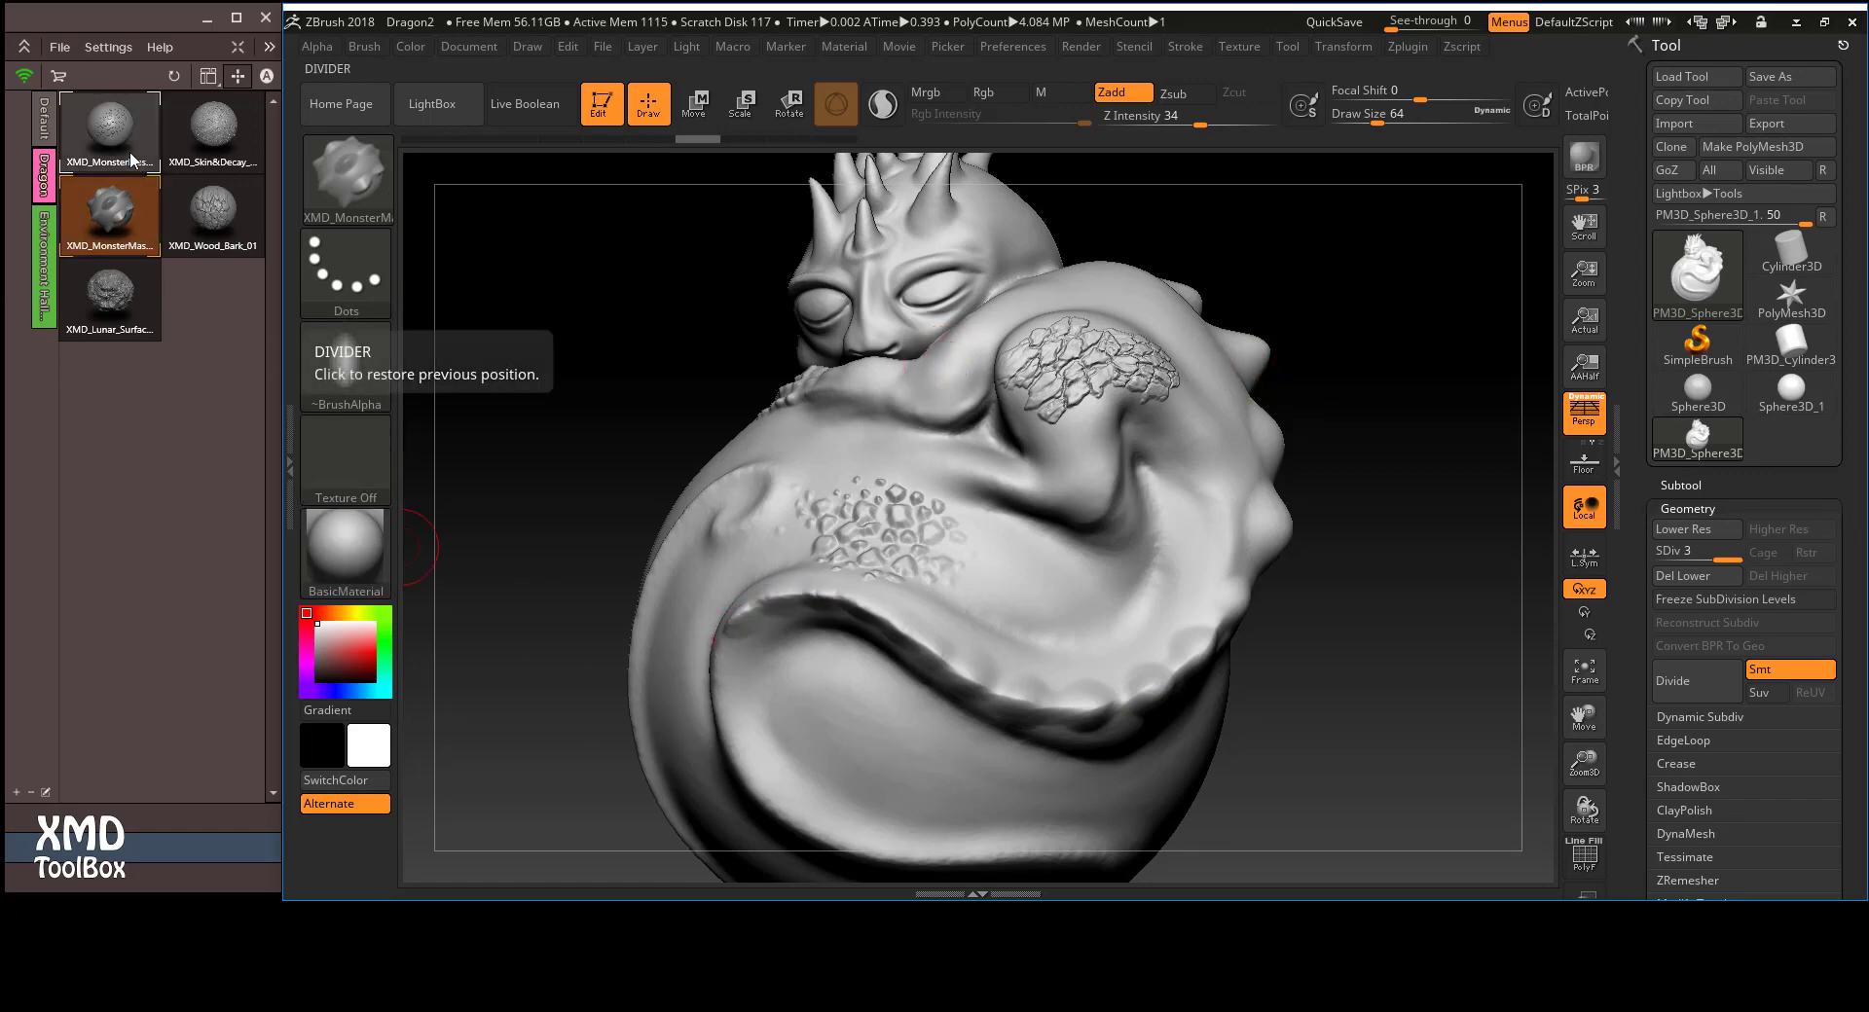
{"action": "left_click", "coordinate": [110, 131]}
{"action": "left_click_drag", "start_coordinate": [1045, 464], "coordinate": [1108, 543]}
{"action": "left_click_drag", "start_coordinate": [1041, 420], "coordinate": [1066, 458]}
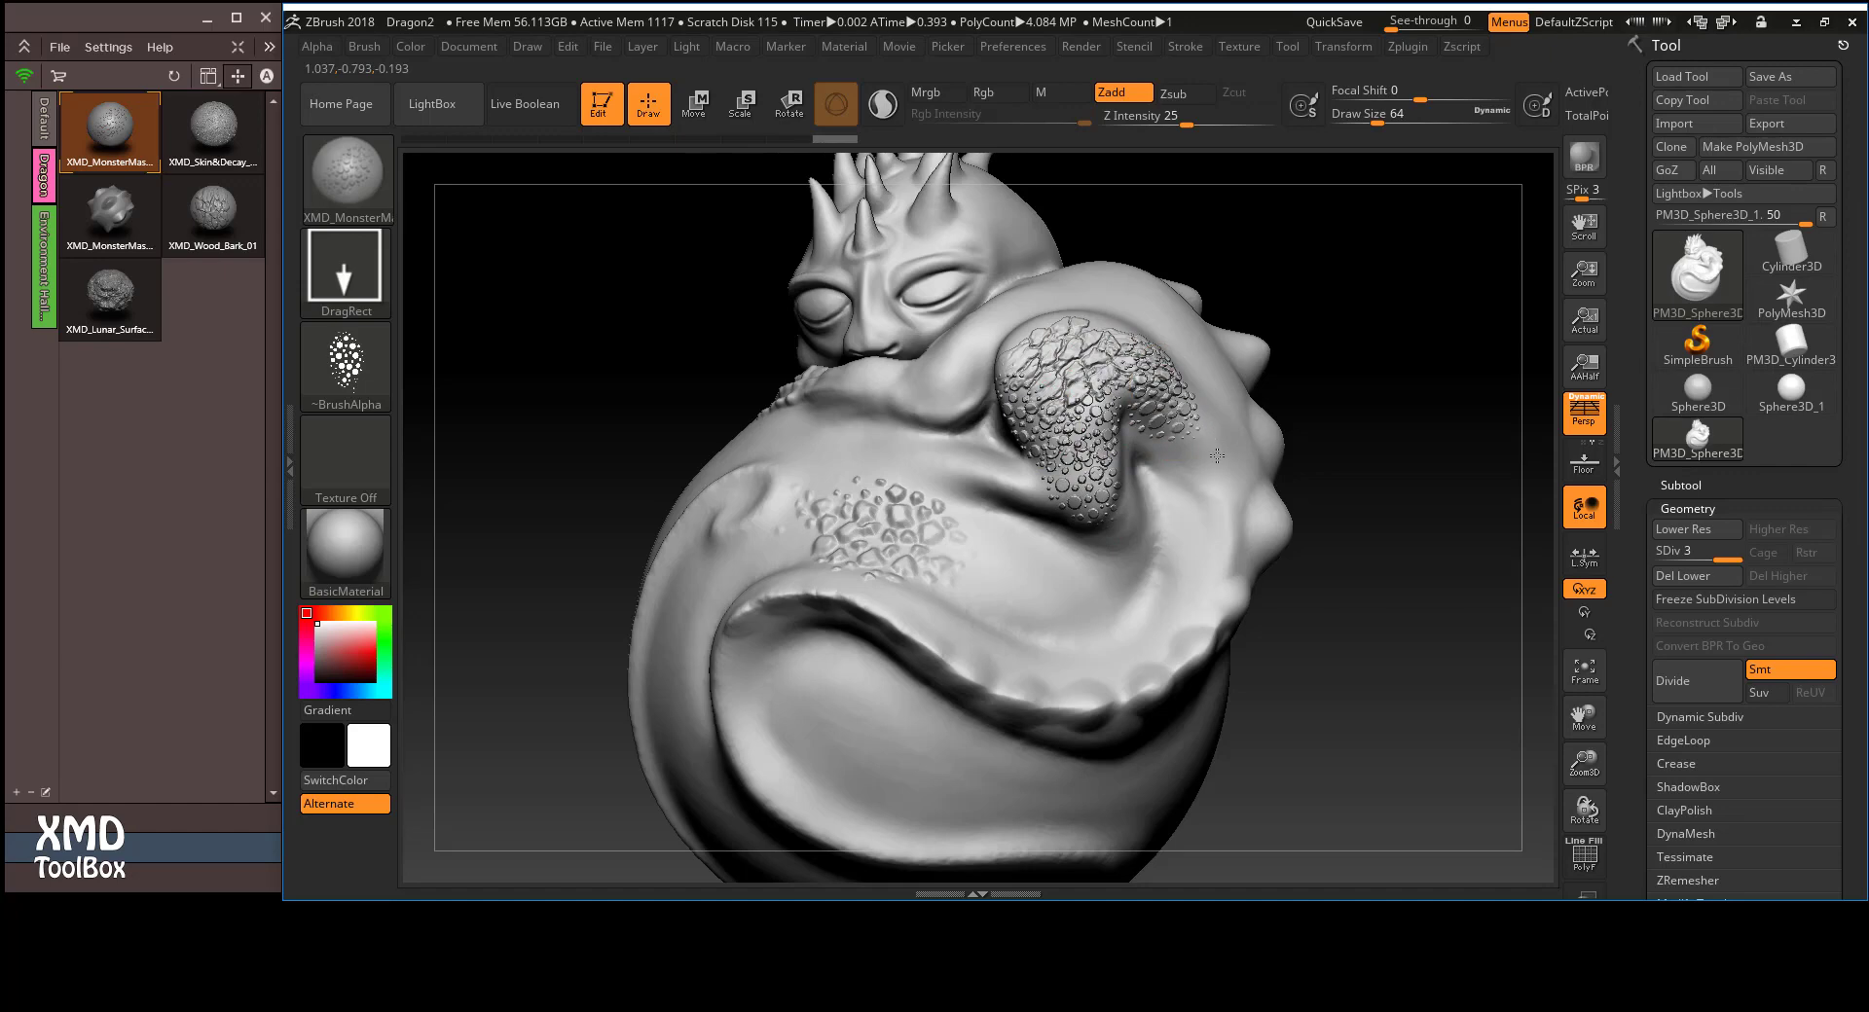
{"action": "left_click_drag", "start_coordinate": [1213, 440], "coordinate": [1234, 481]}
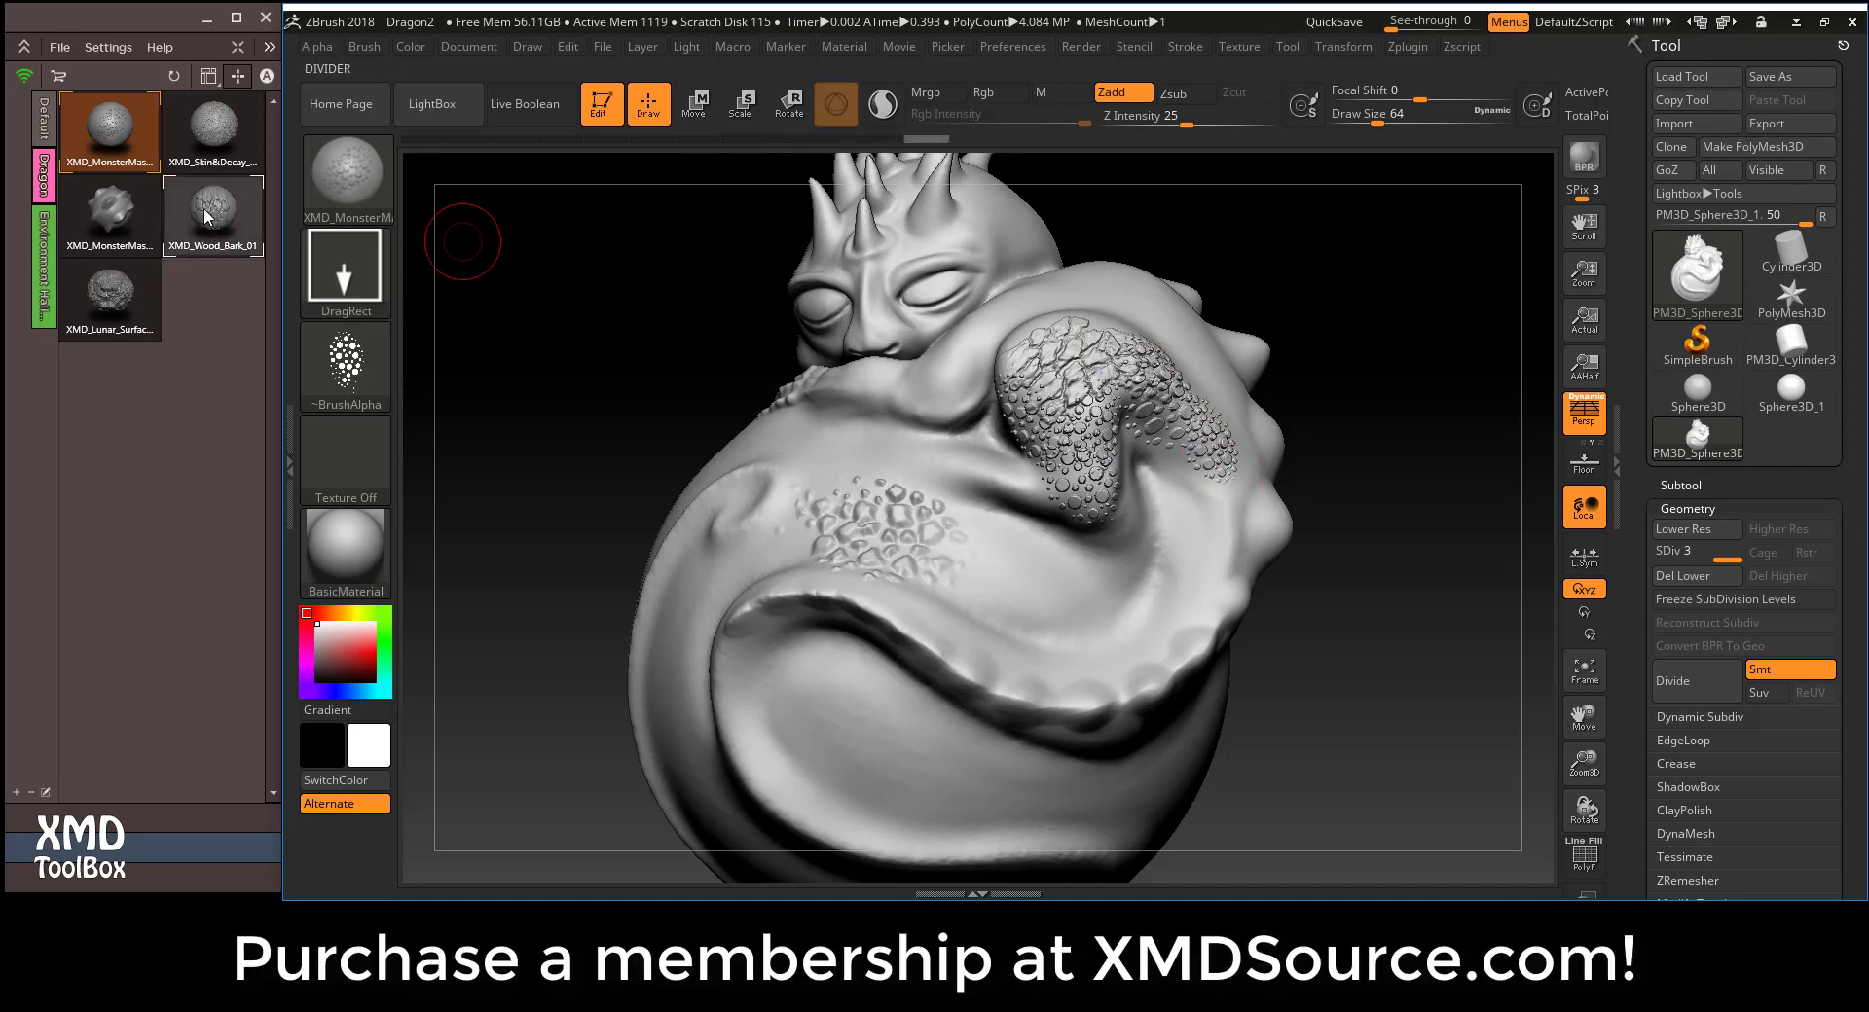
{"action": "mouse_move", "coordinate": [1791, 346]}
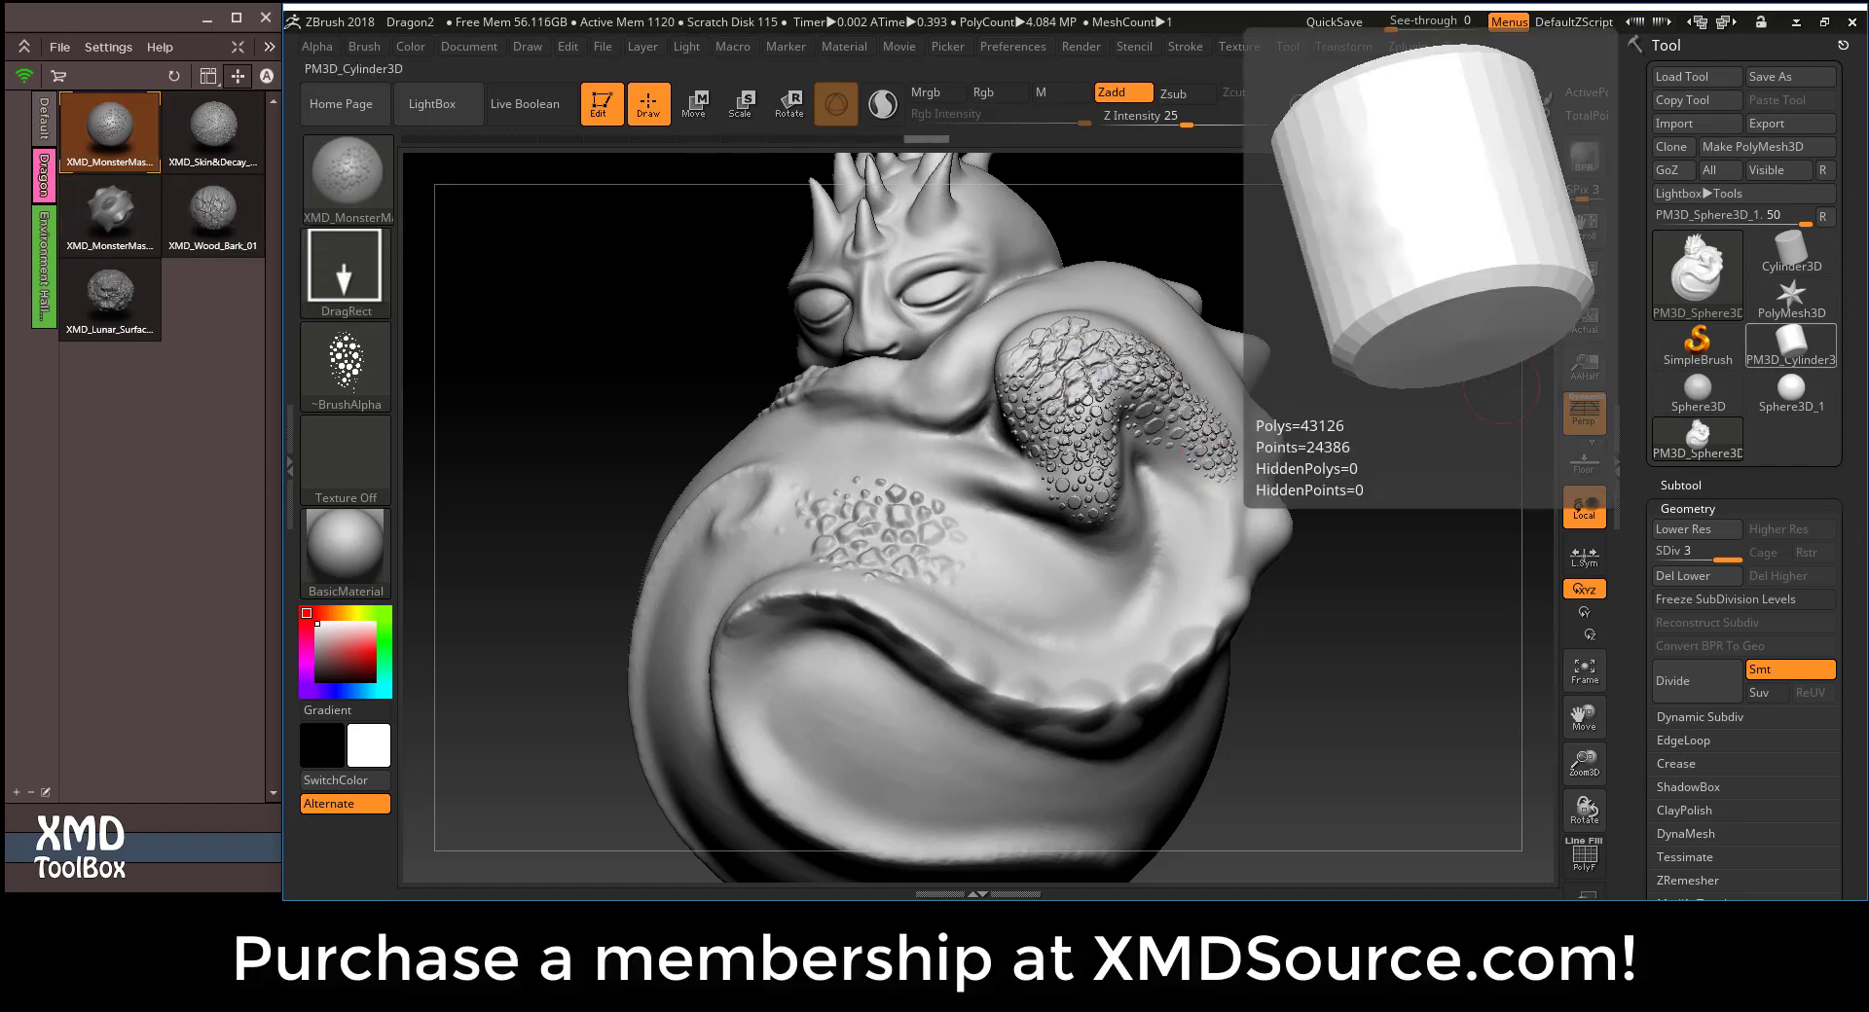